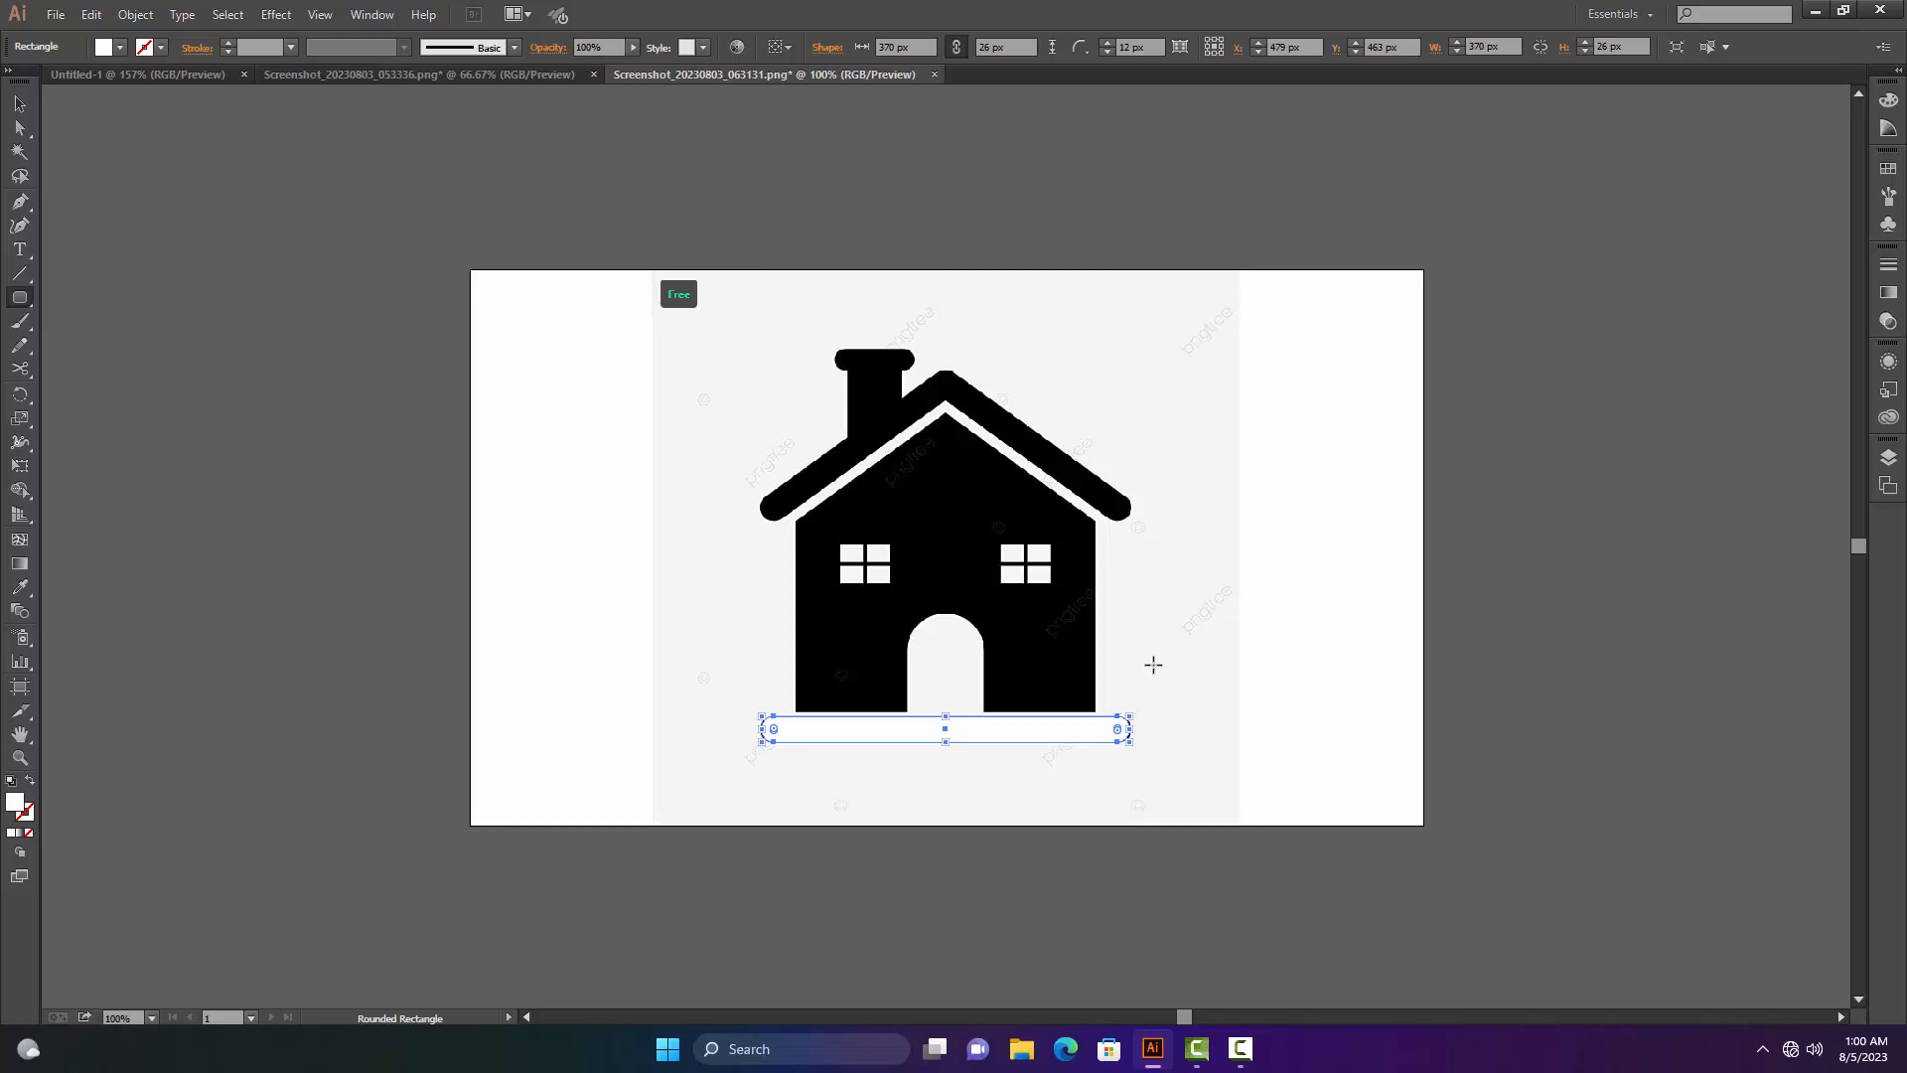
- Remove the fill from the rounded rectangle traced over the house's base bar and deselect it
key("v")
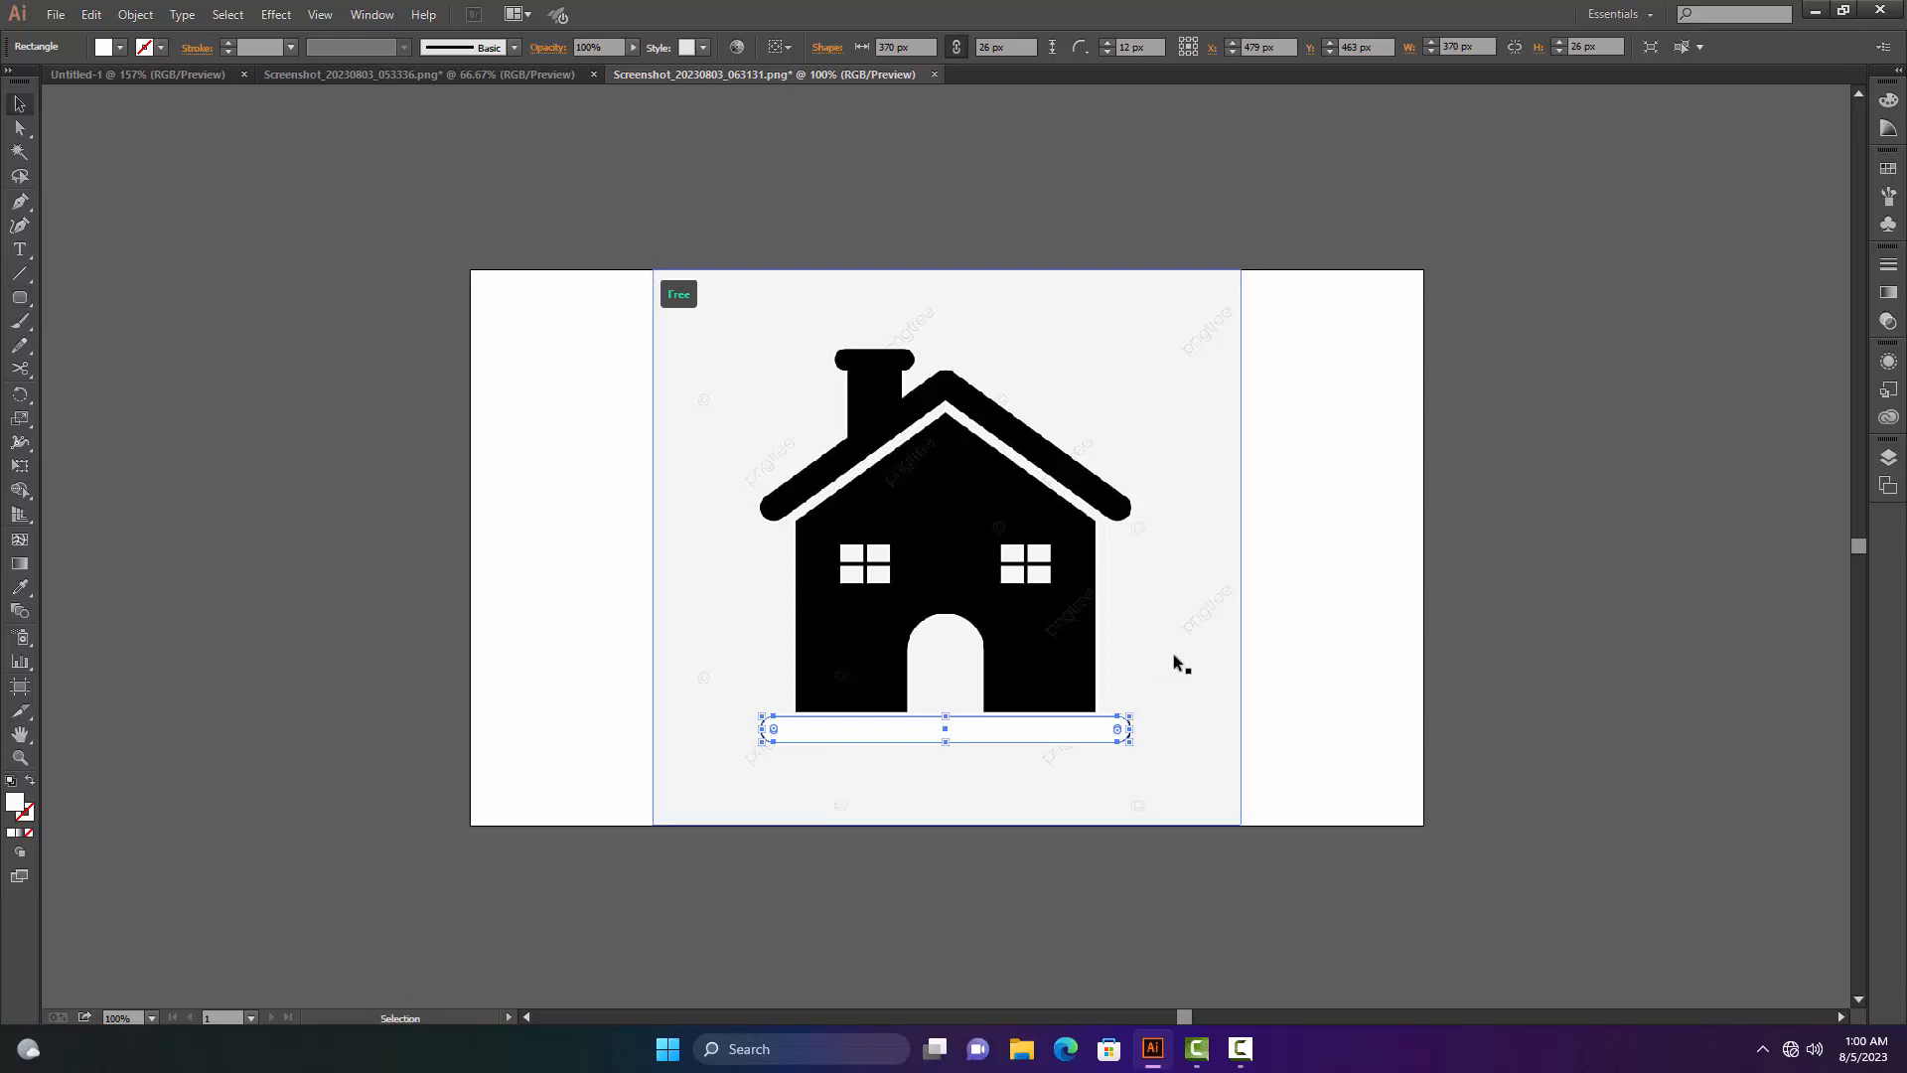
left_click(27, 835)
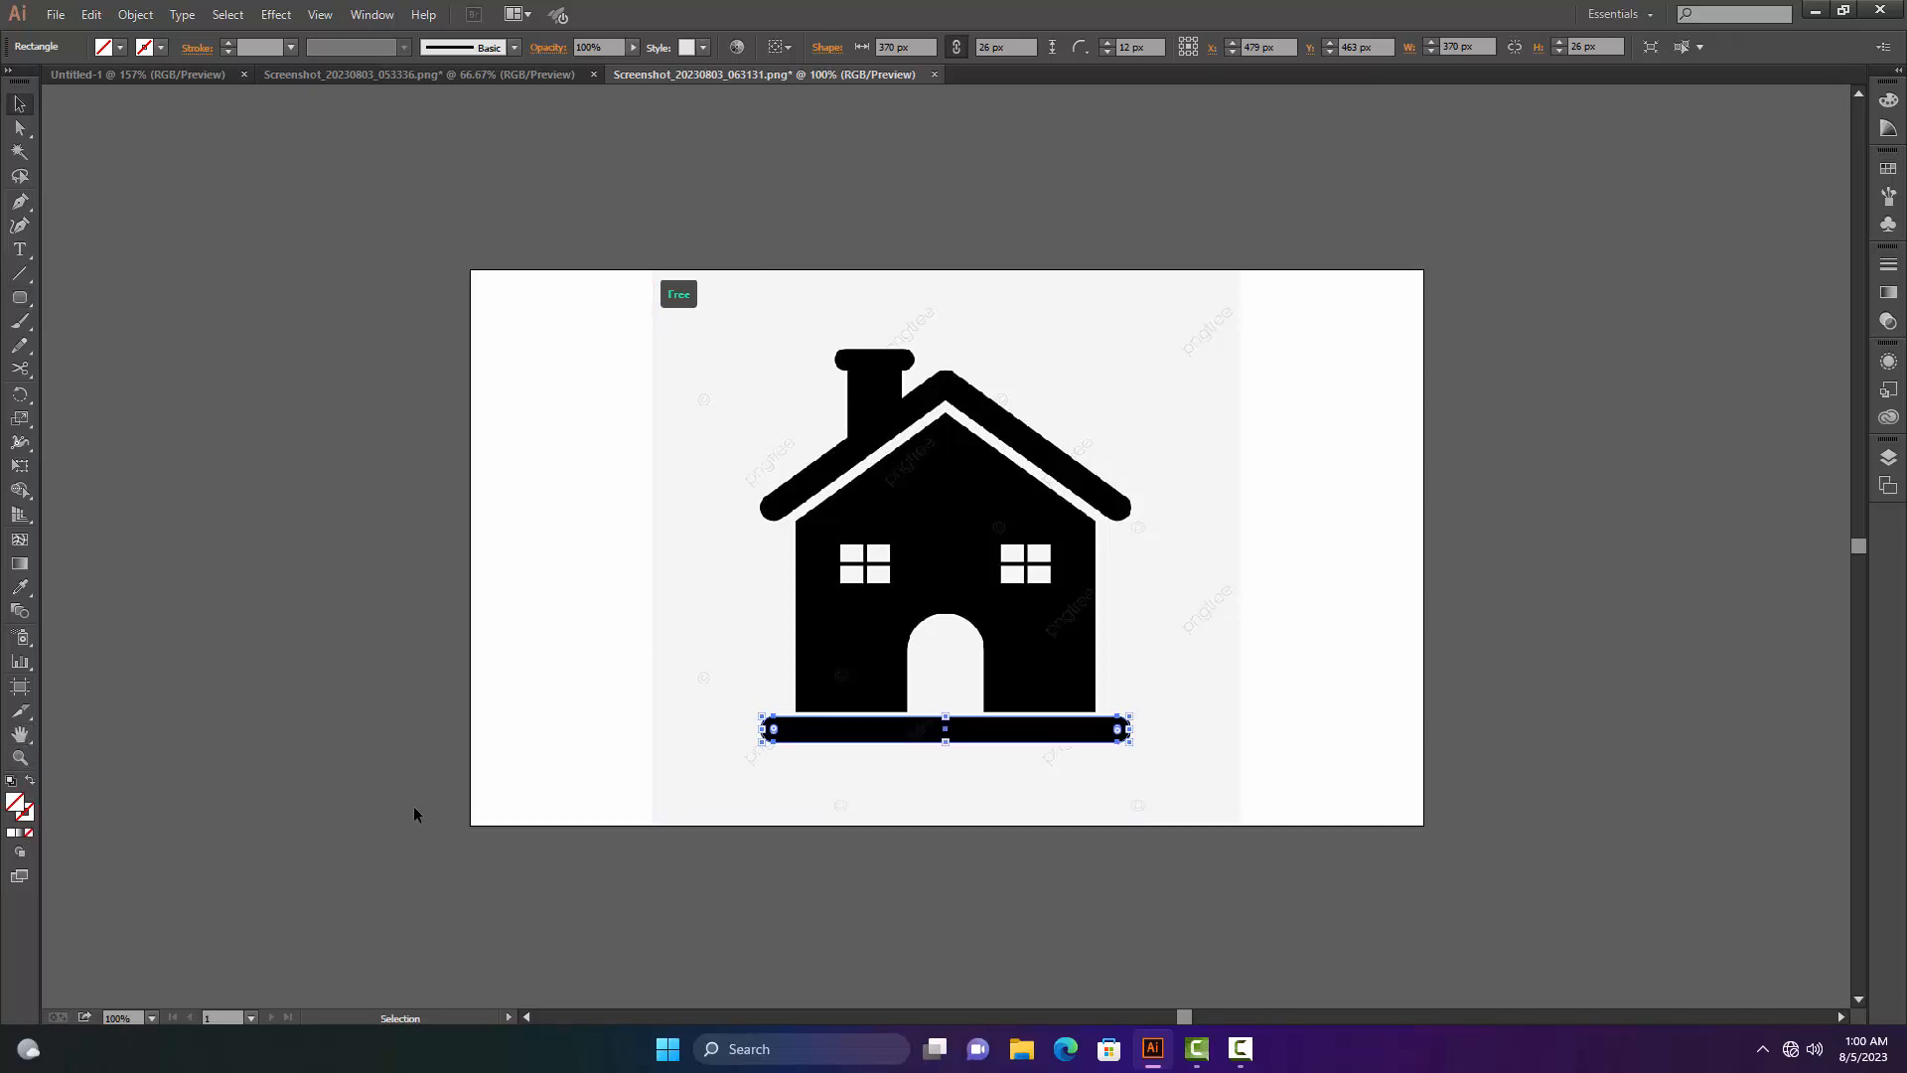
left_click(540, 649)
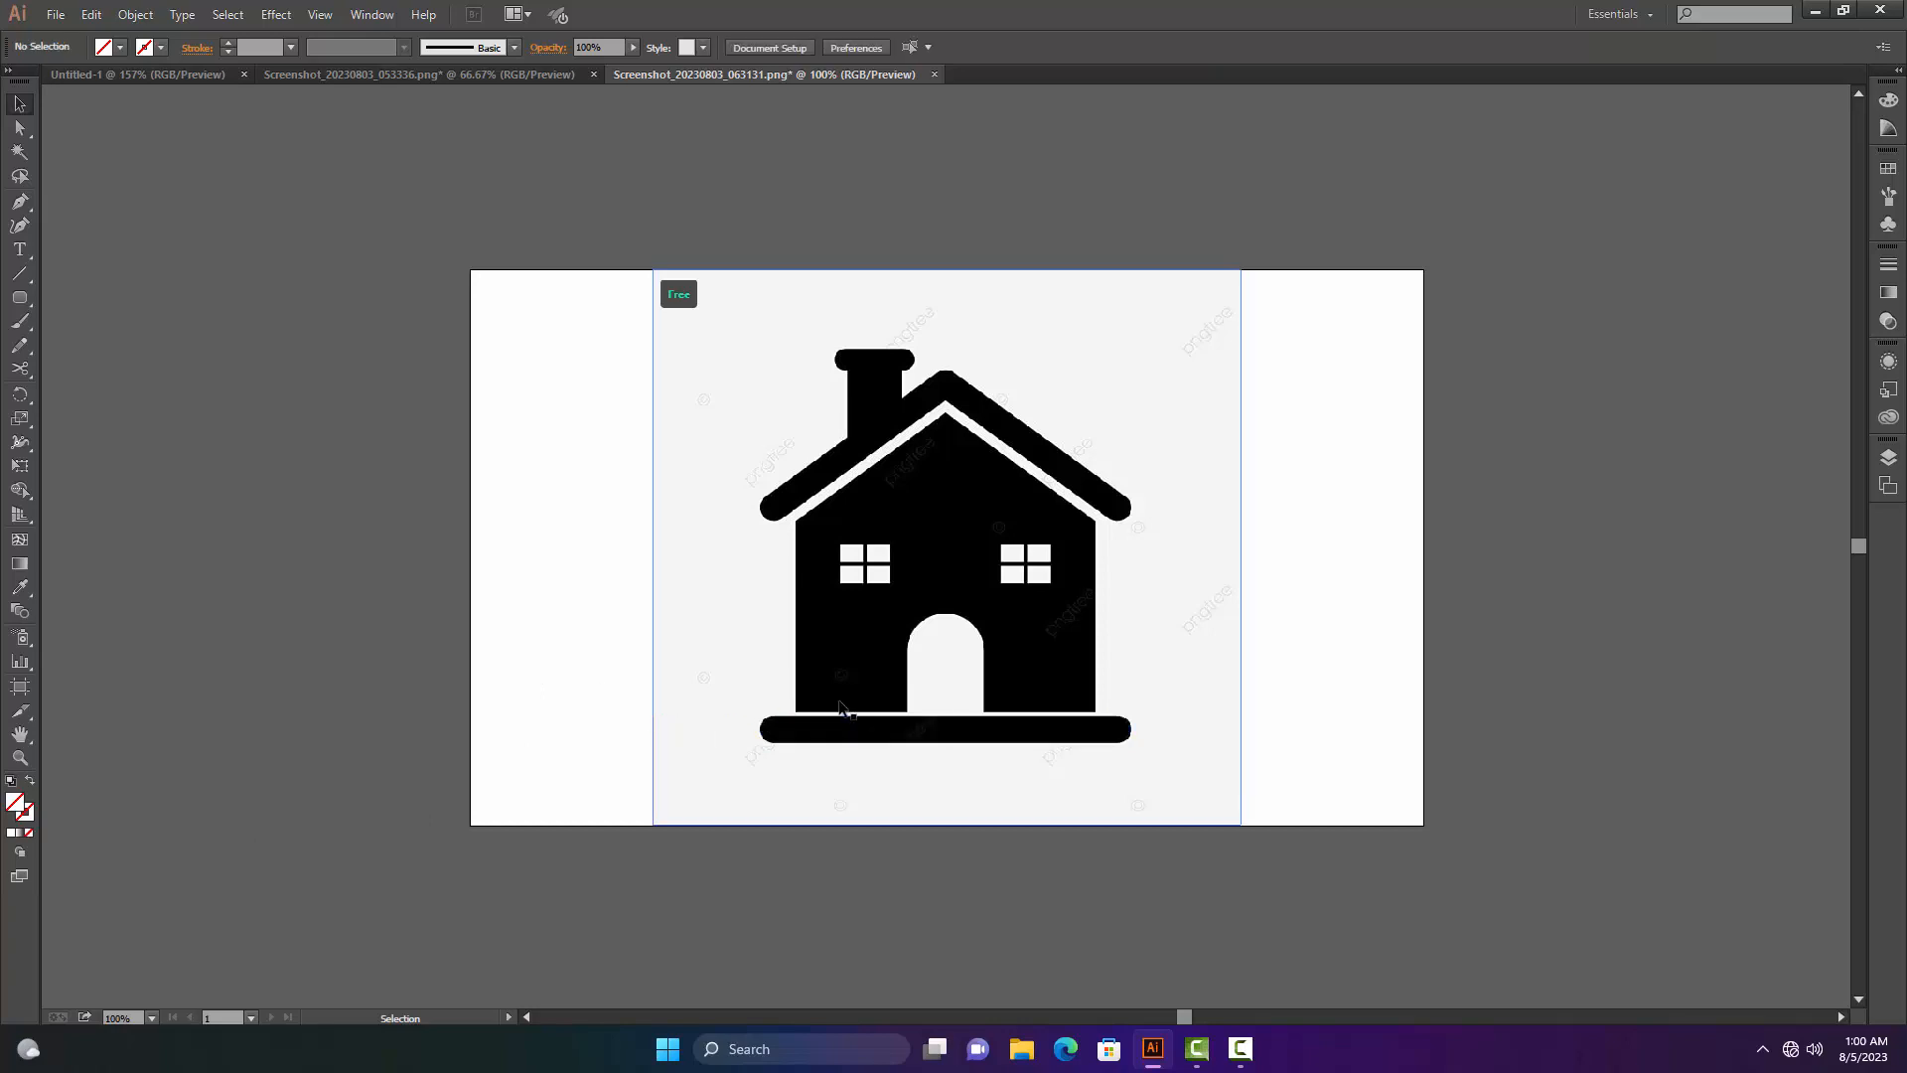
- Trace the house body with the Pen tool as a closed five-corner outline up to the gable peak, about 304 by 299 px
key("p")
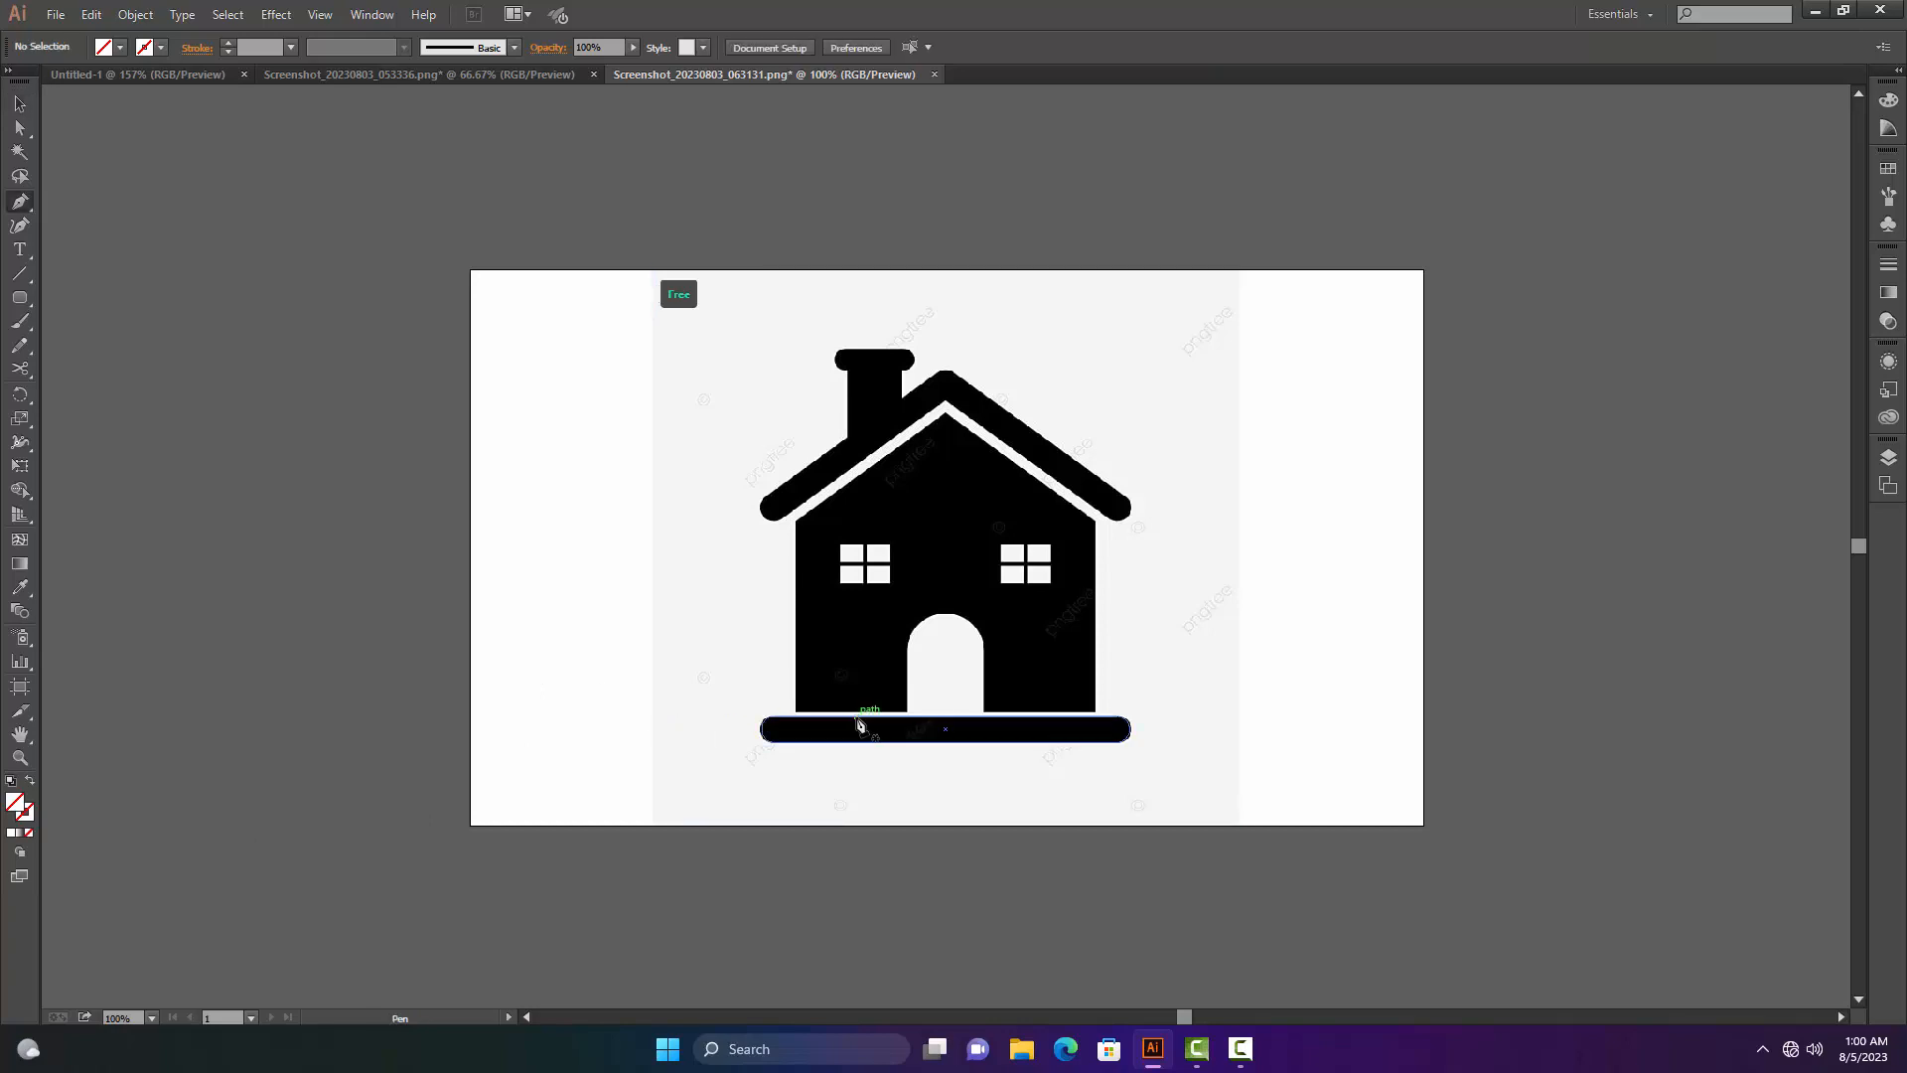
left_click(794, 711)
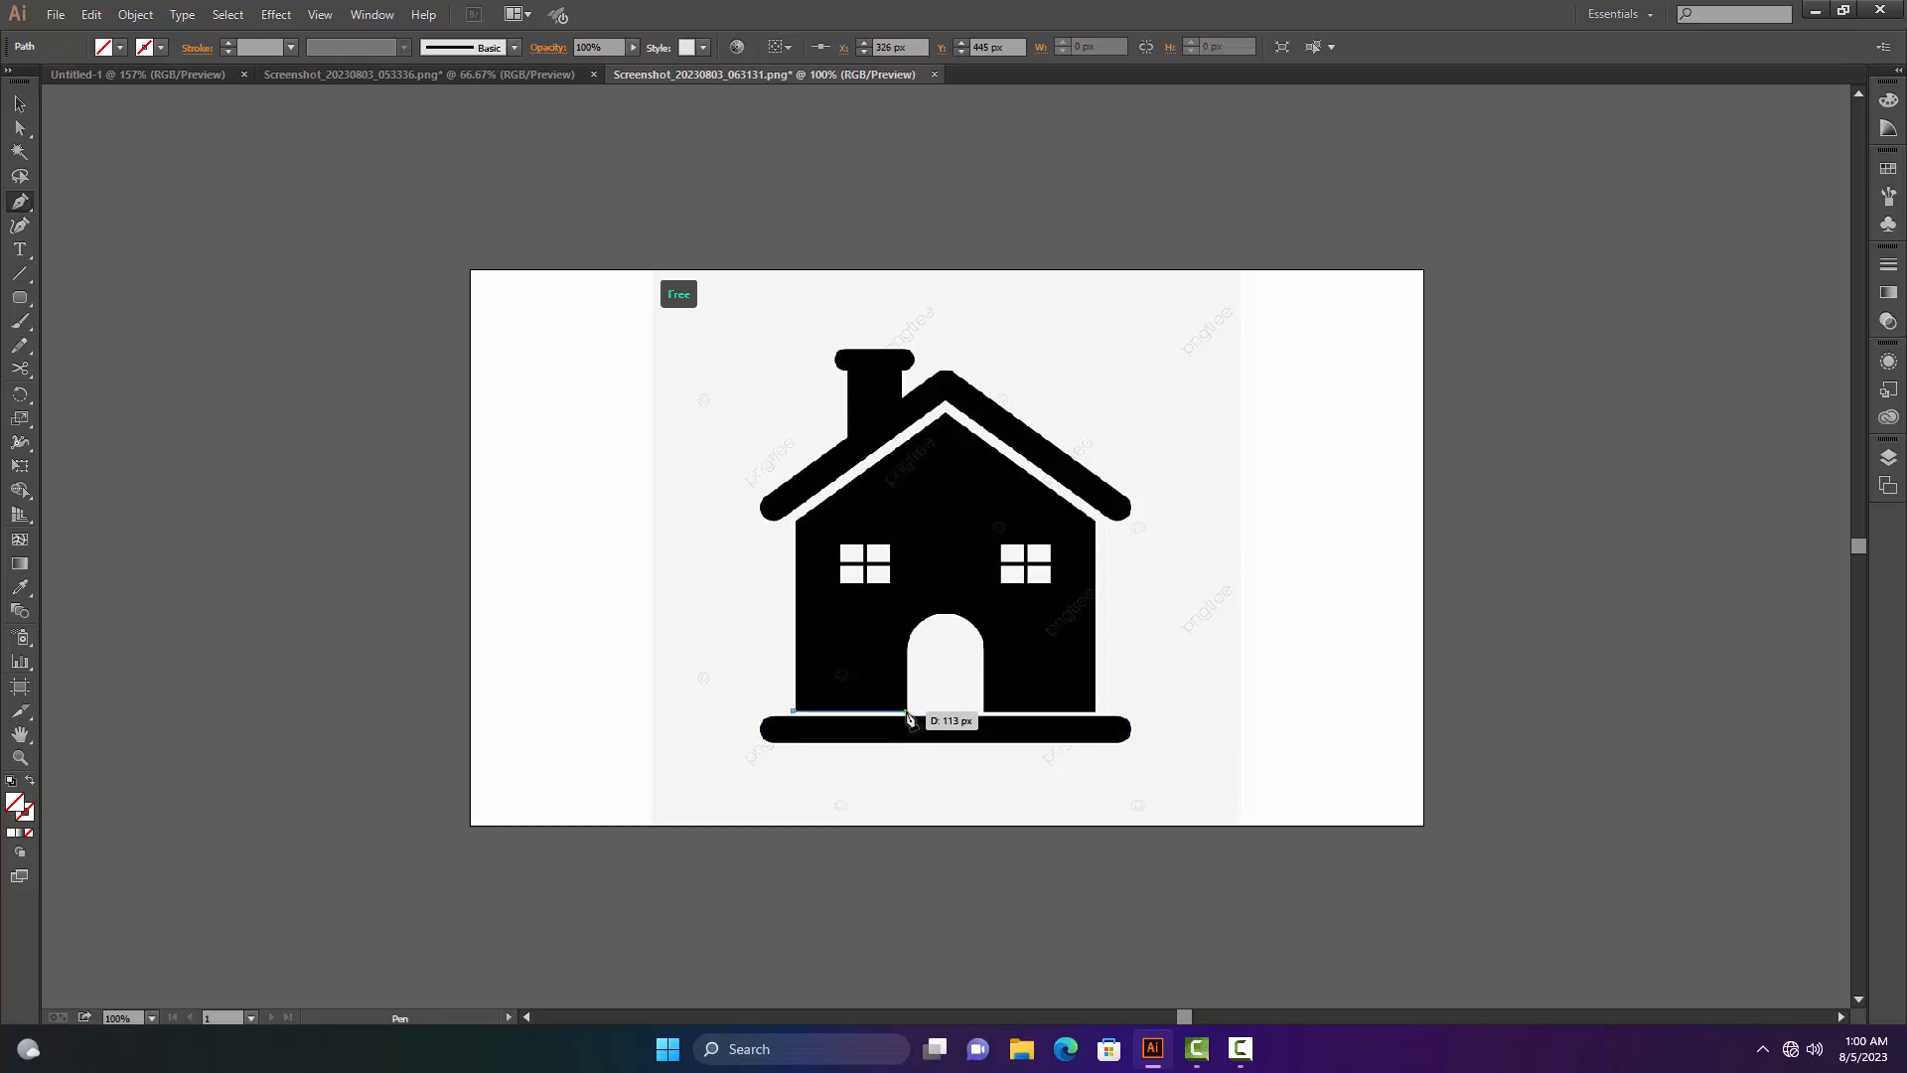
left_click(1096, 712)
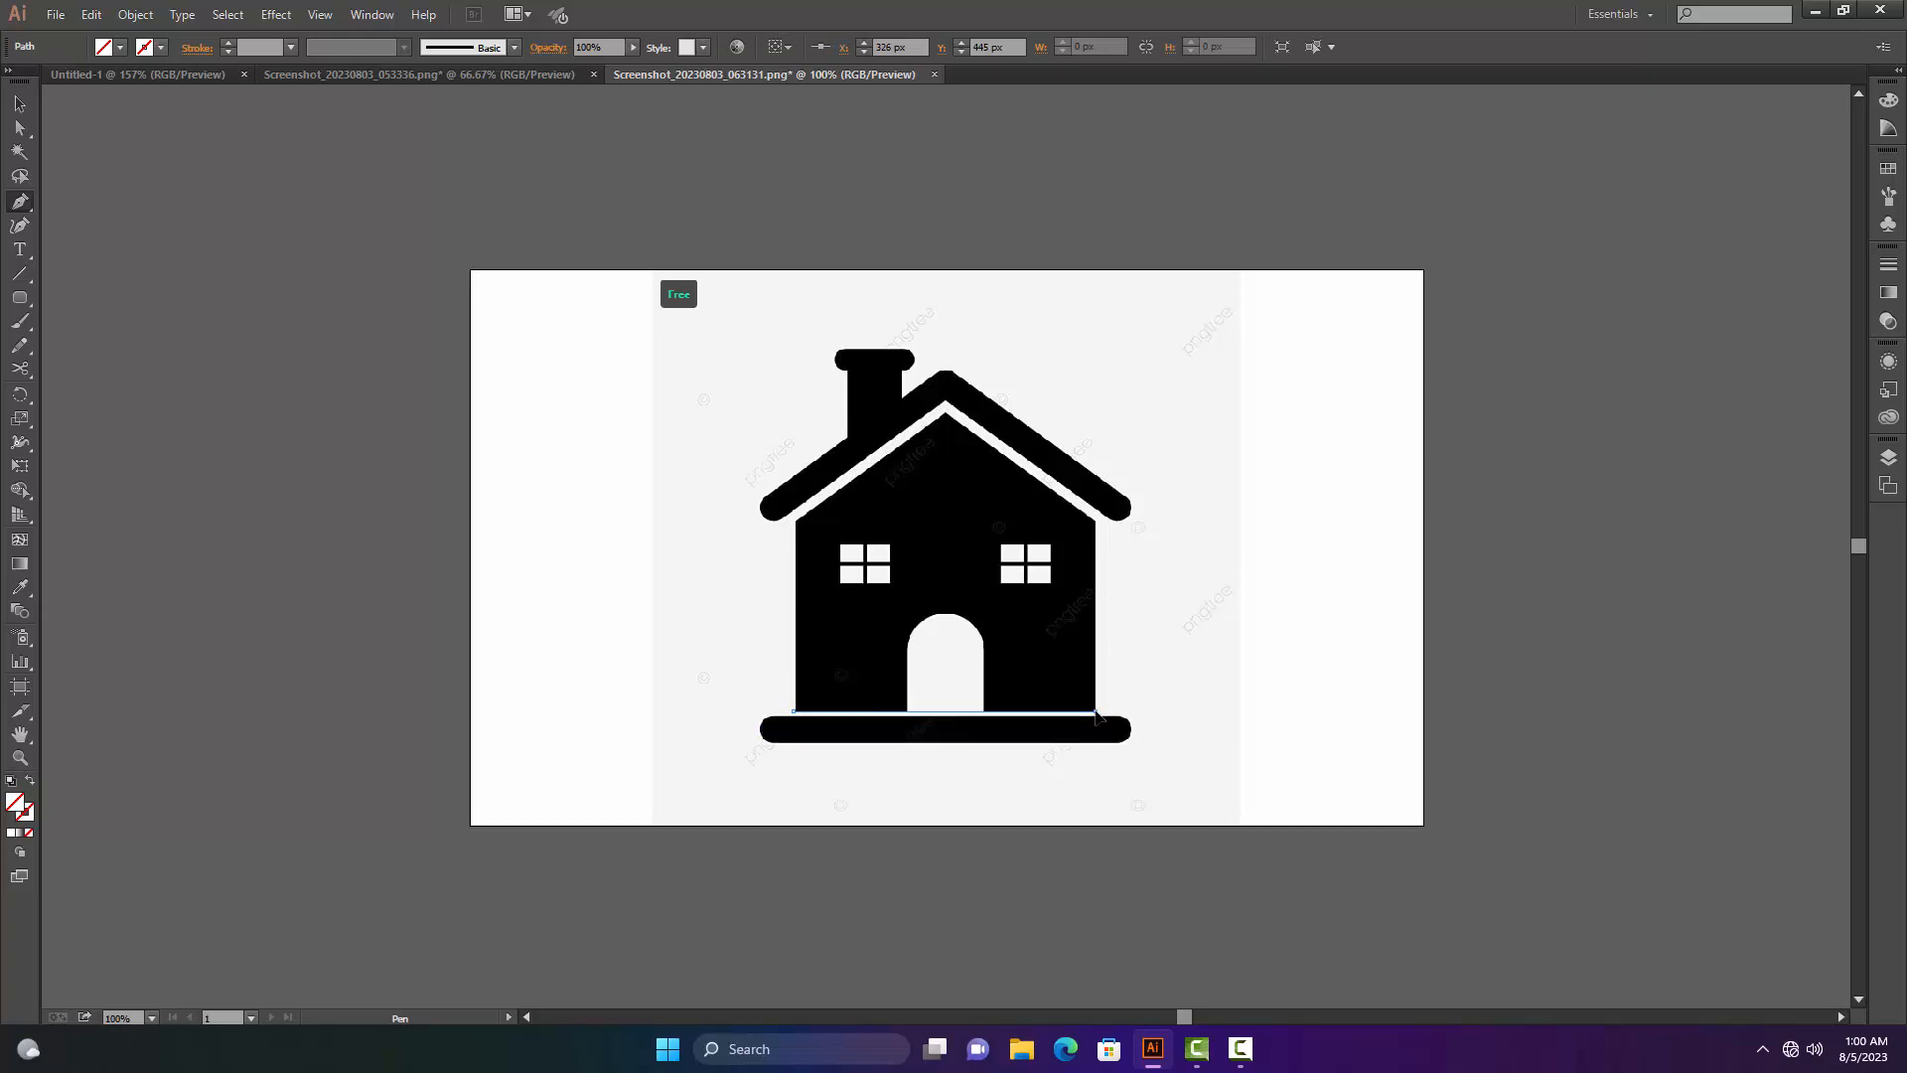
left_click(1096, 519)
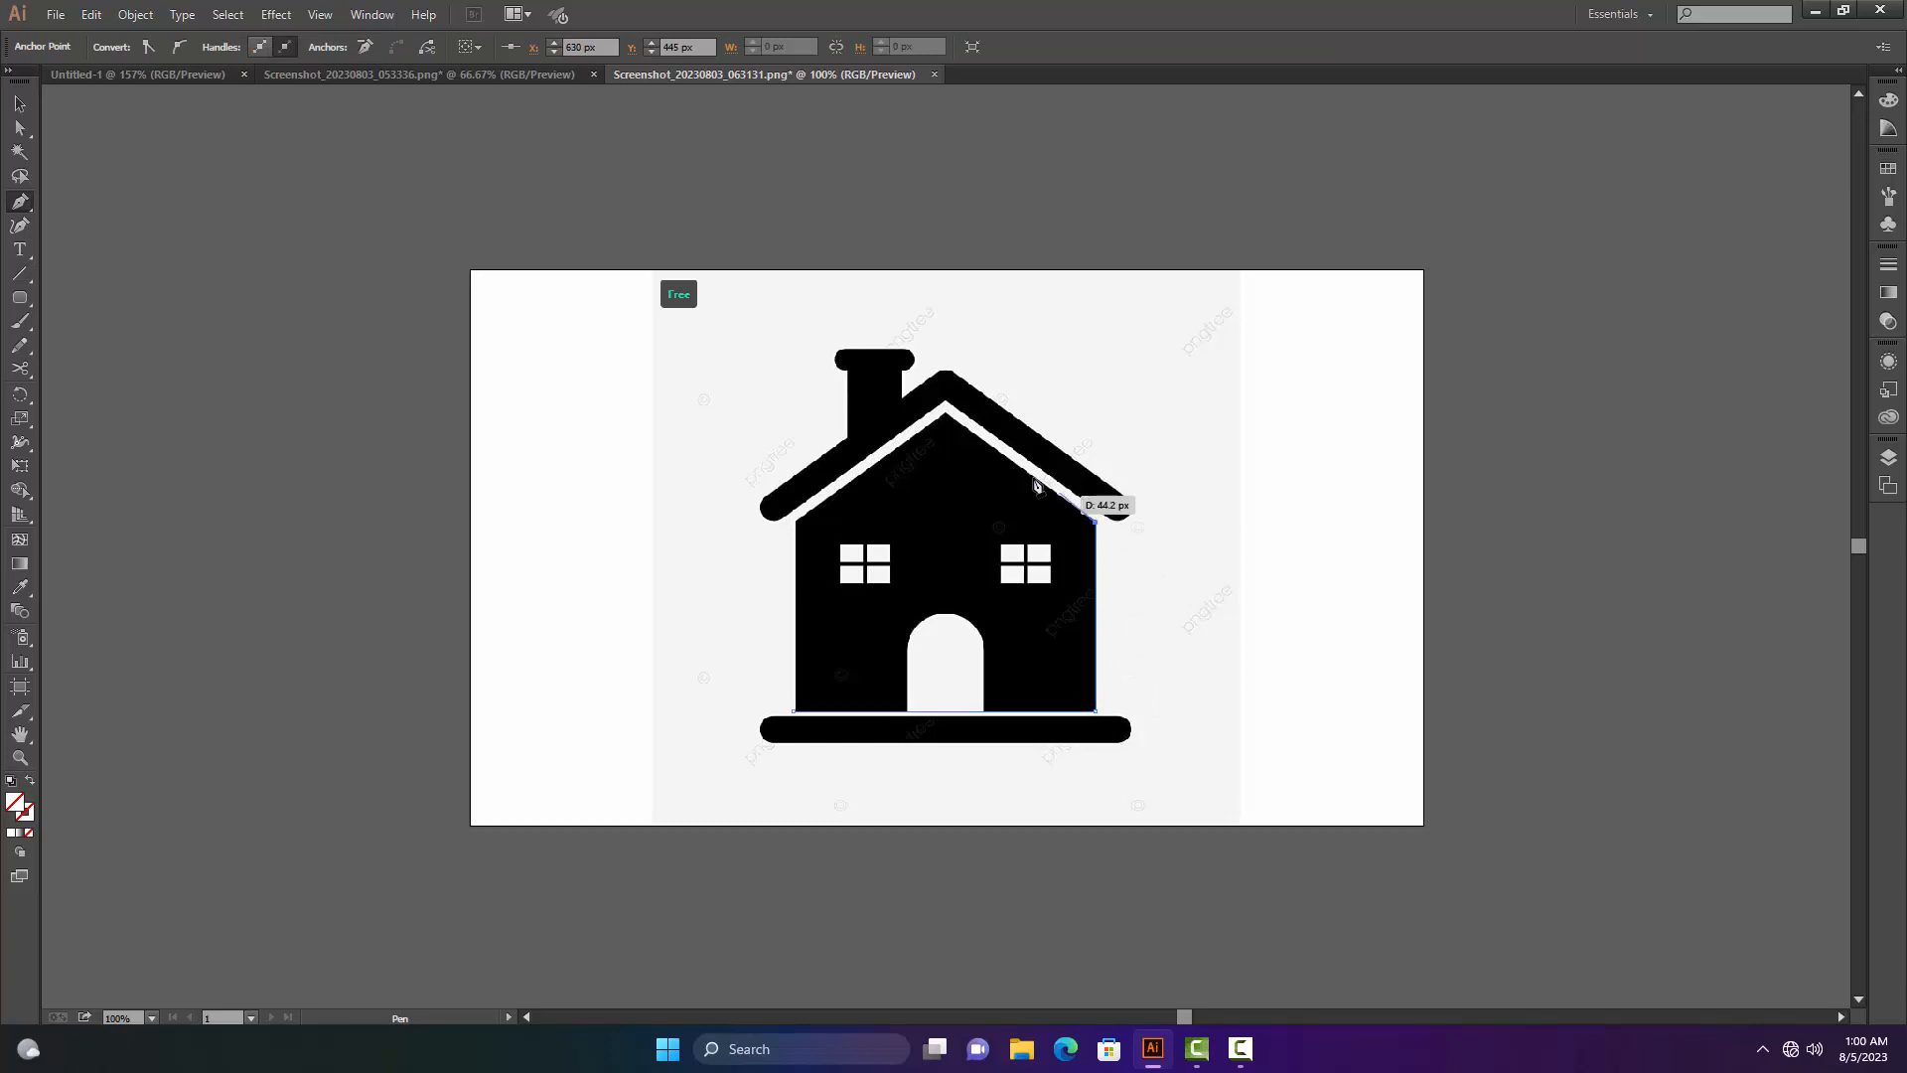
left_click(945, 413)
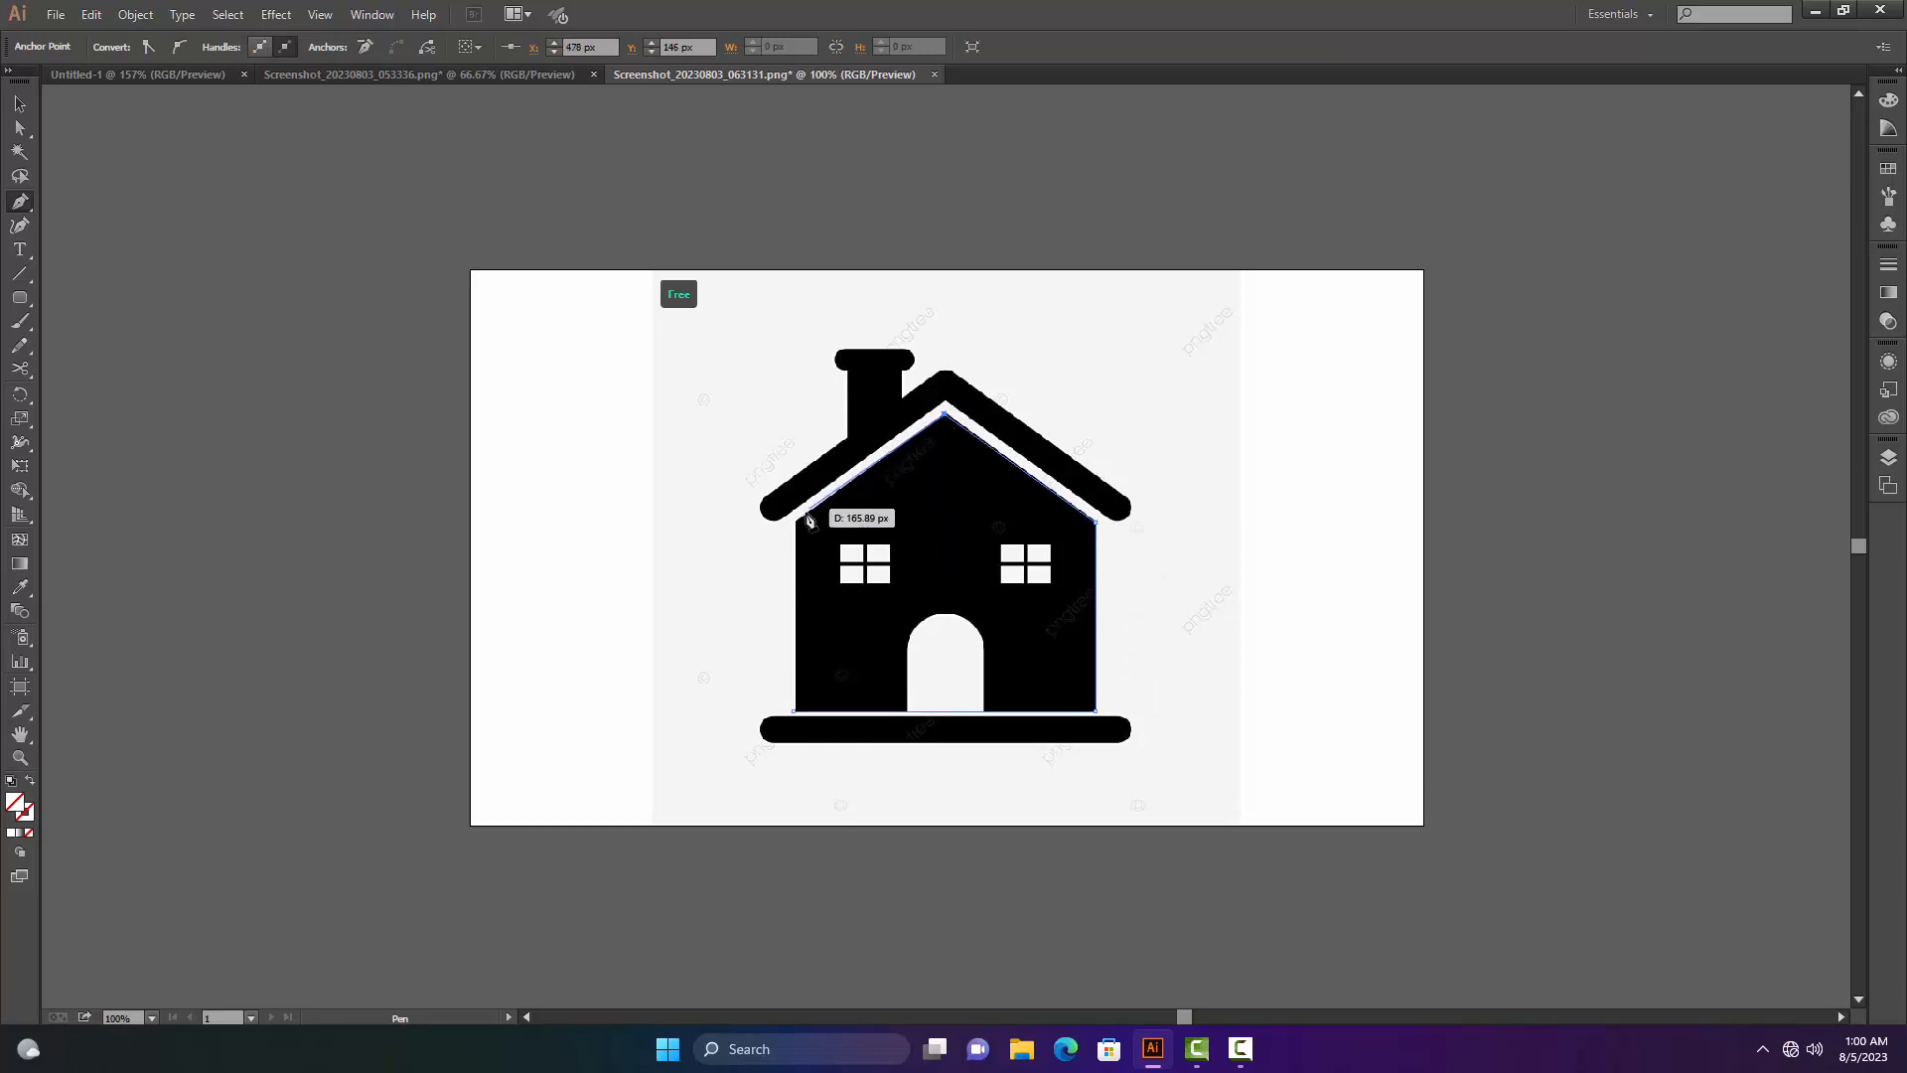
left_click(793, 521)
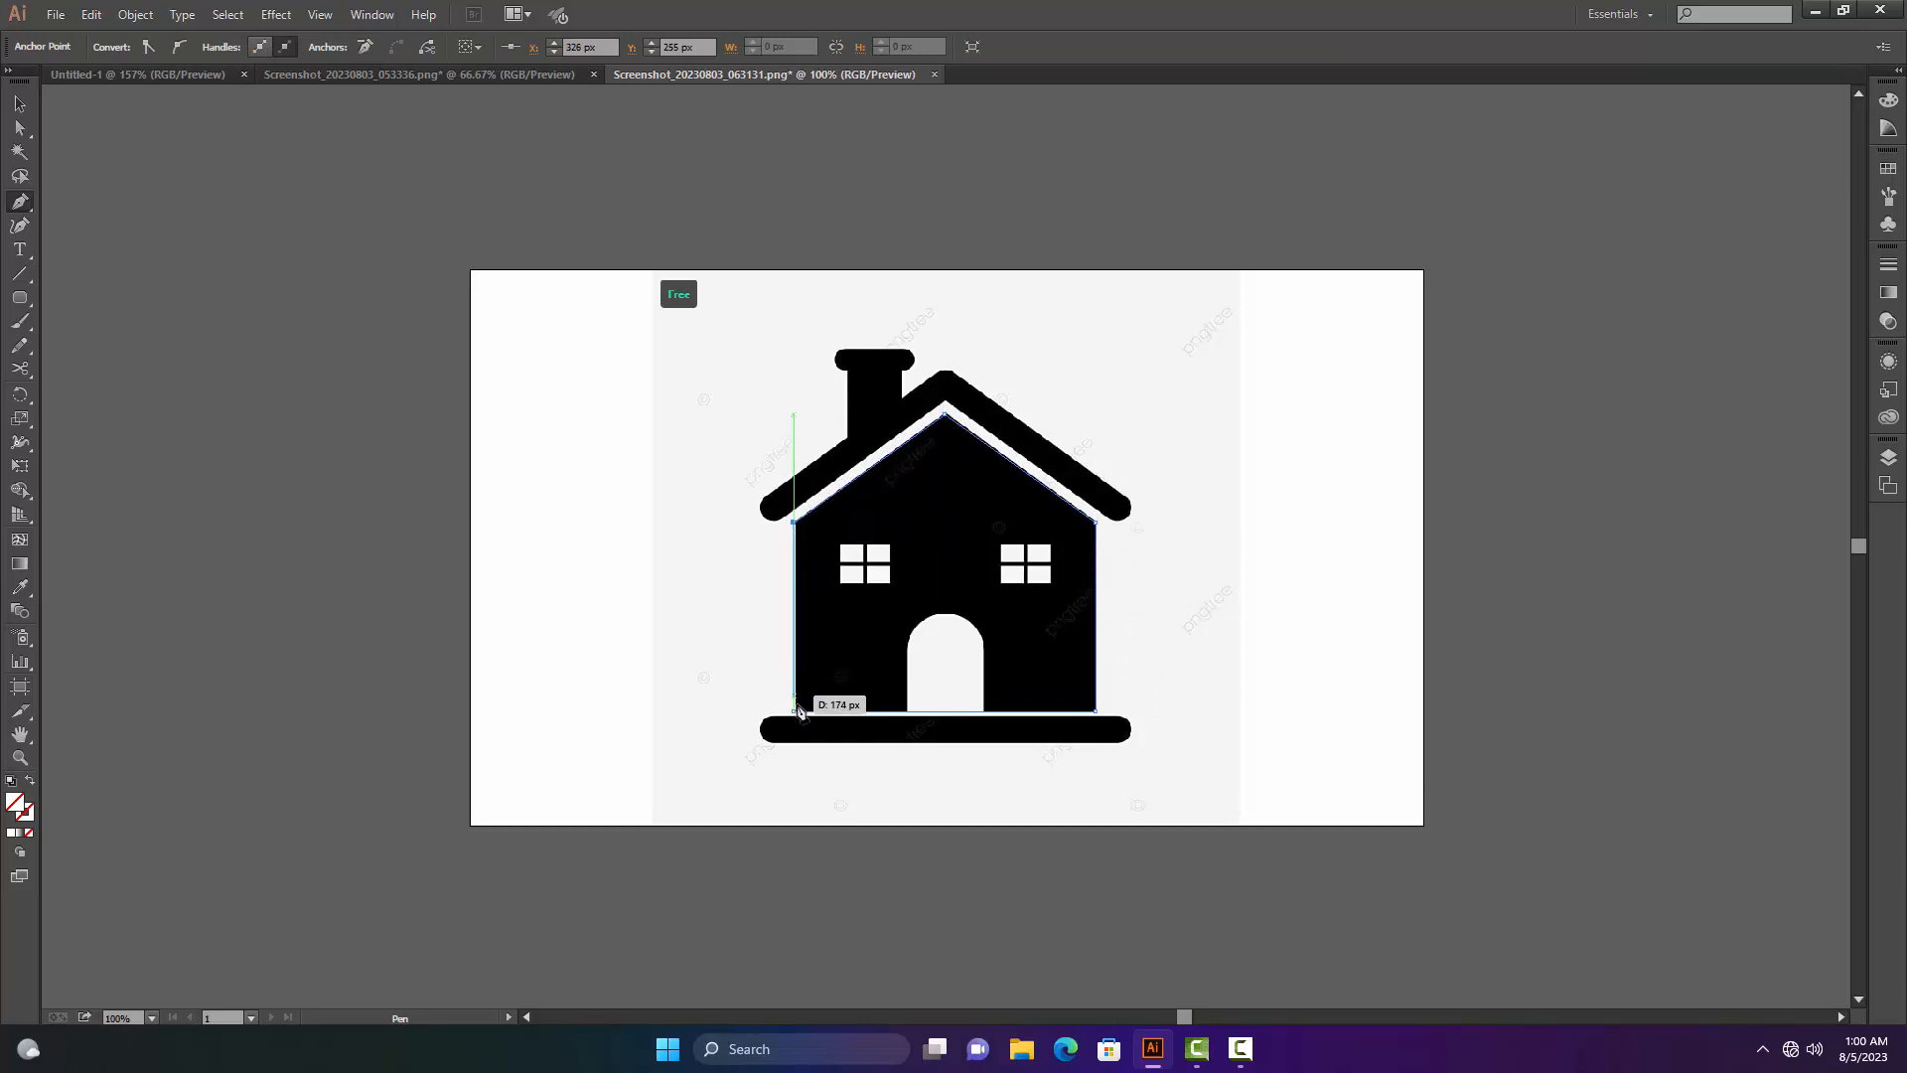
key("v")
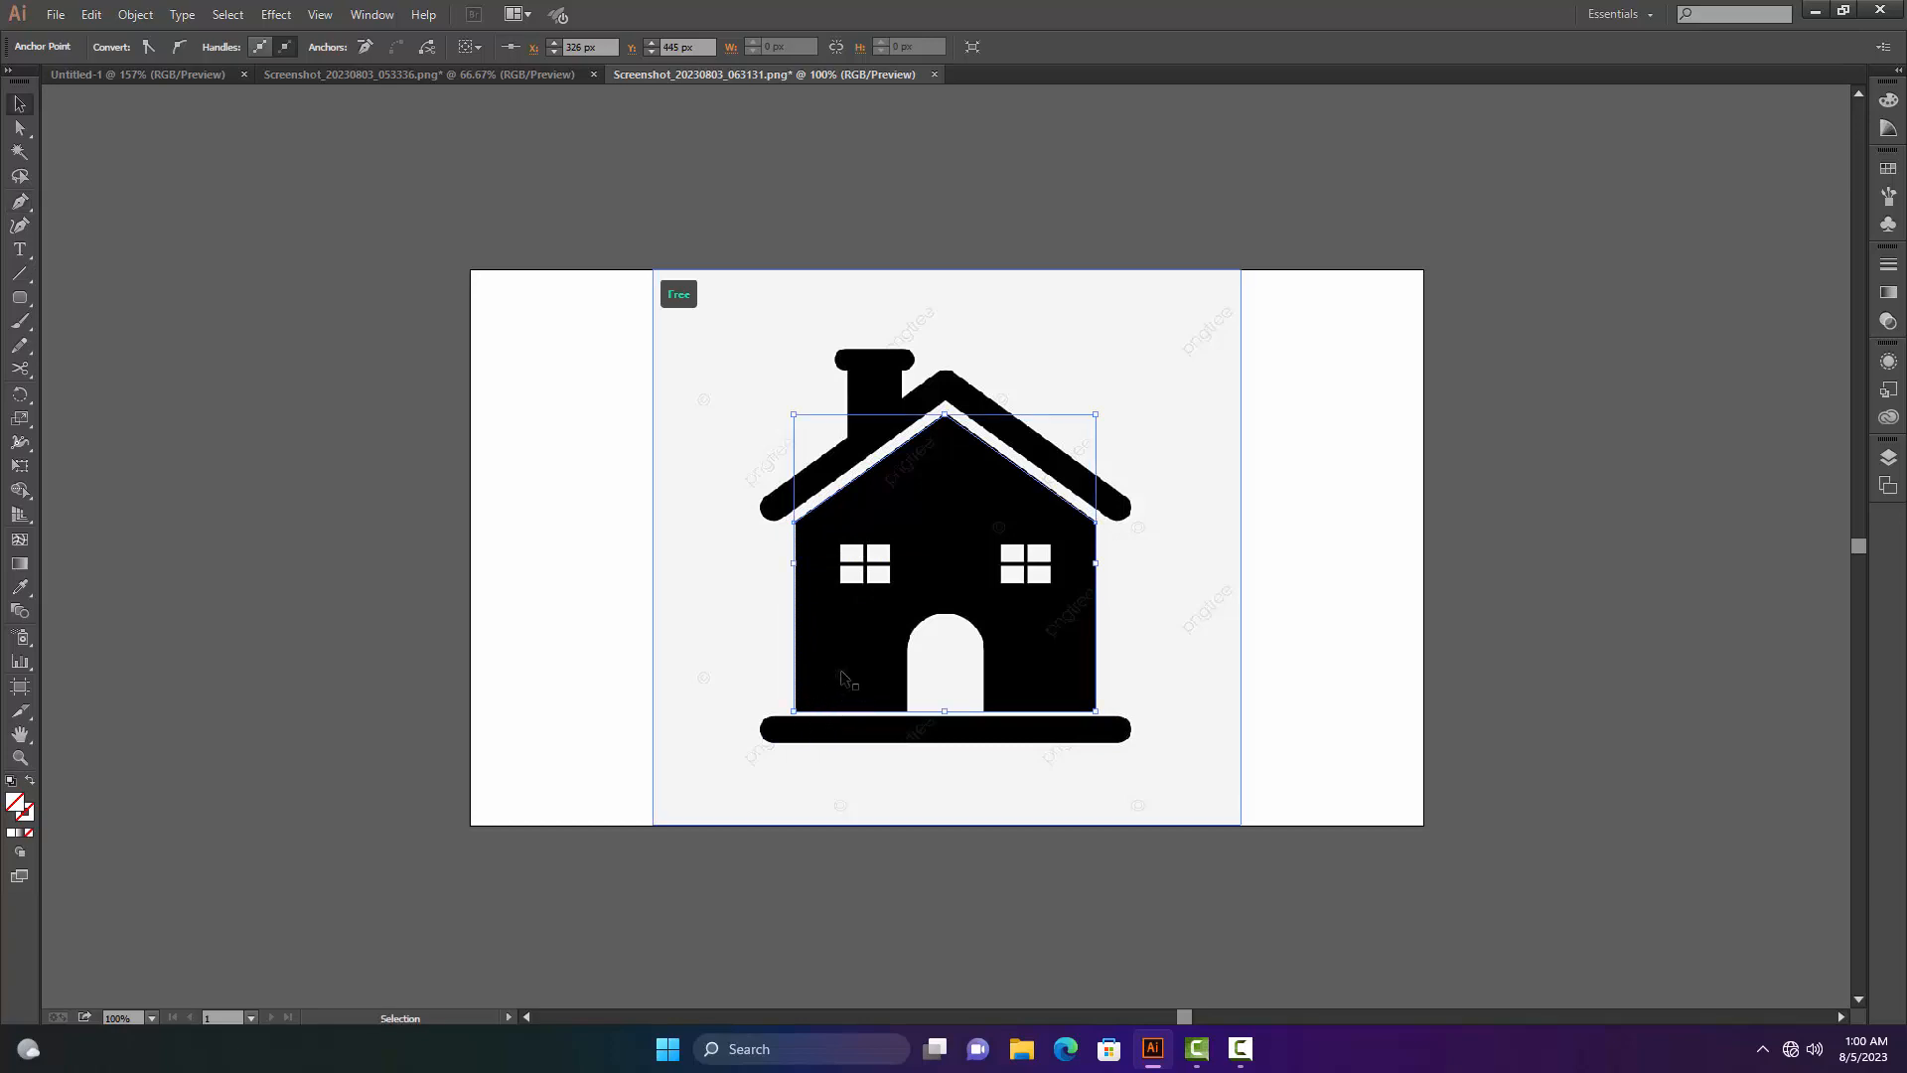
left_click(358, 558)
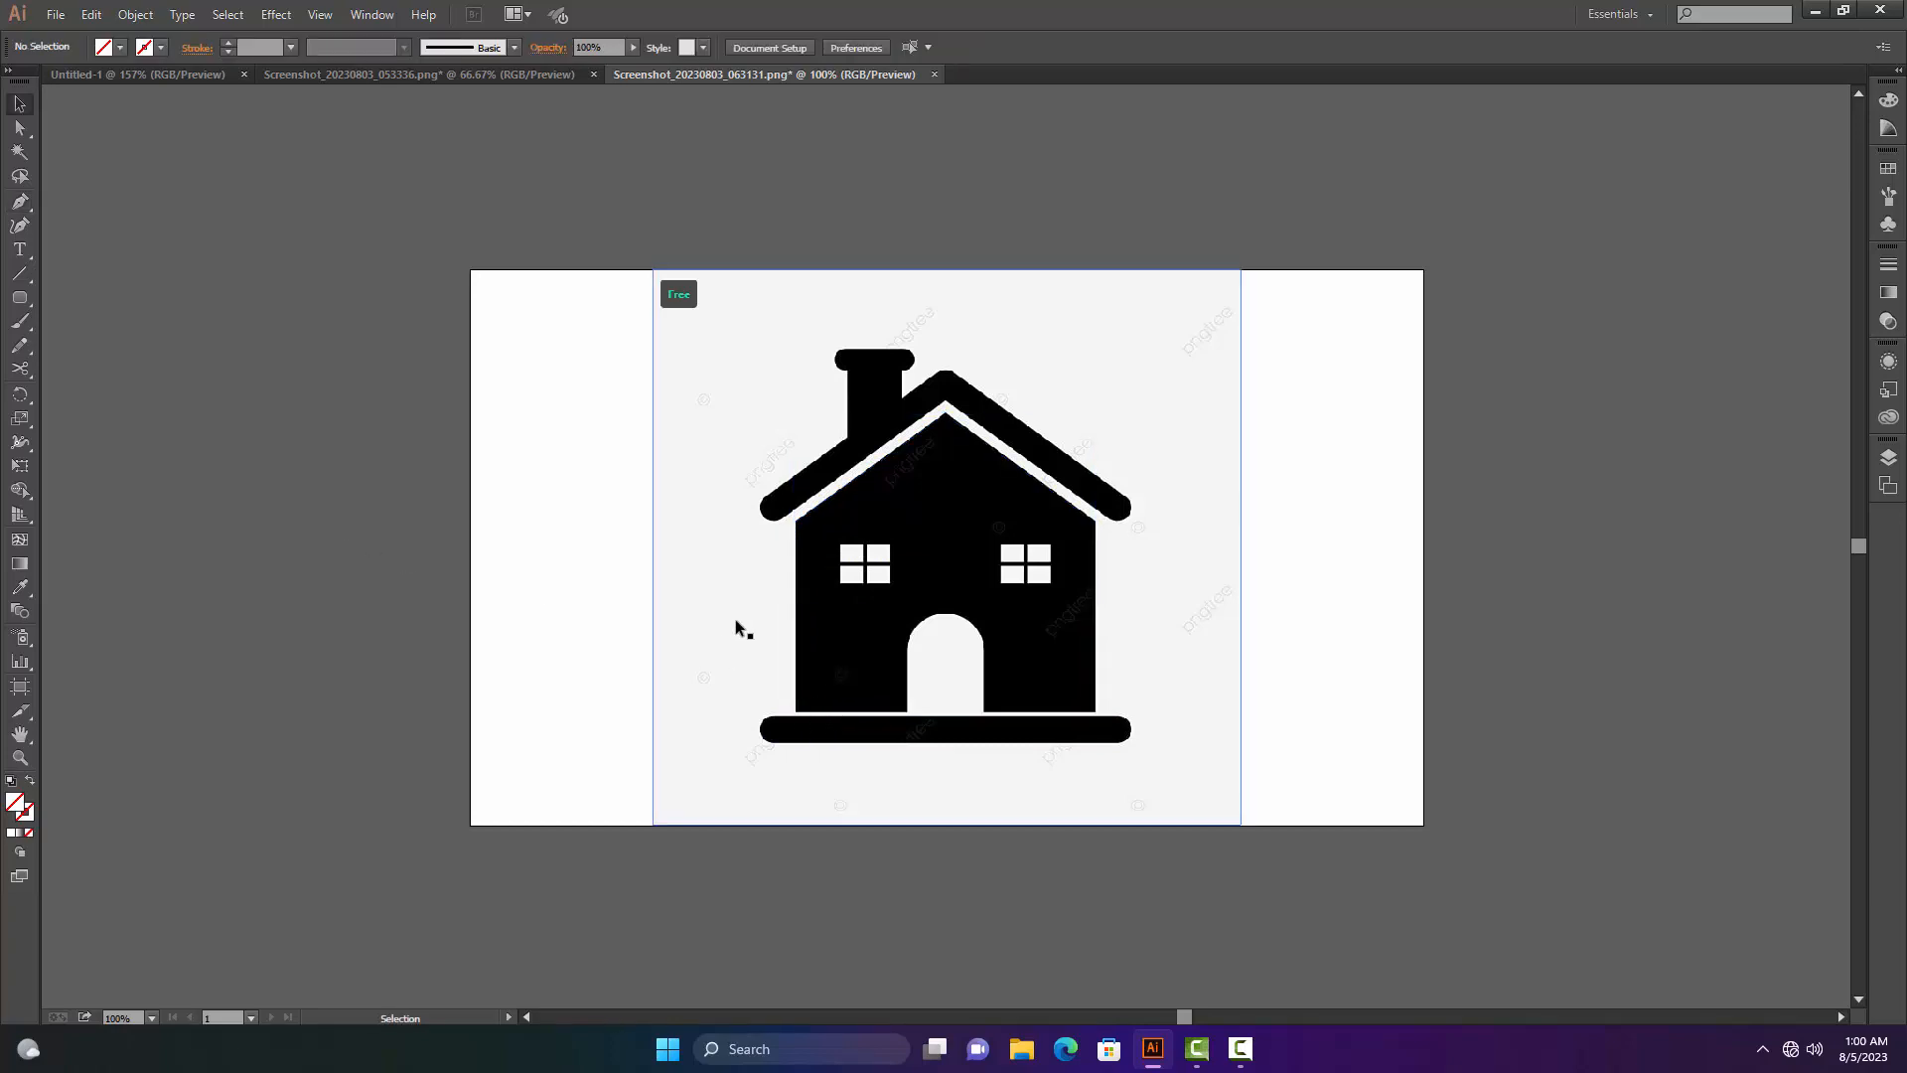
- Give the traced house body outline a 2 pt stroke
left_click(795, 606)
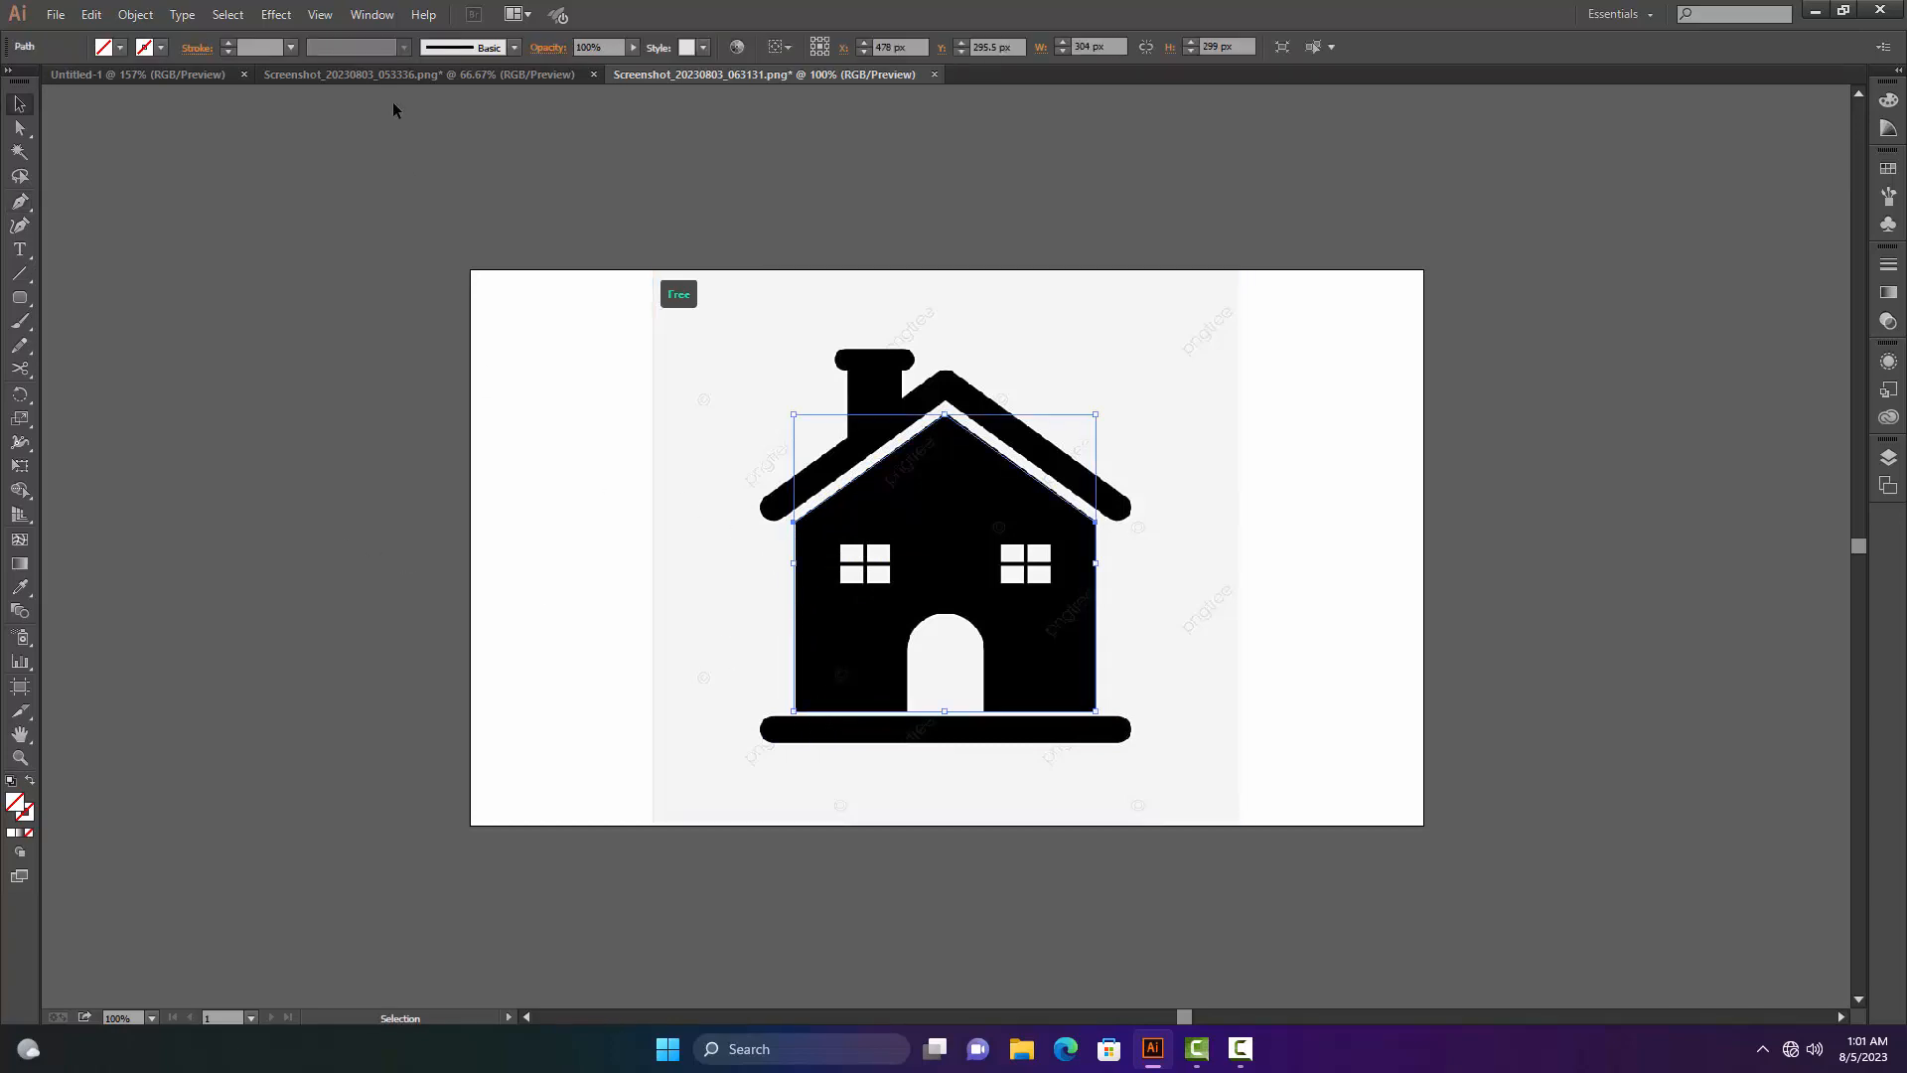
left_click(292, 47)
left_click(318, 157)
left_click(282, 192)
- Draw a rectangle about 51 by 38 px around the left window and nudge it upward to fit
key("p")
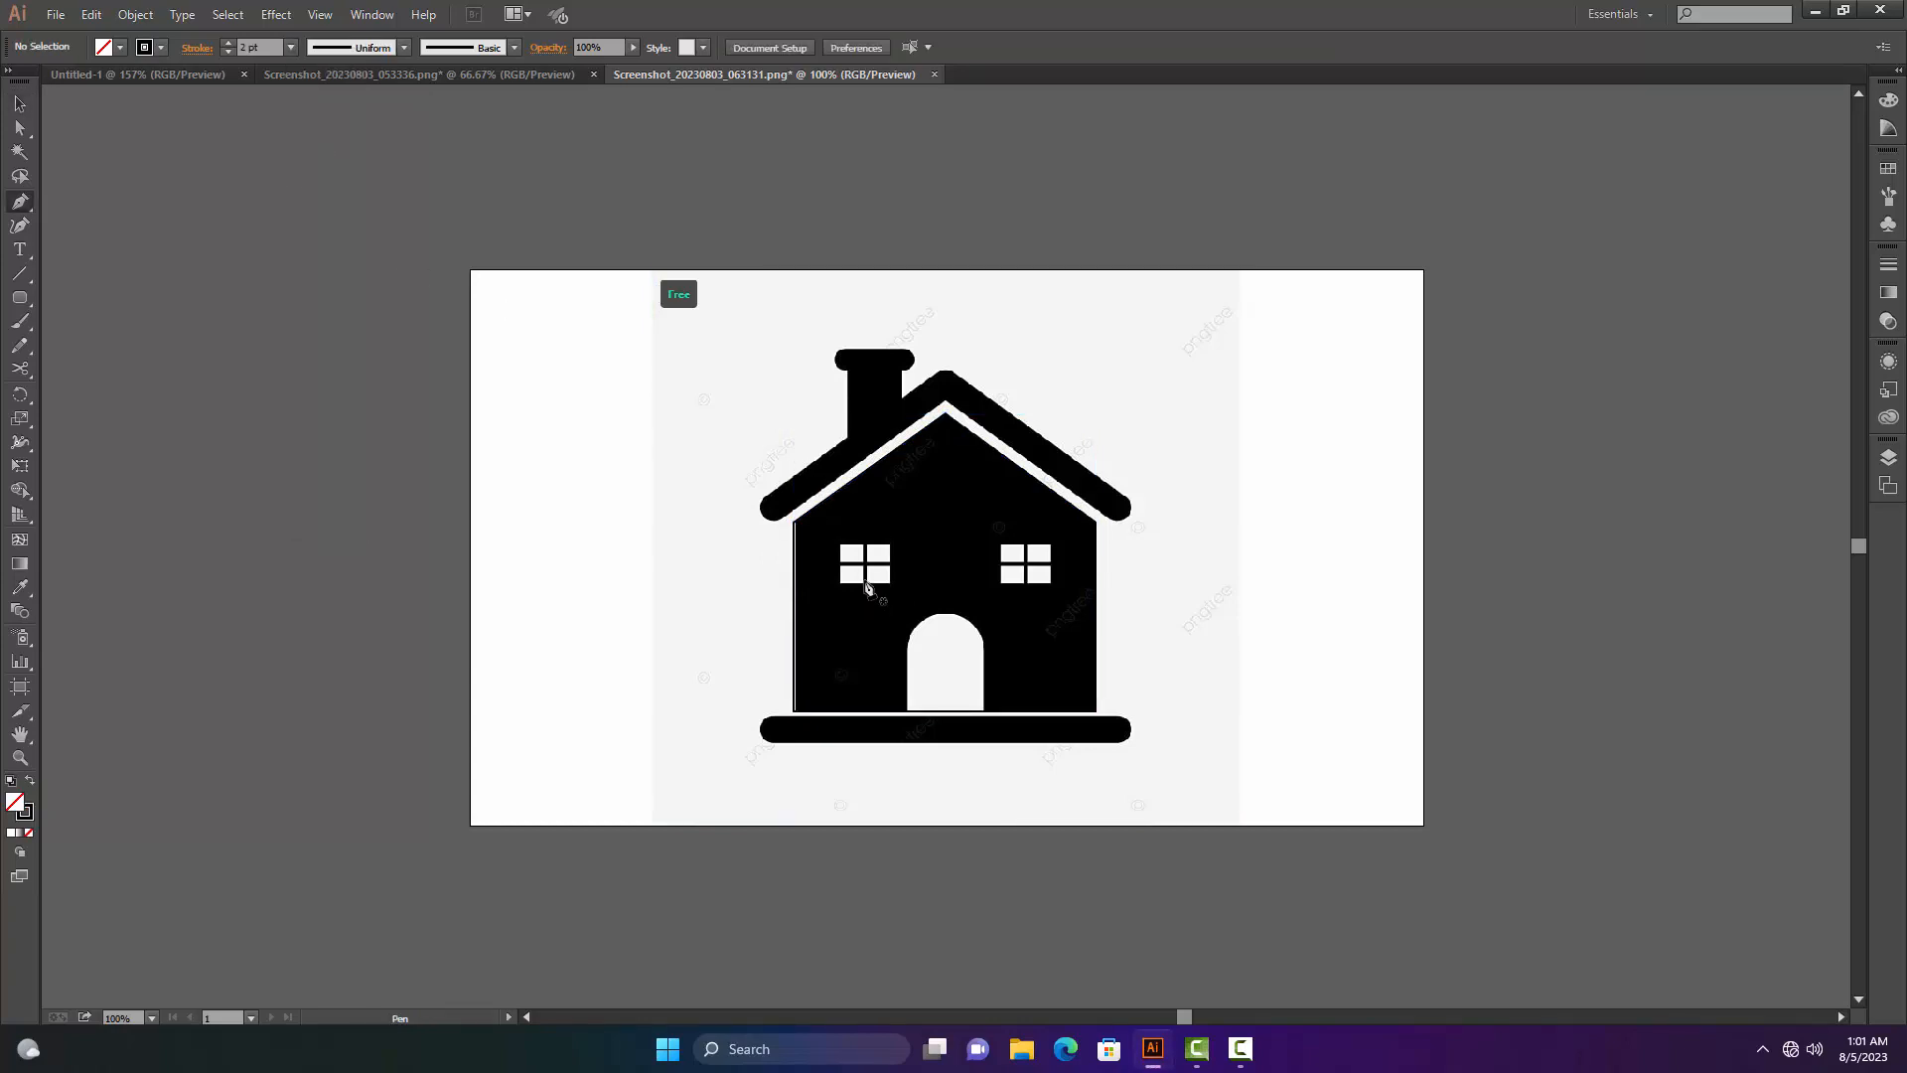
key("m")
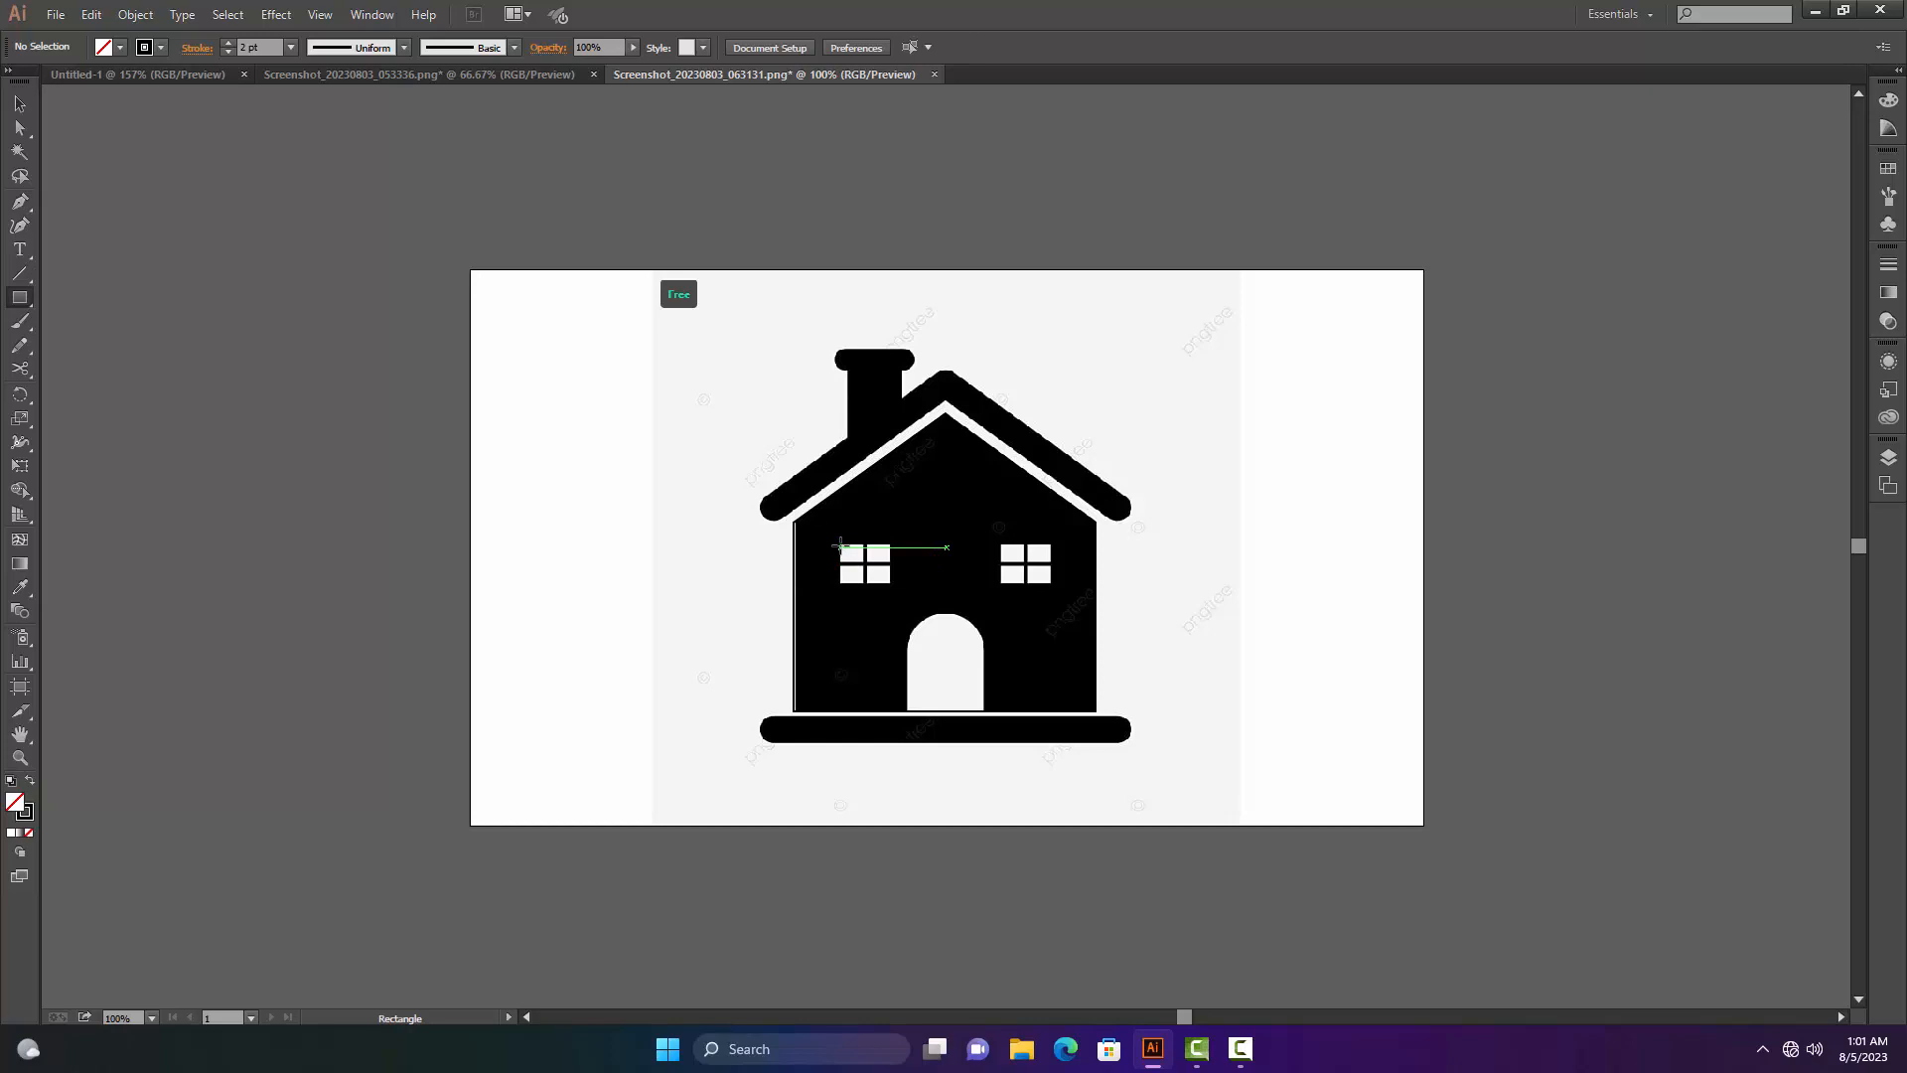
left_click_drag(841, 545, 892, 586)
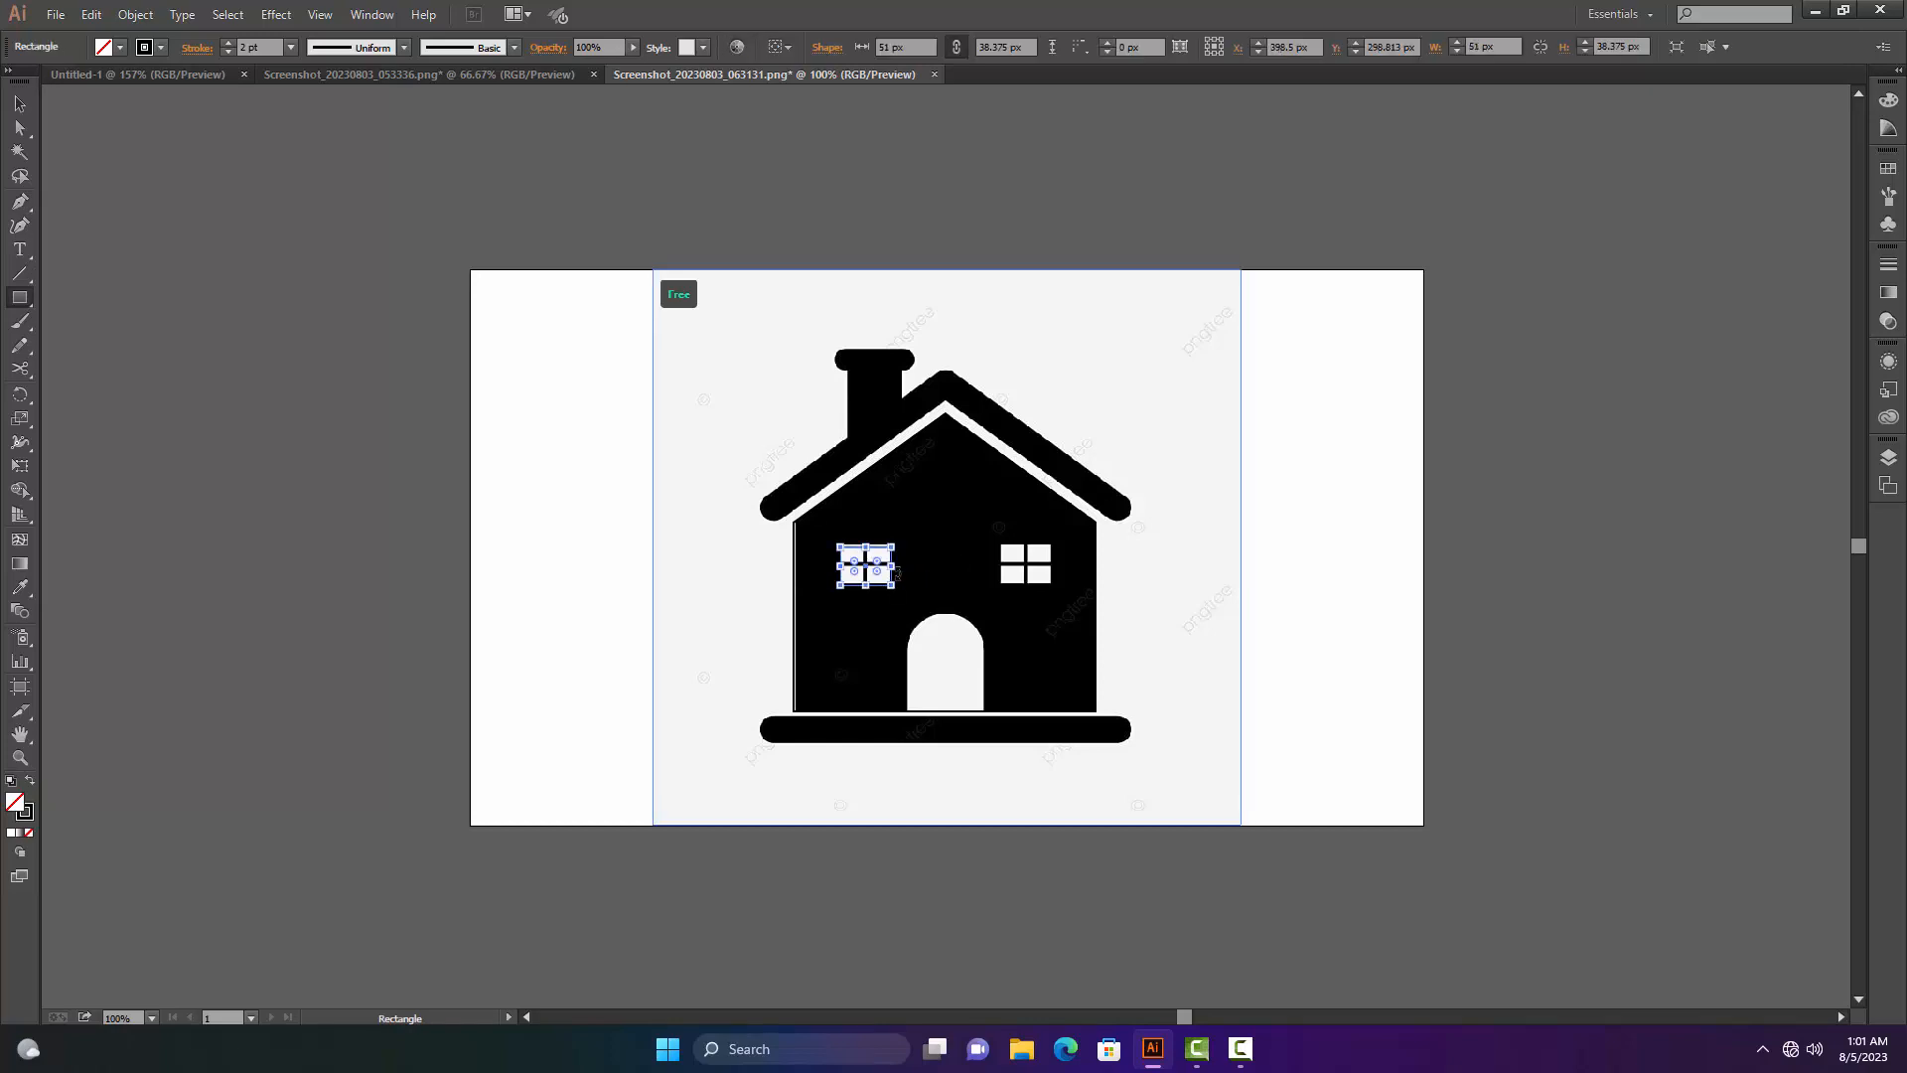
key("Up")
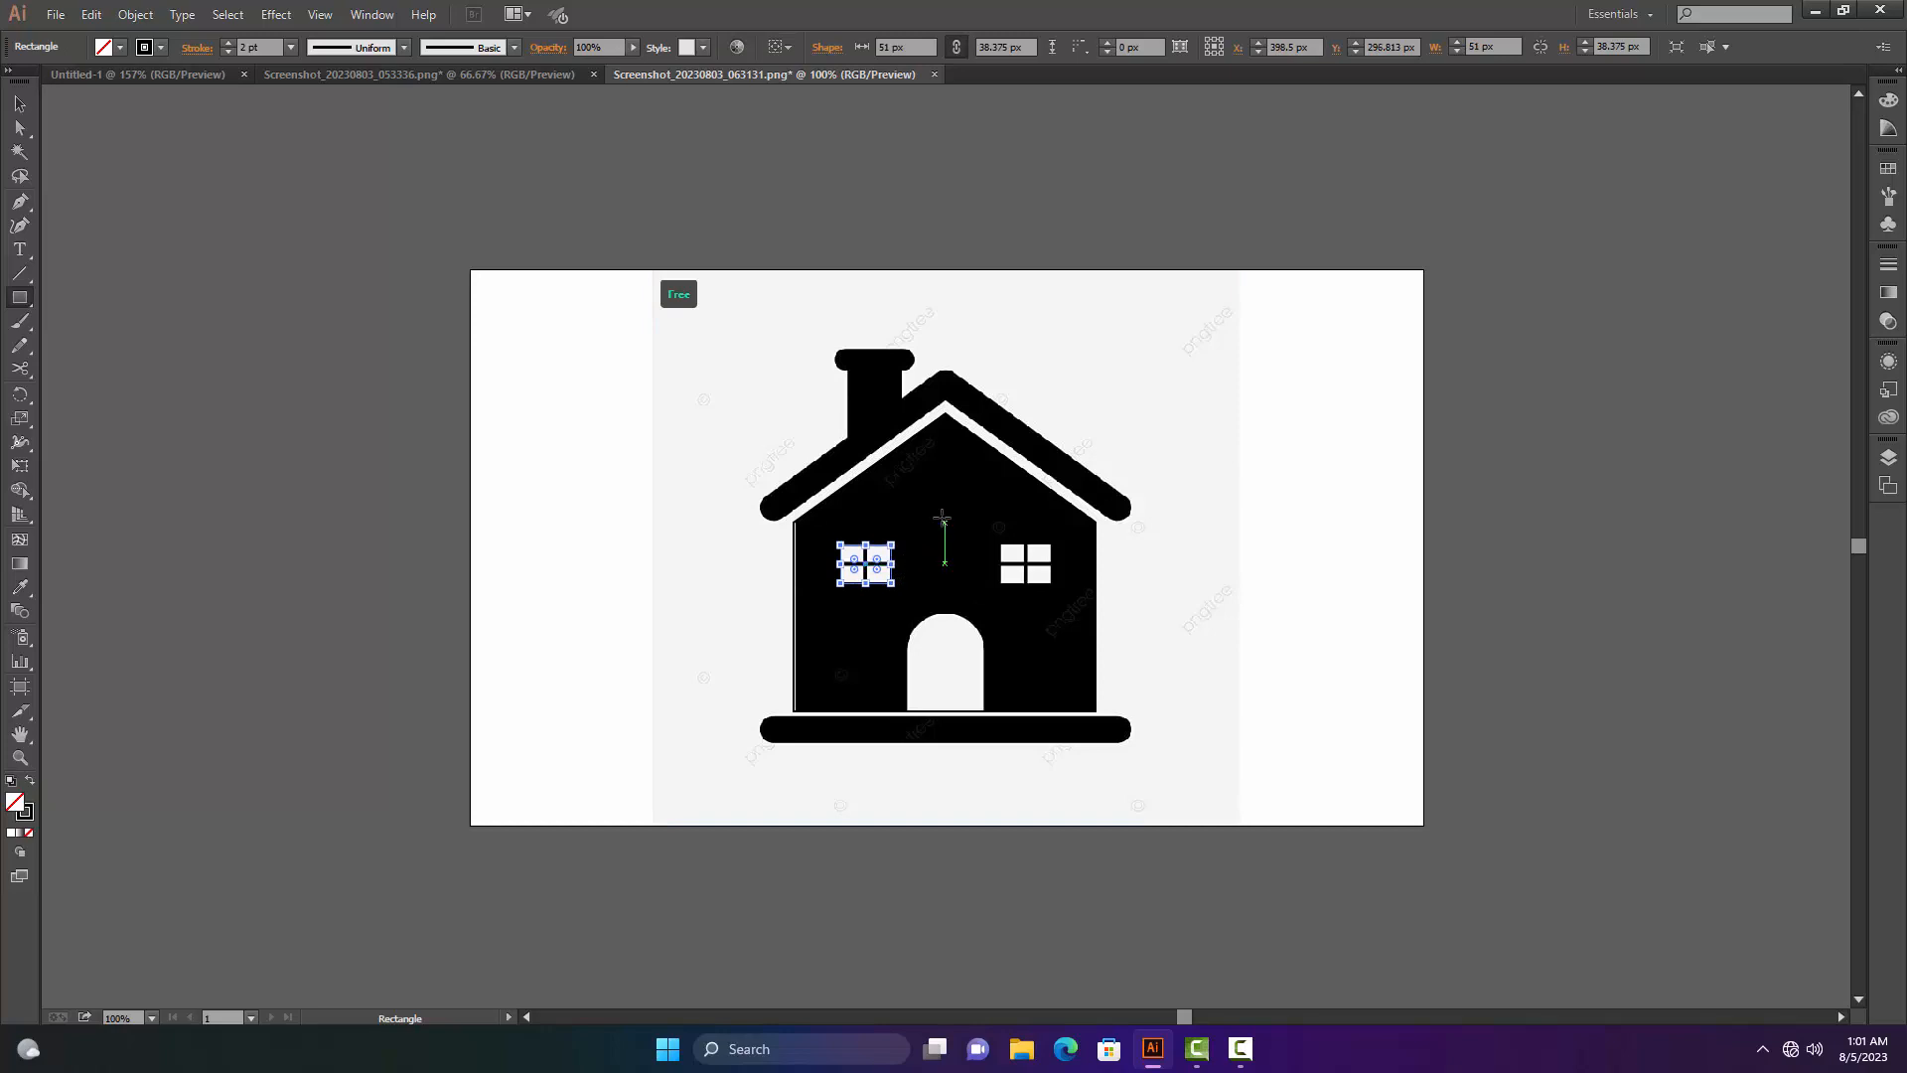
- Draw a matching rectangle about 50 by 38 px around the right window
left_click_drag(1002, 543, 1054, 586)
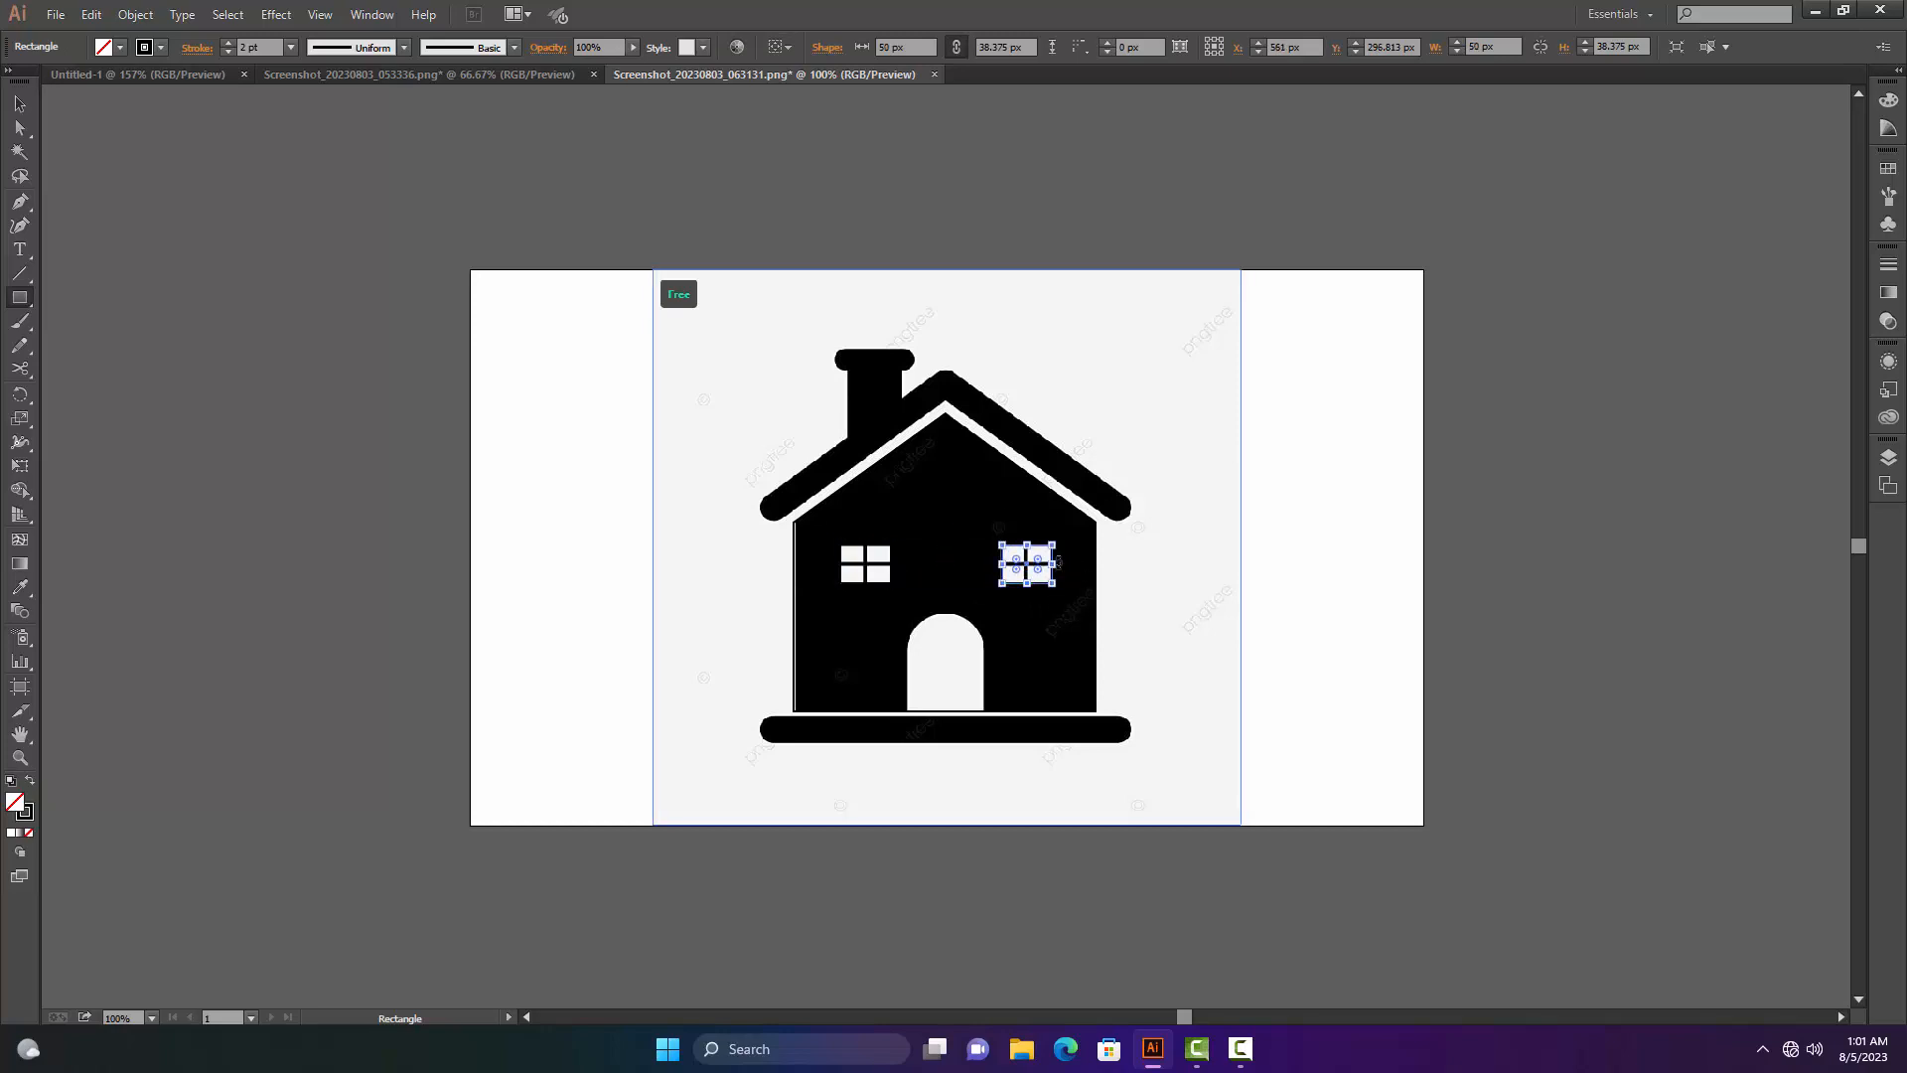
key("v")
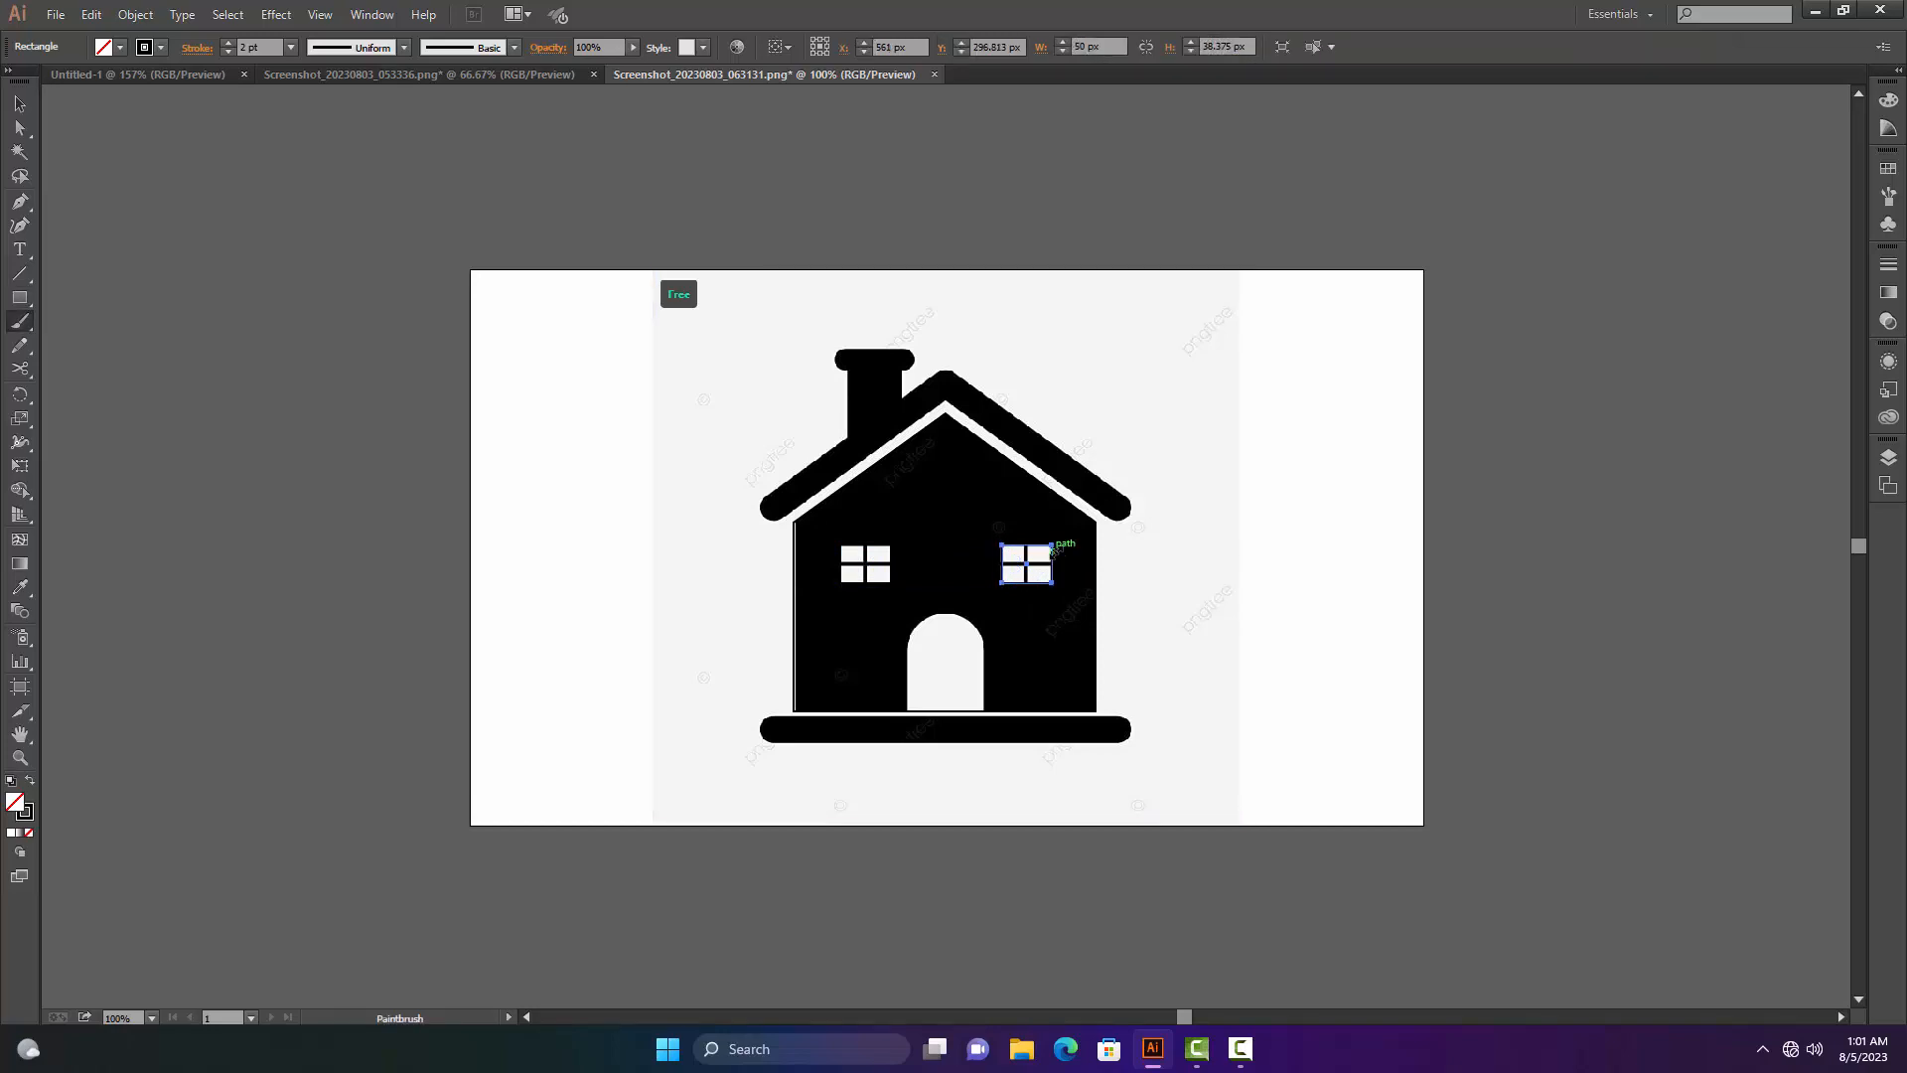
left_click(1088, 438)
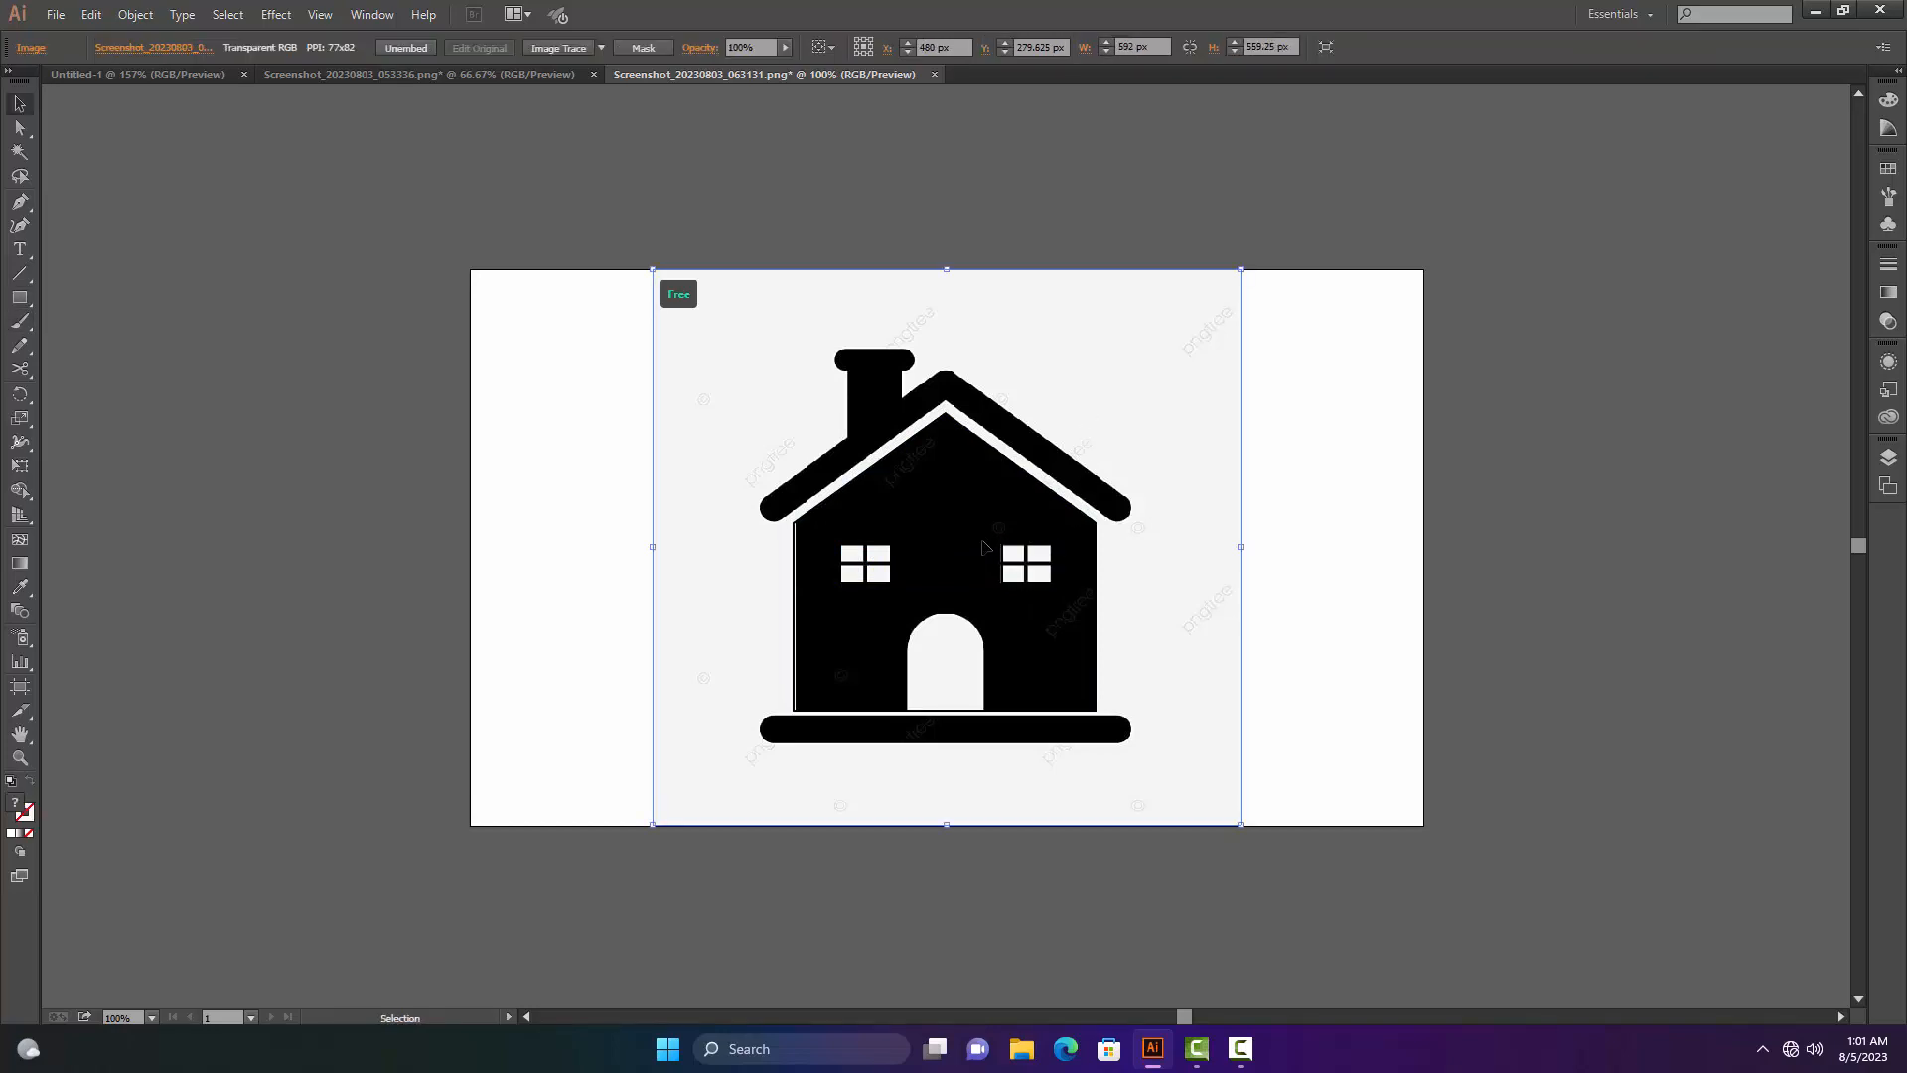
- Shift the house body outline 1 px to the right to match the reference image
left_click(802, 640)
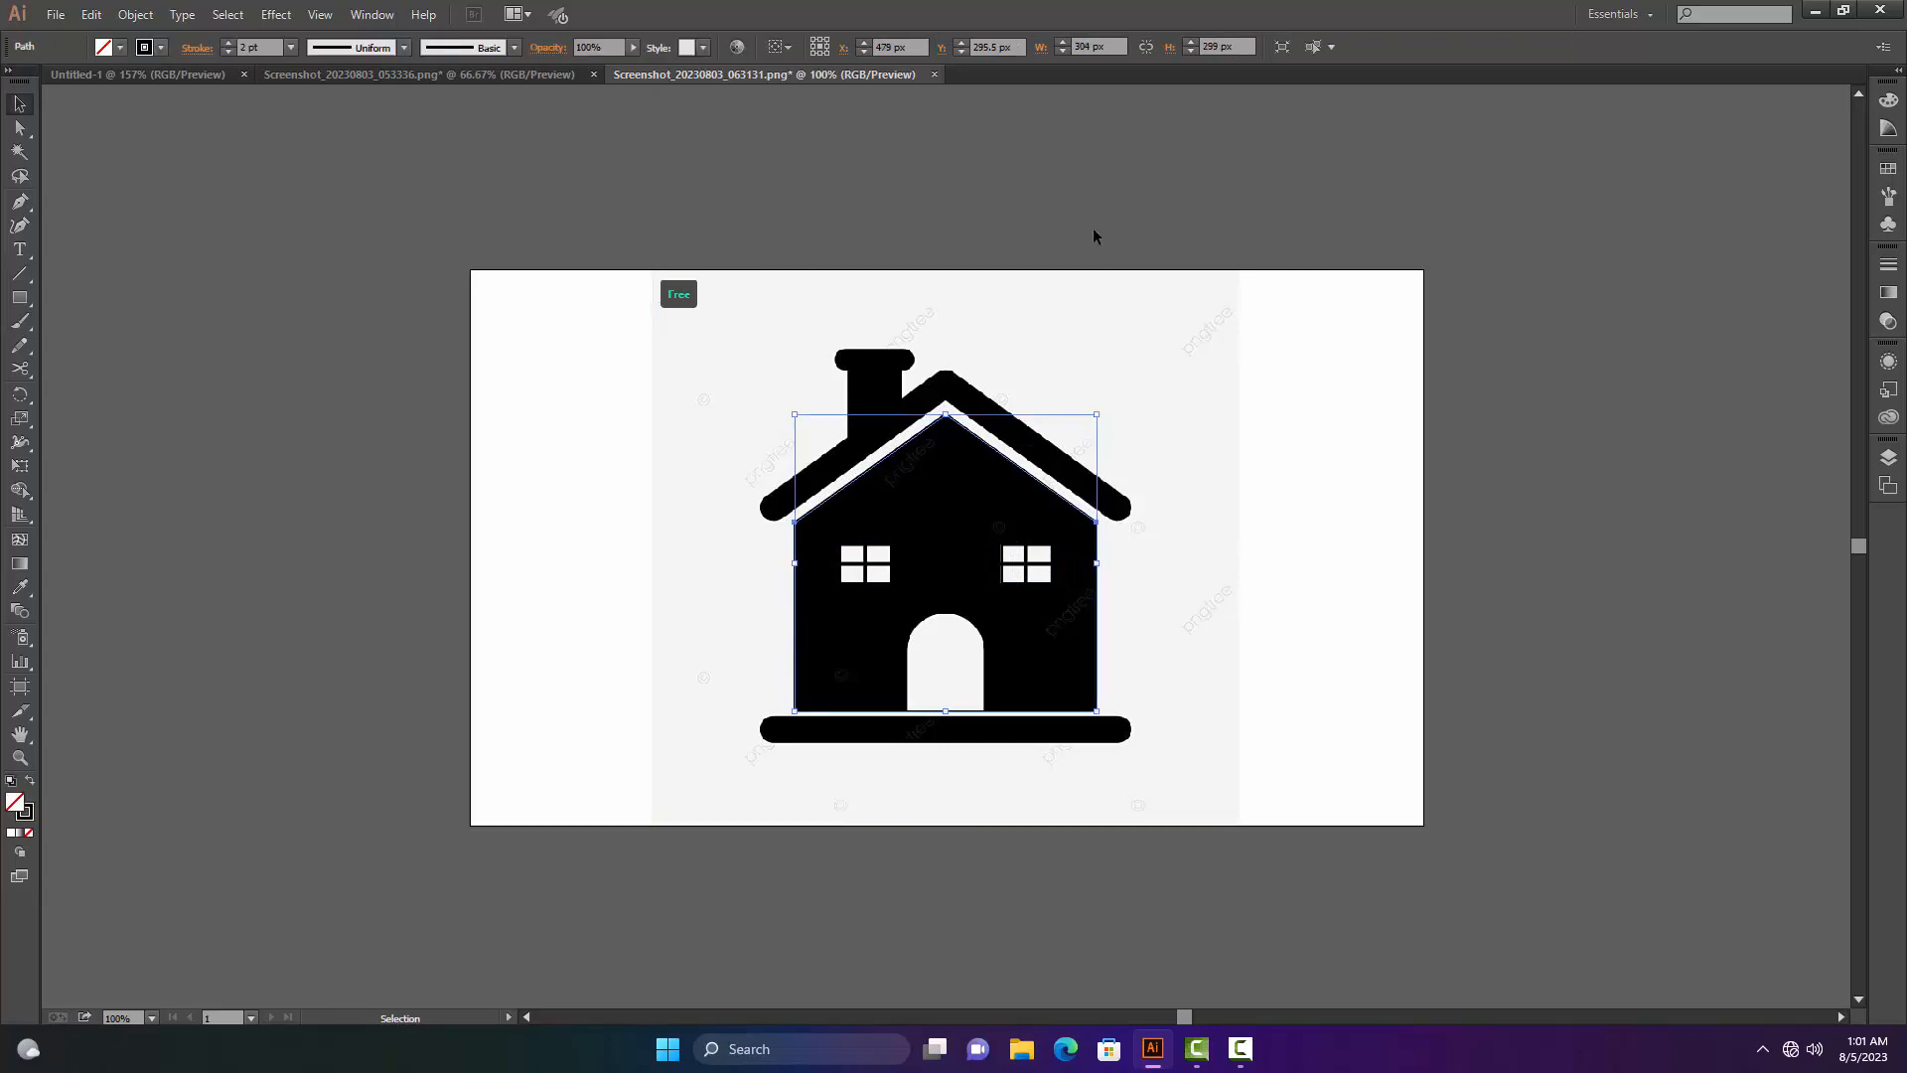
left_click(1246, 218)
- Draw separate vertical and horizontal divider lines through the middle of the right window with the Pen tool
key("p")
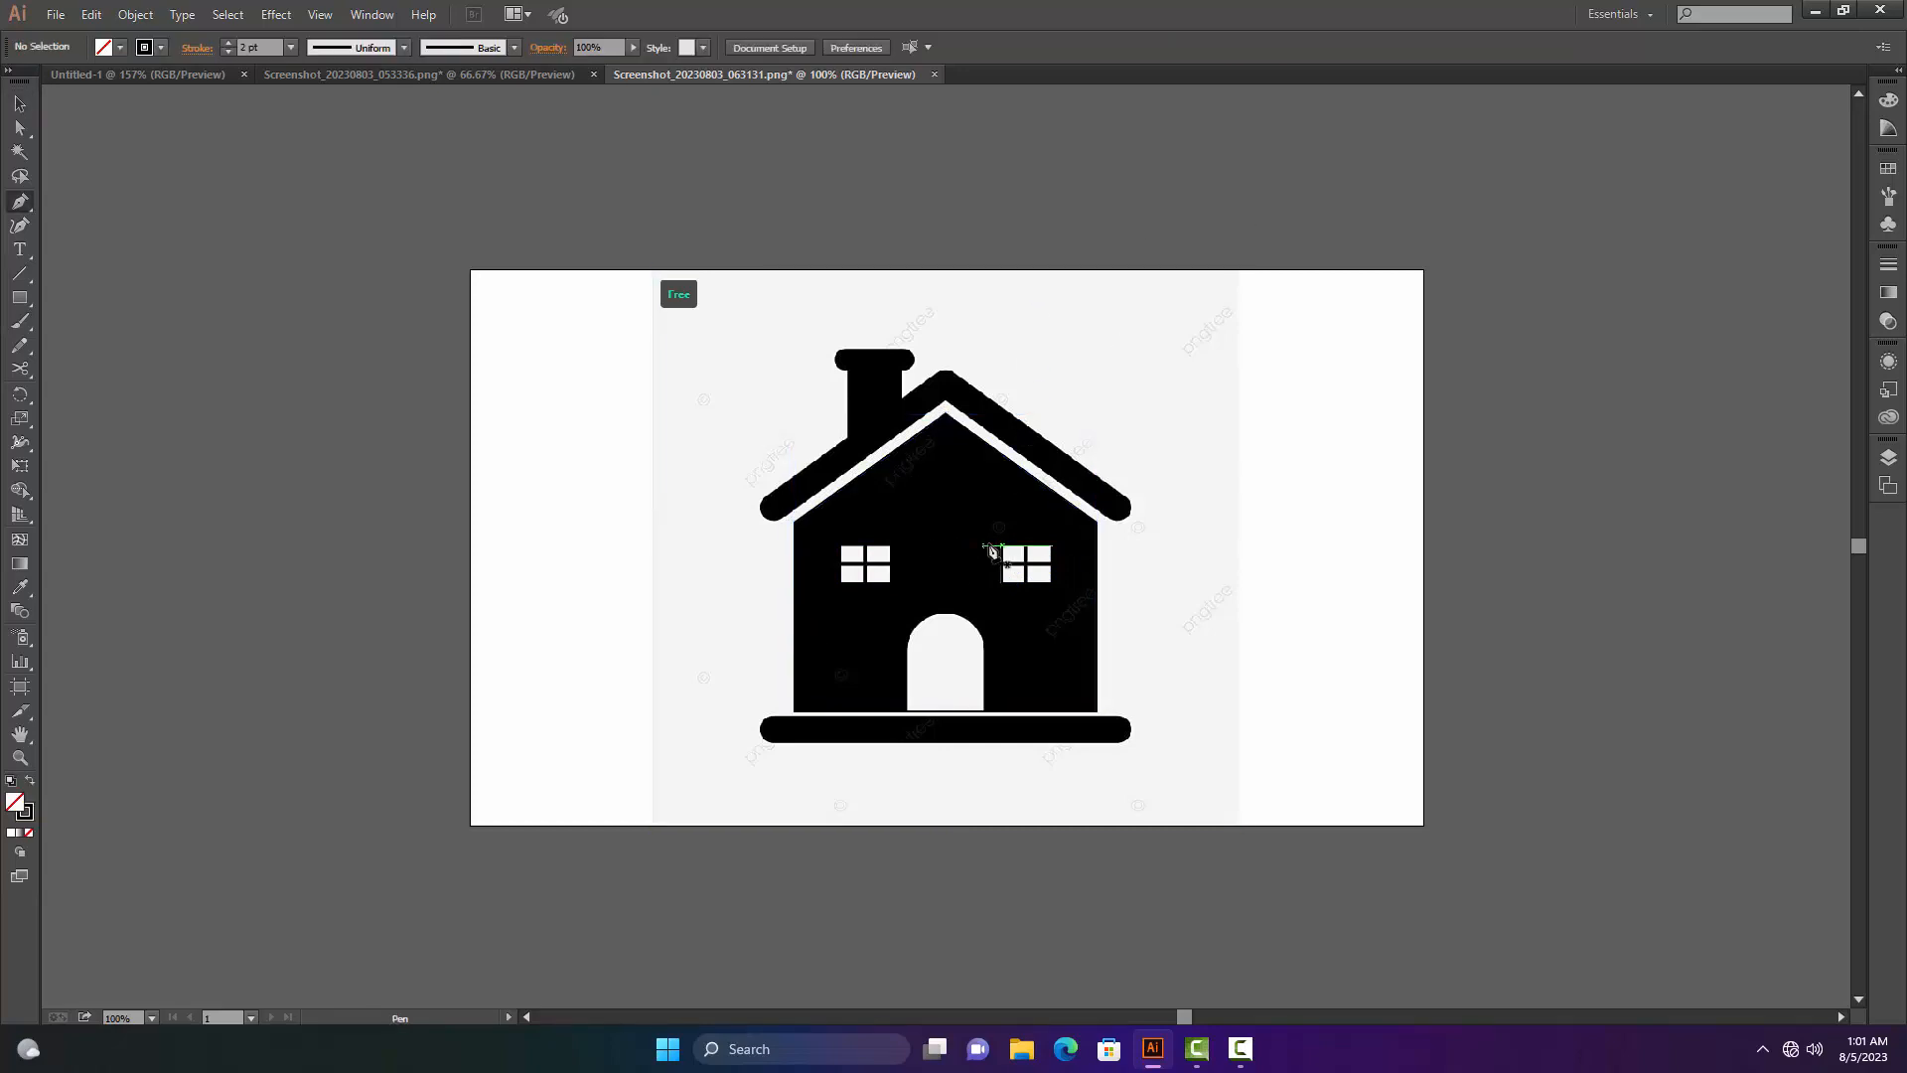
left_click(1026, 547)
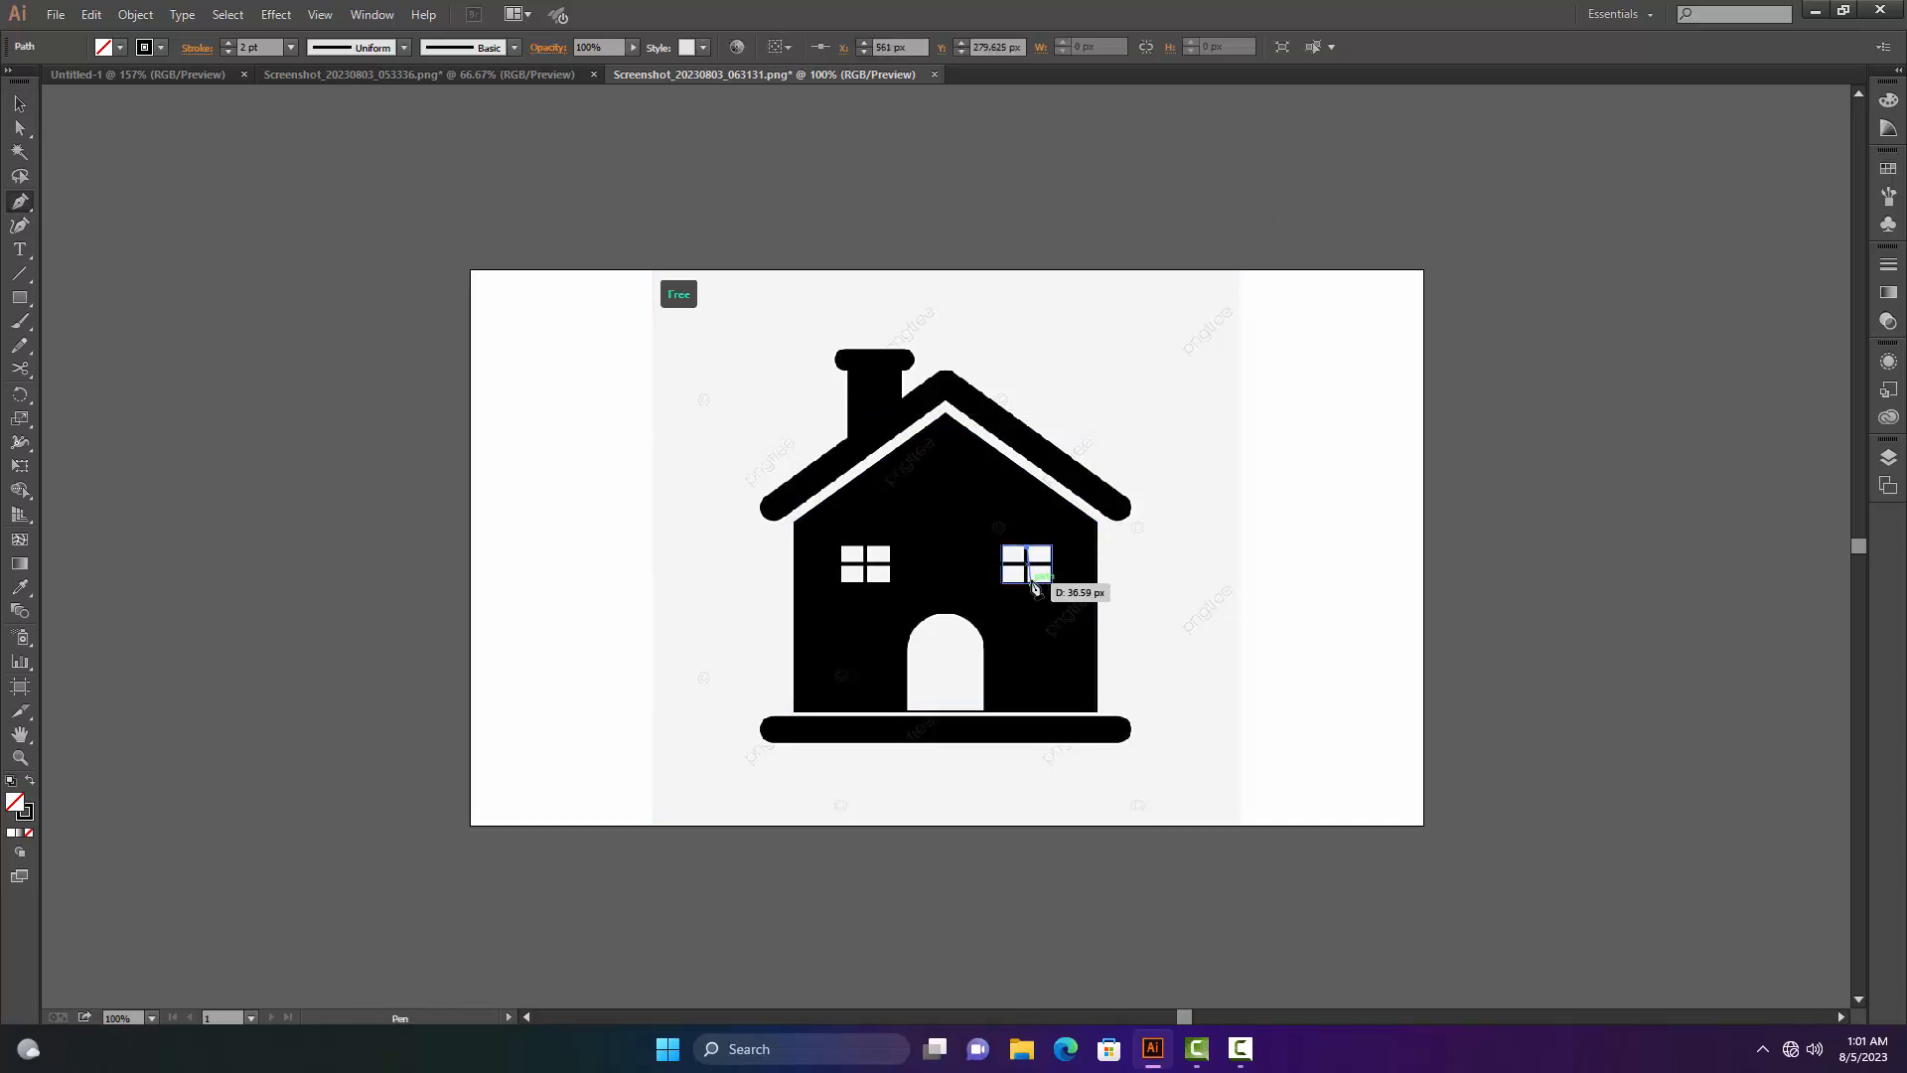
left_click(1027, 578)
key("v")
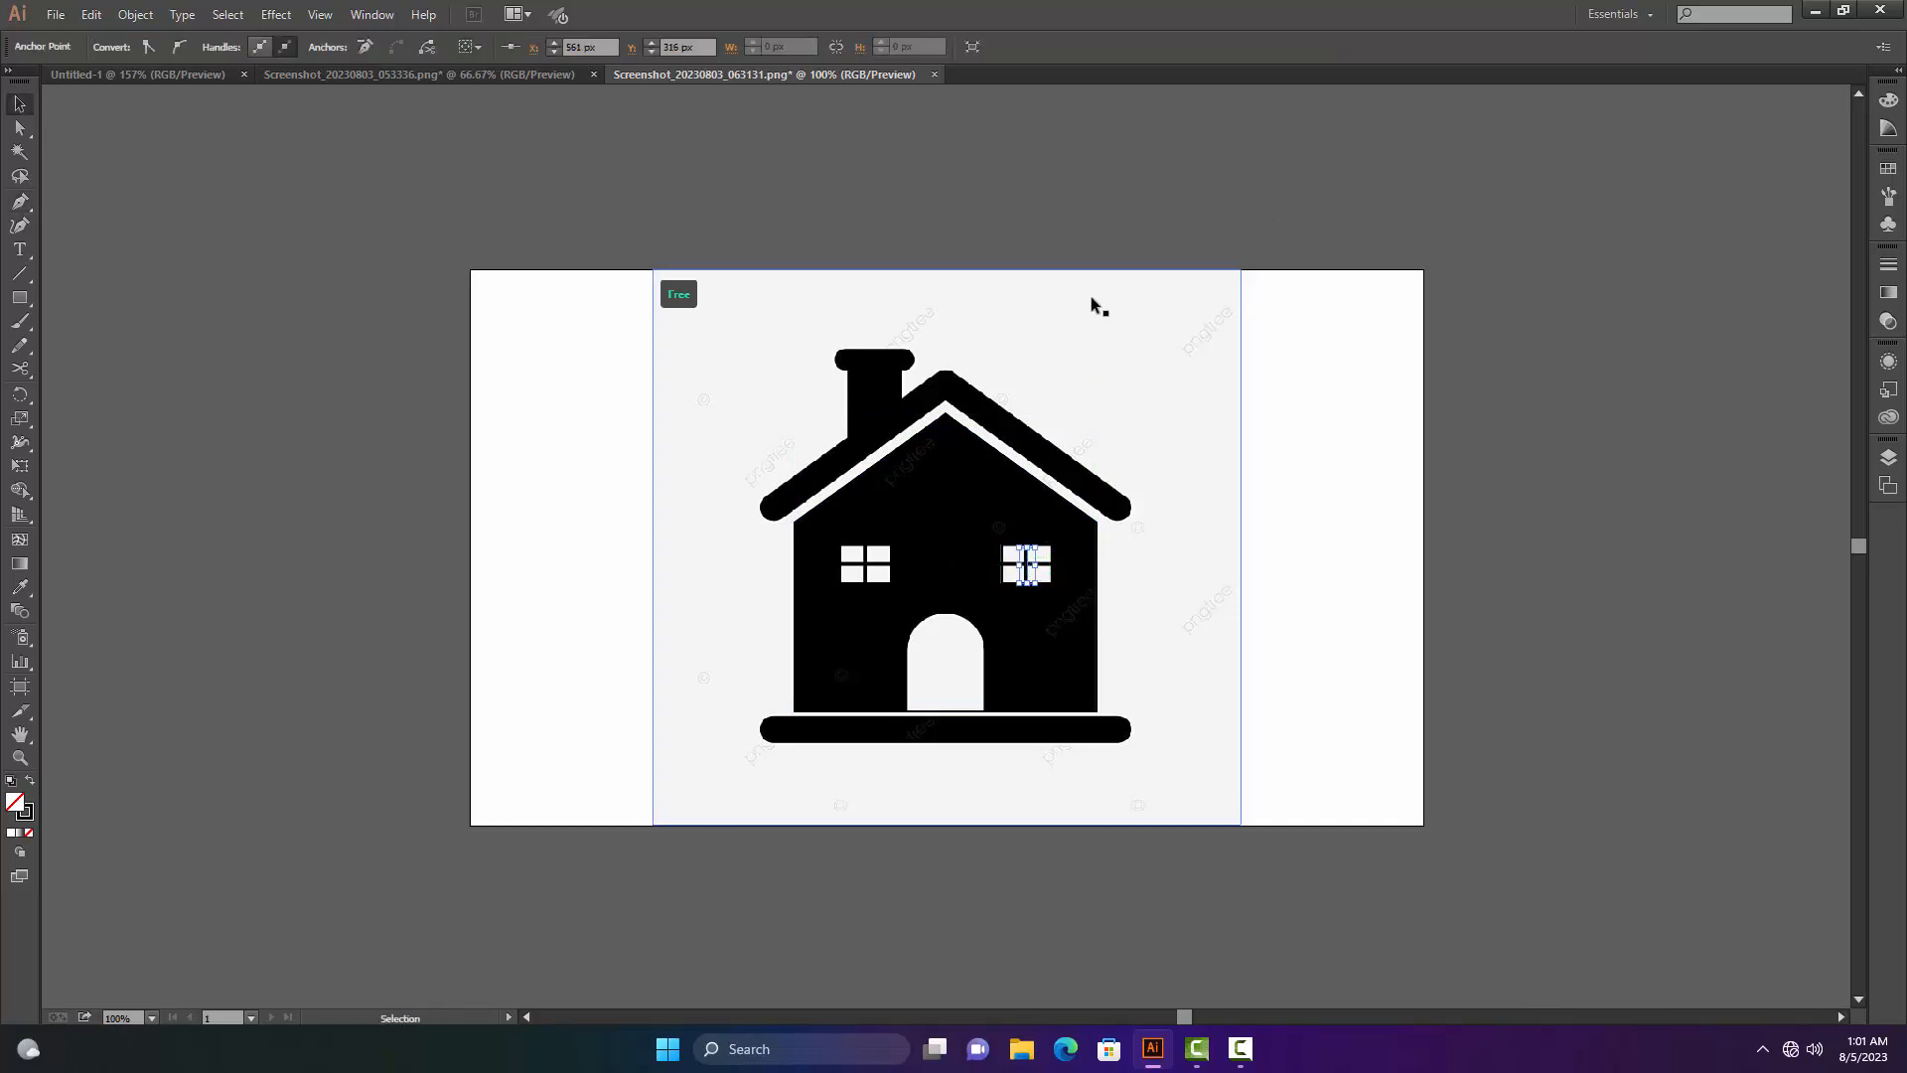
left_click(1054, 250)
key("p")
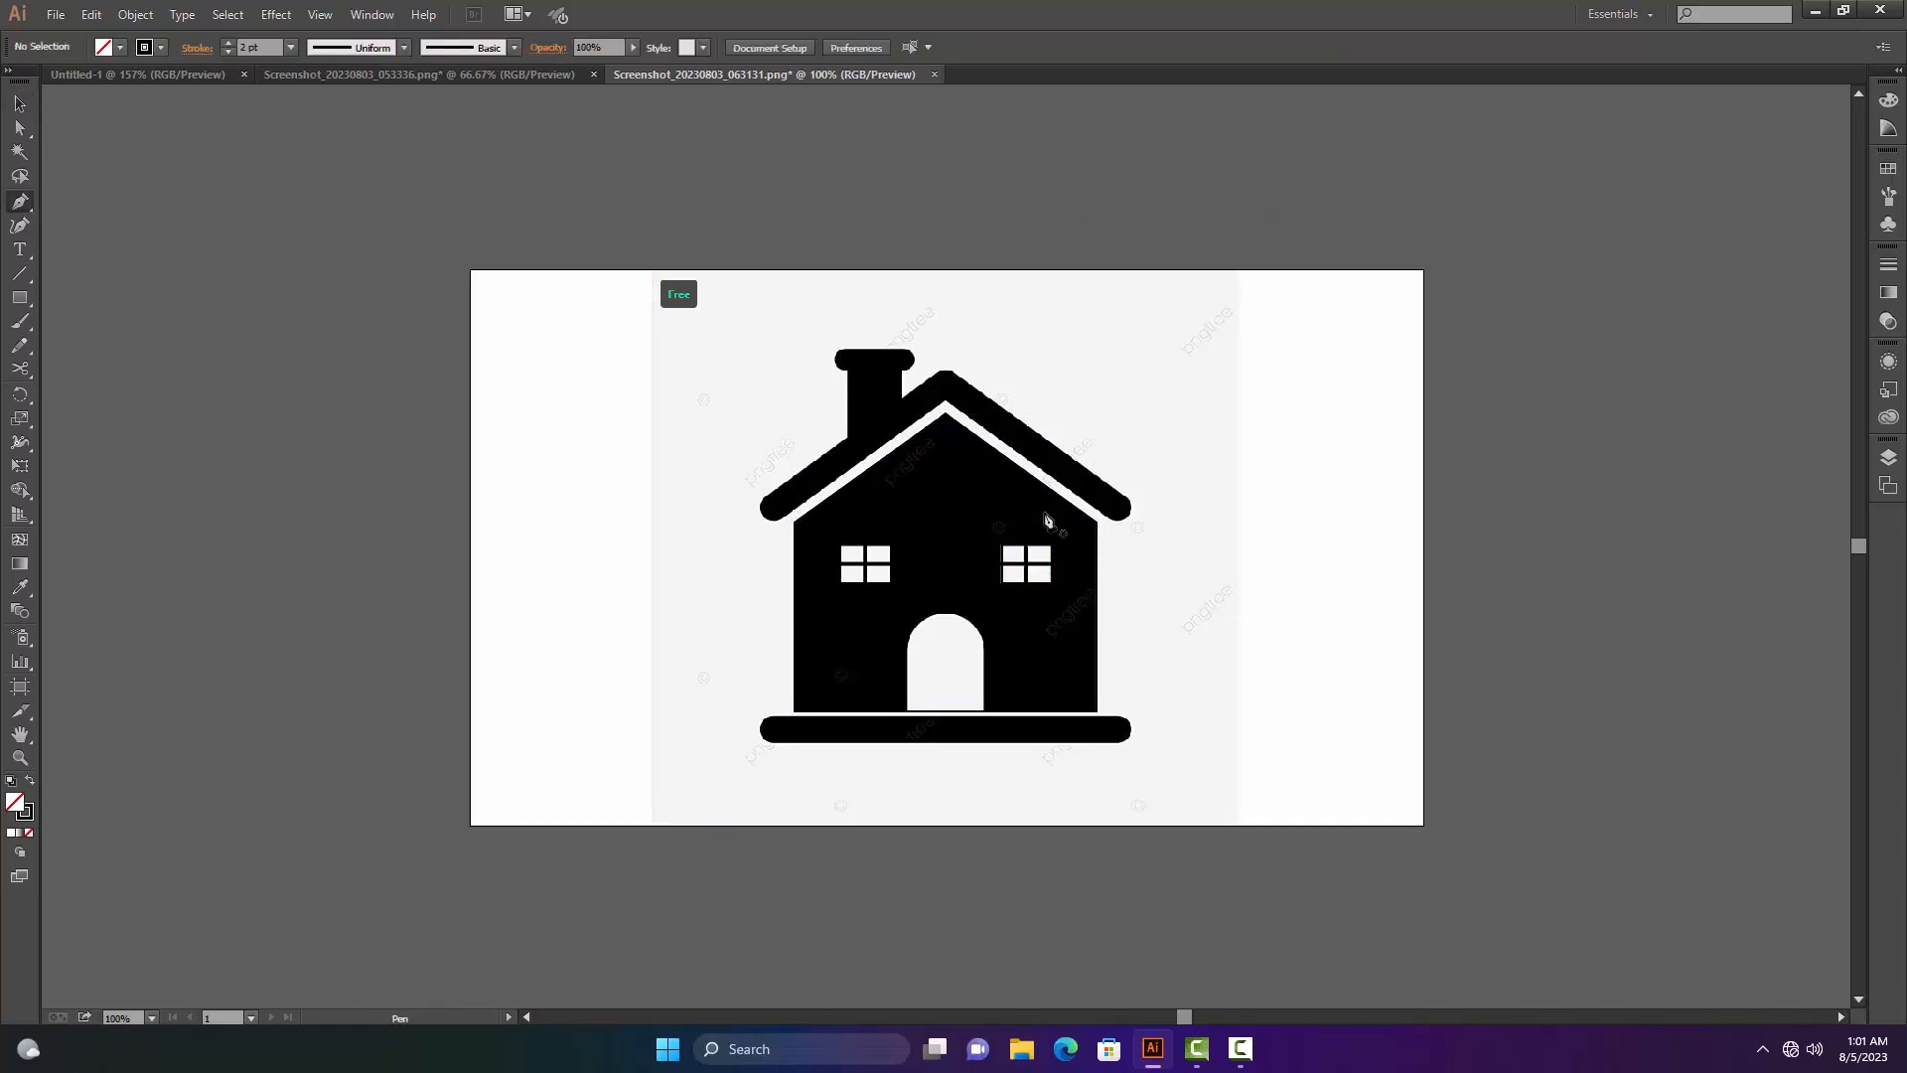
left_click(1002, 565)
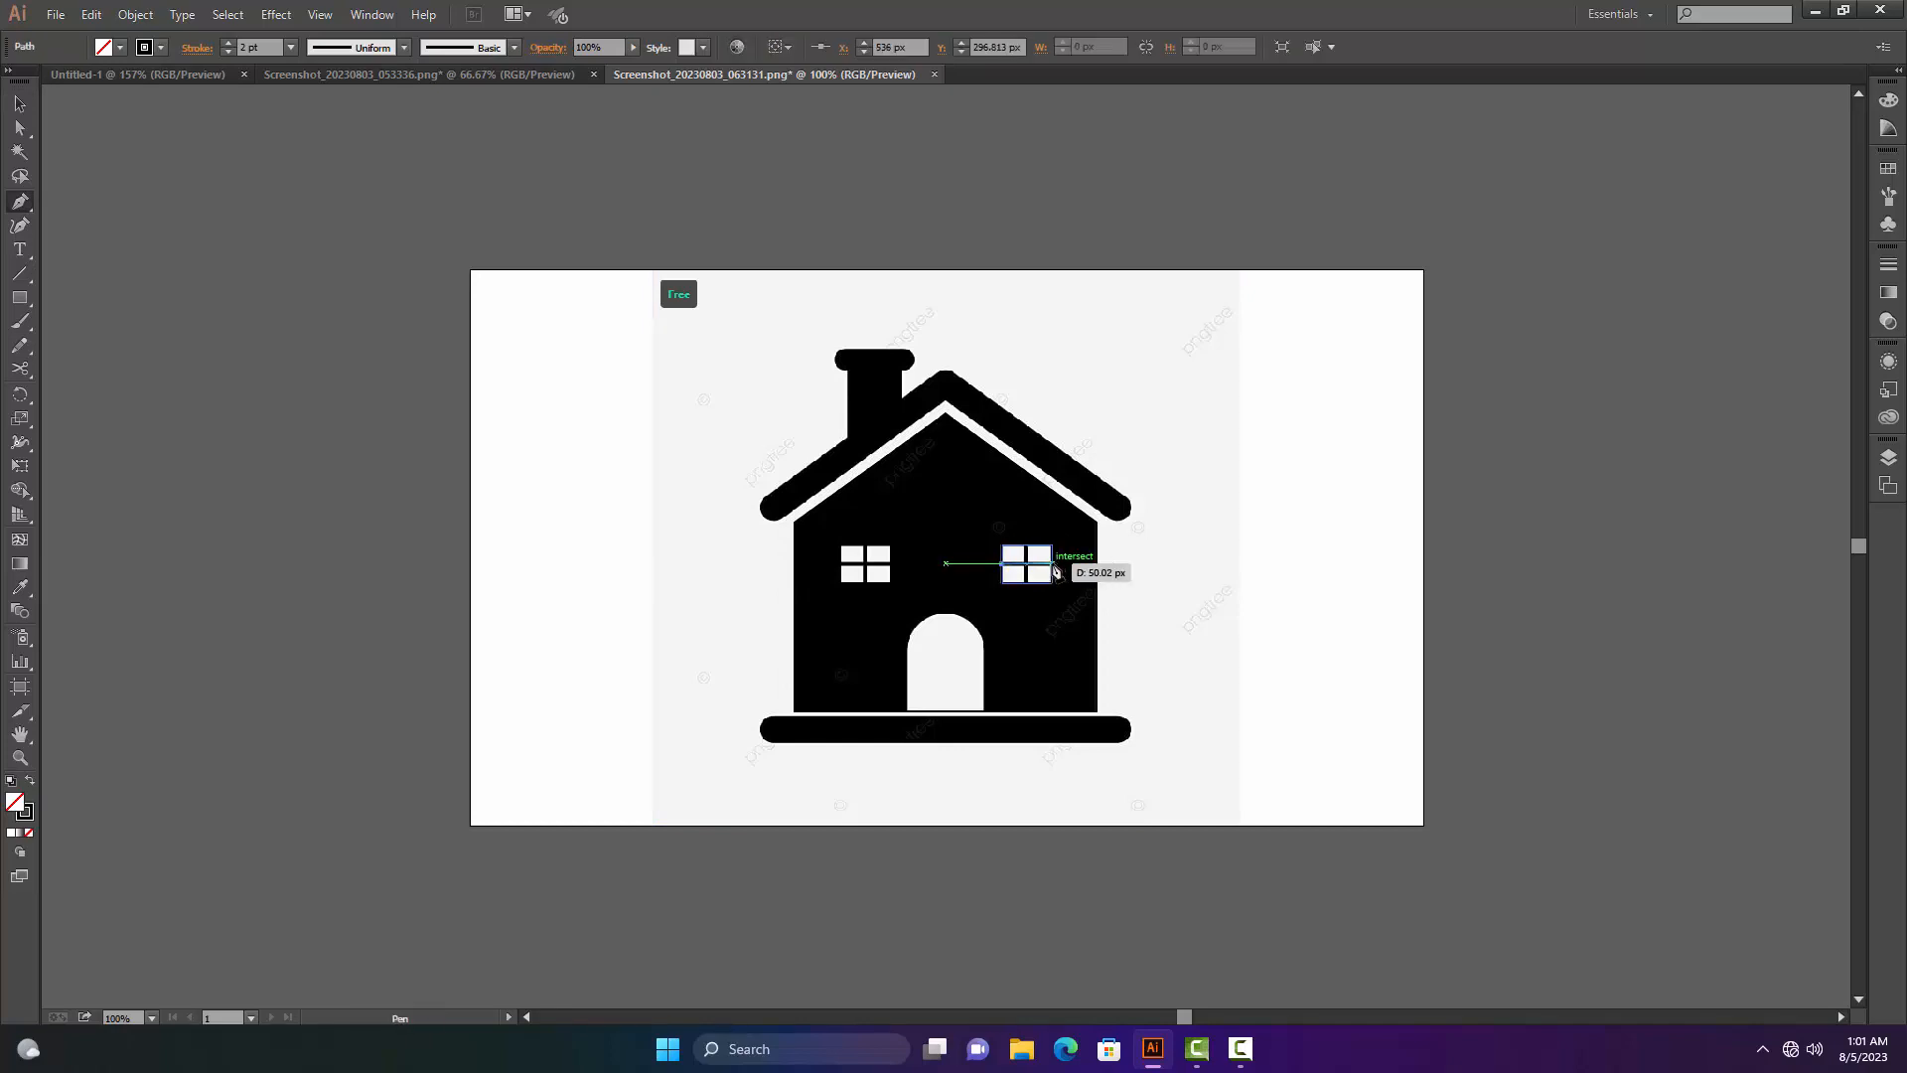
left_click(1052, 564)
key("v")
left_click(1082, 220)
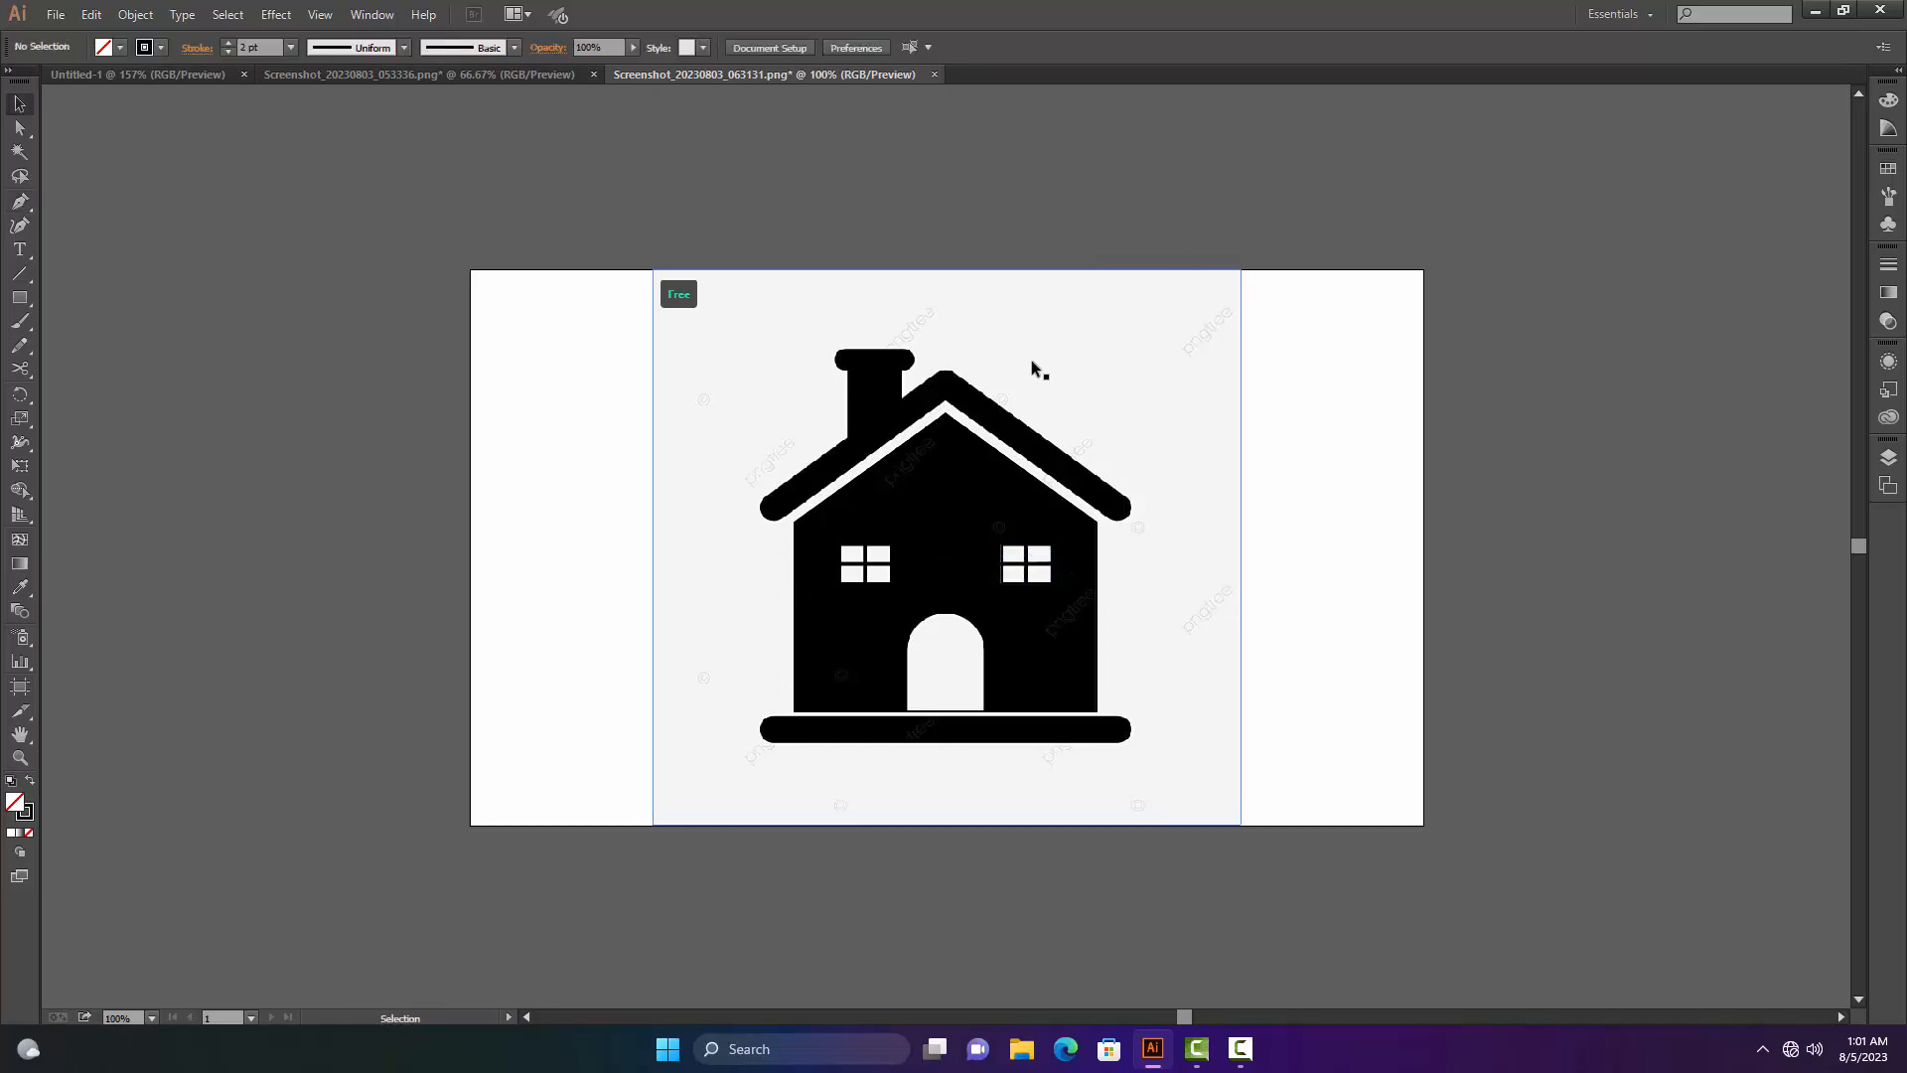
- Draw separate vertical and horizontal divider lines through the middle of the left window with the Pen tool
key("p")
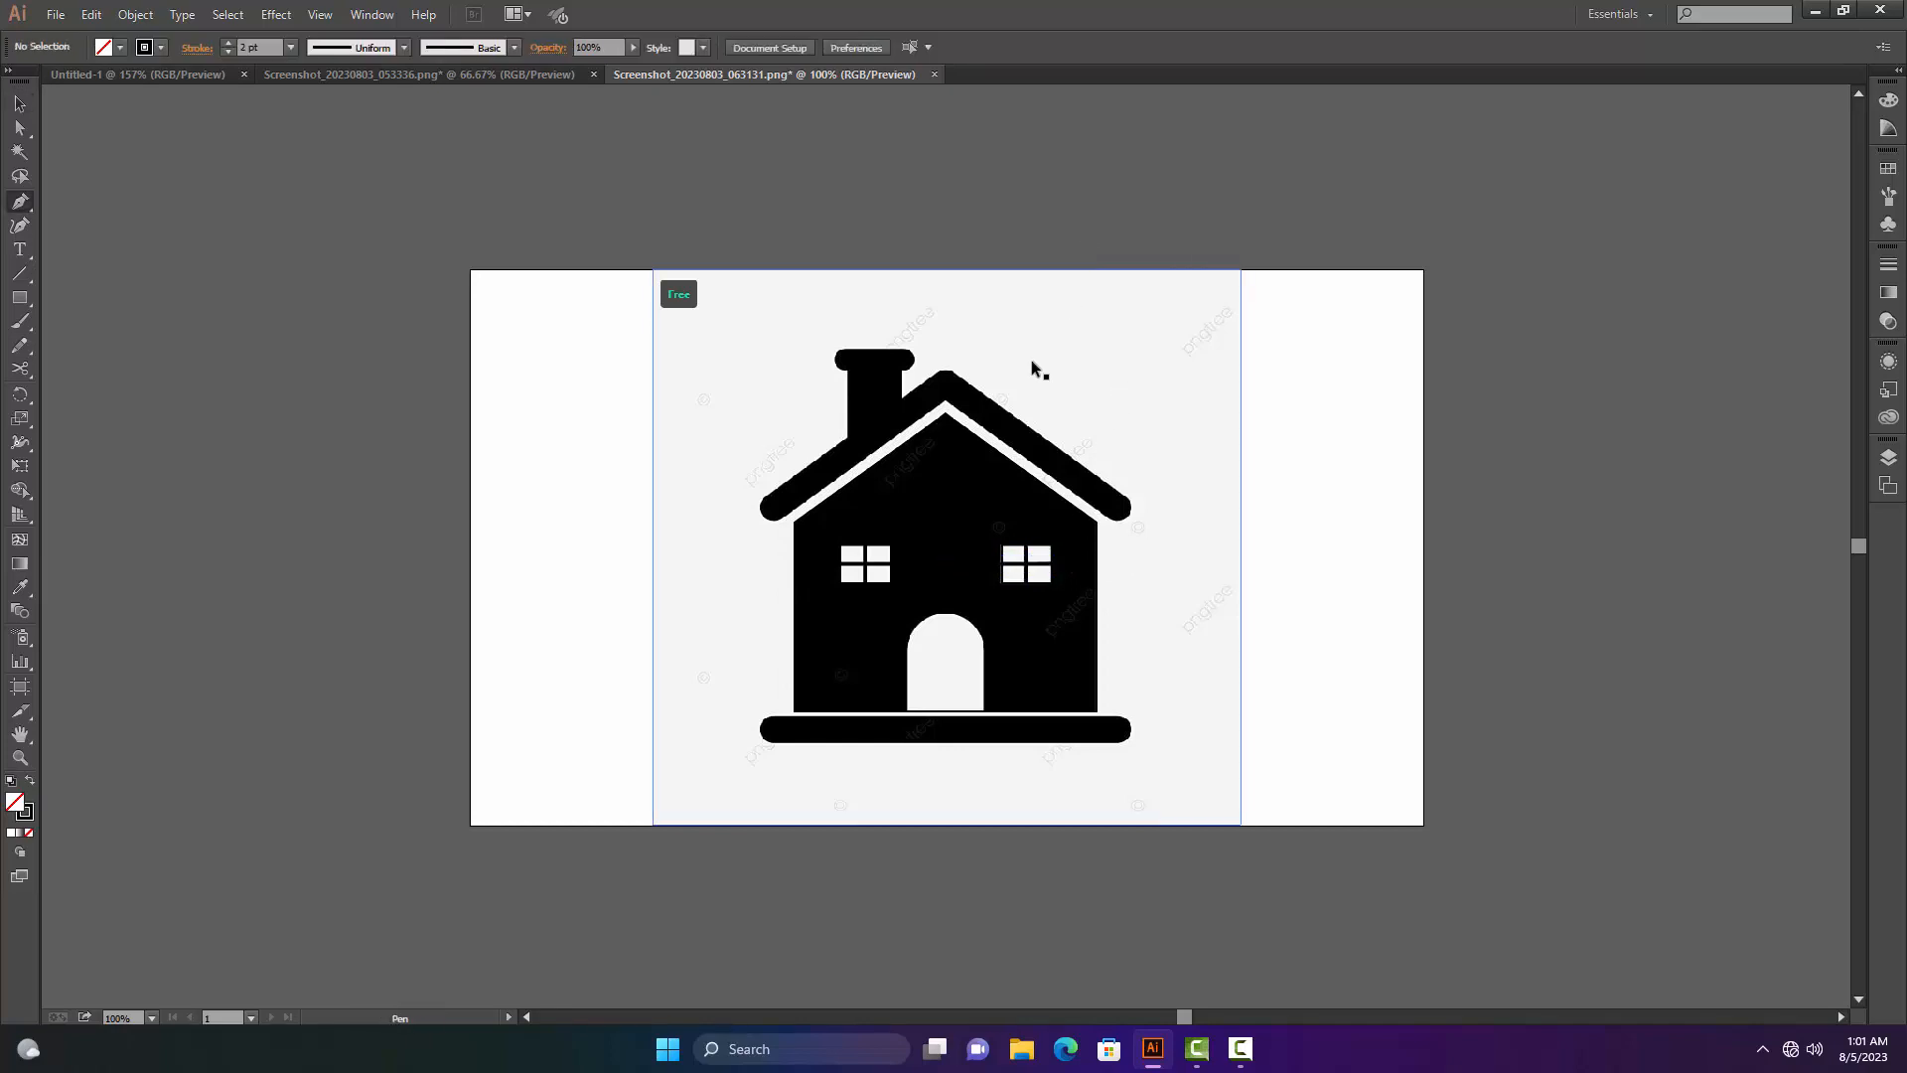
left_click(866, 545)
left_click(866, 584)
key("v")
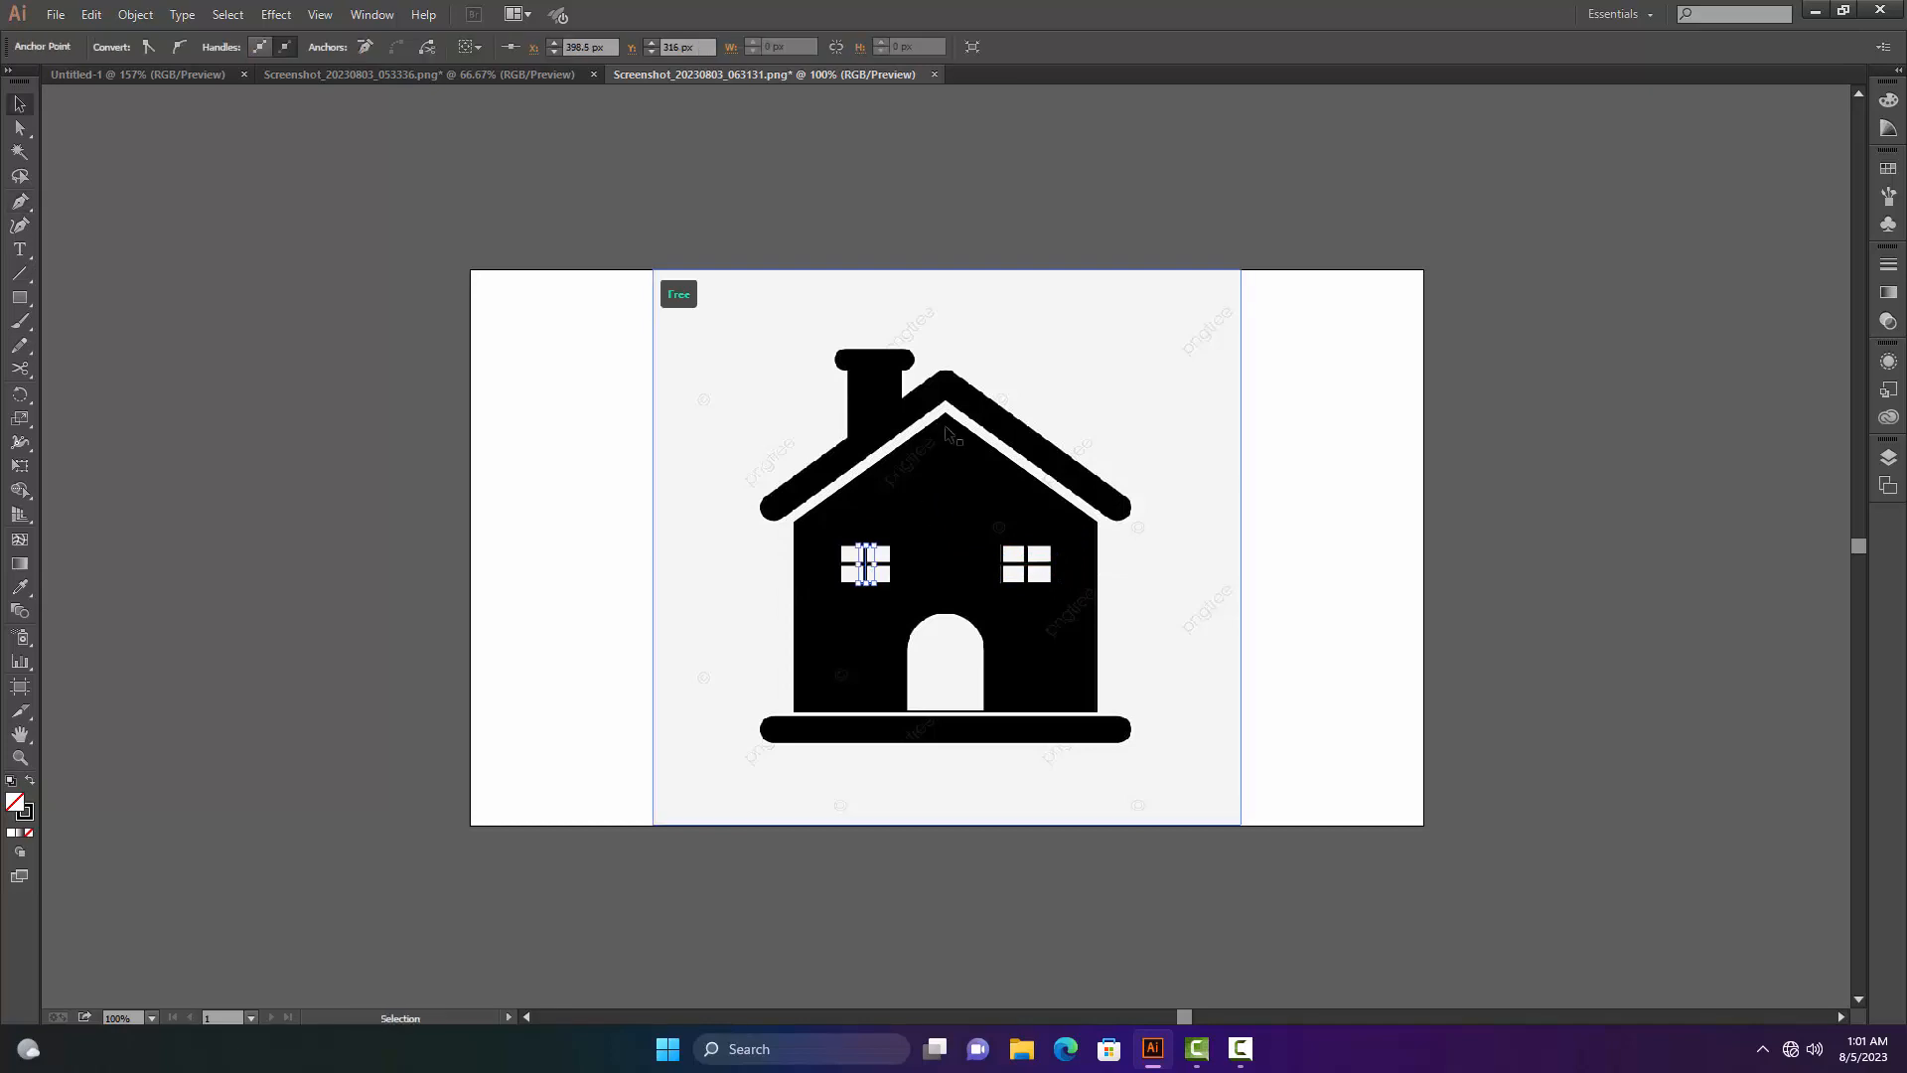
left_click(965, 244)
key("p")
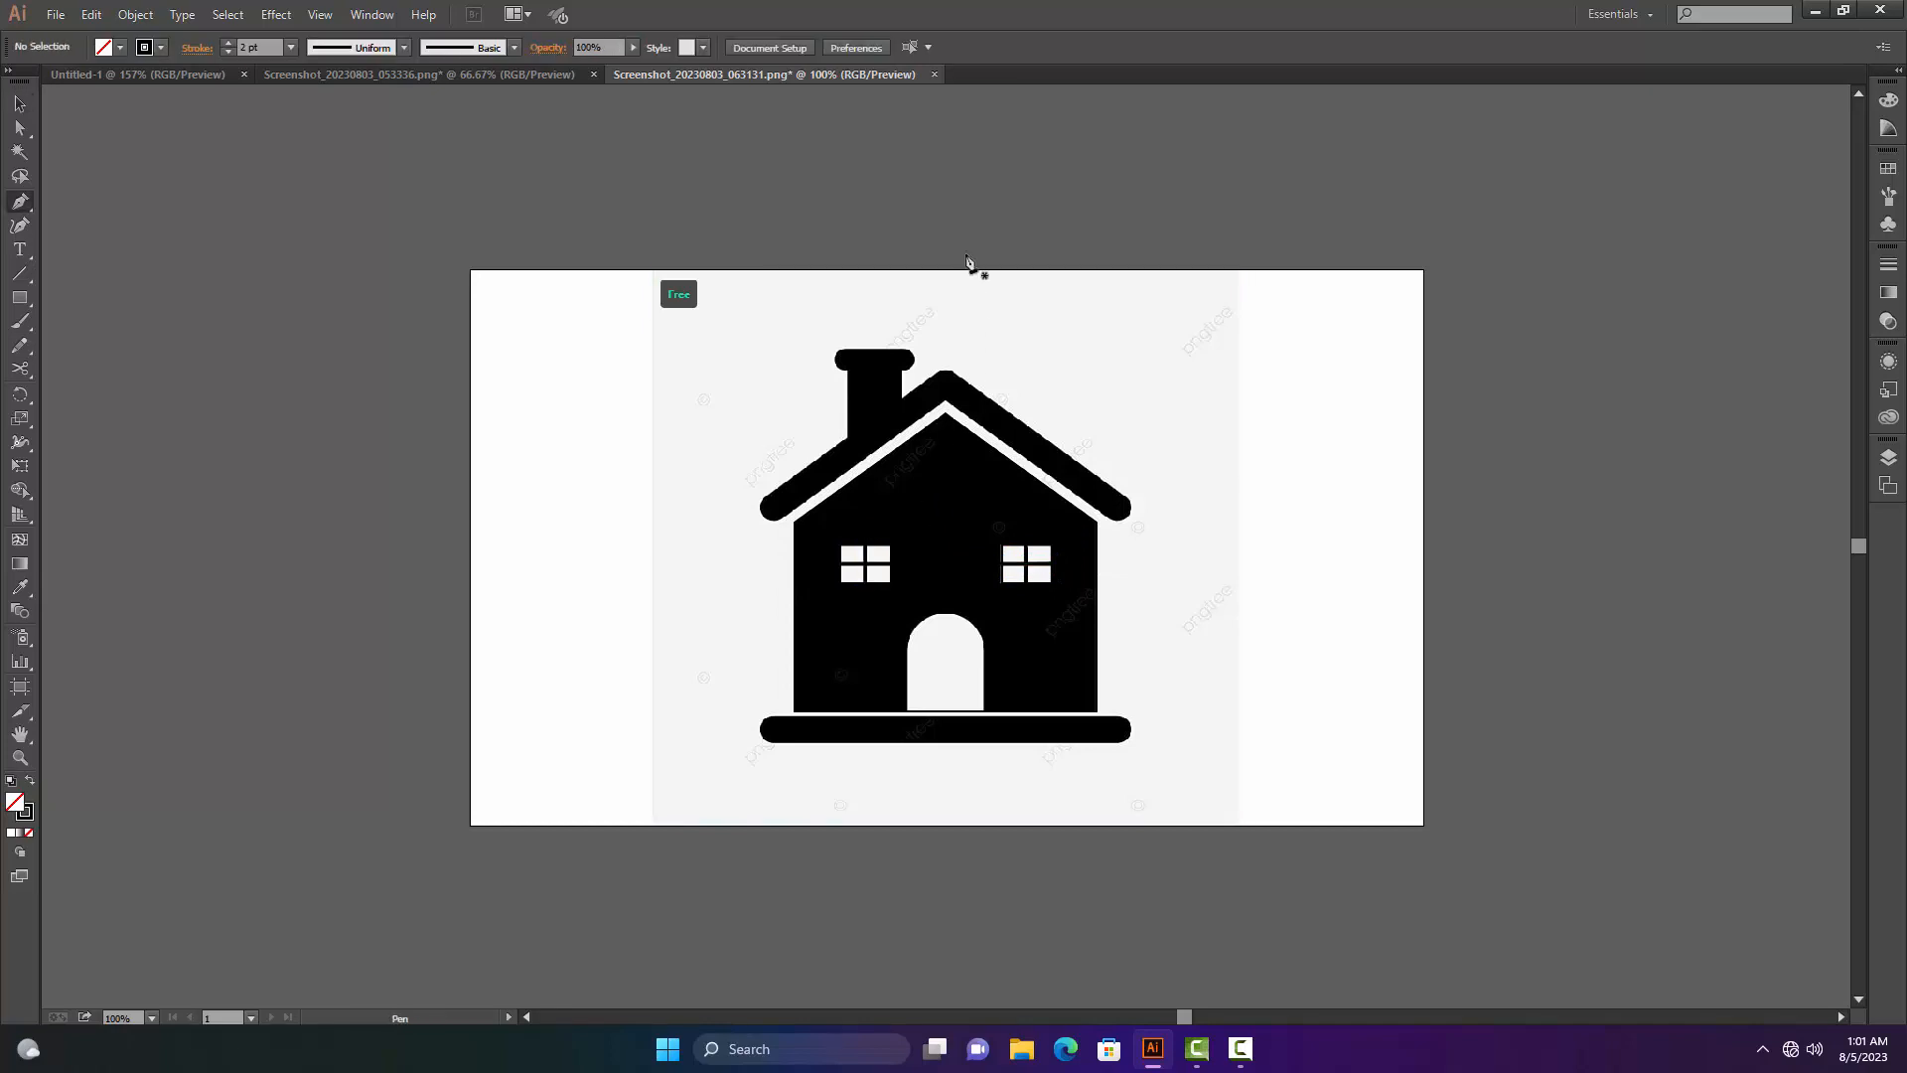
left_click(841, 563)
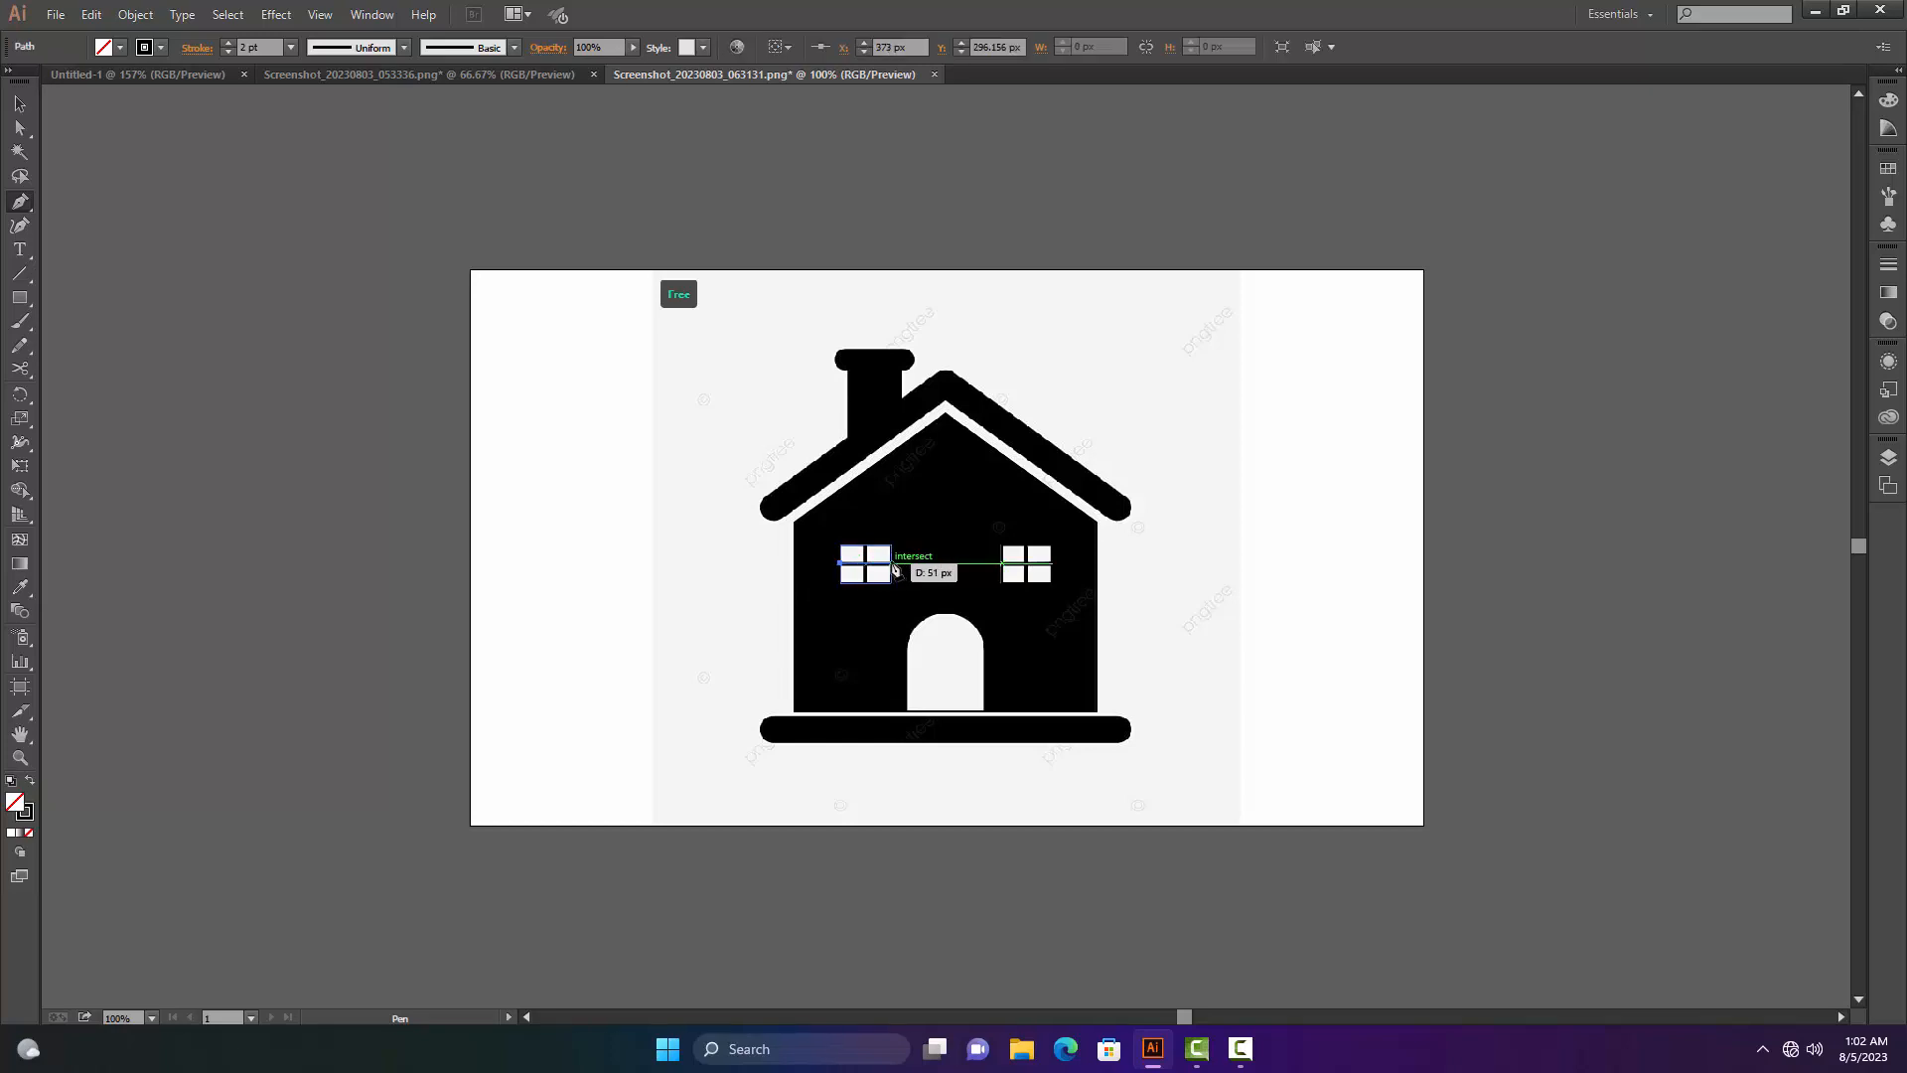
left_click(893, 565)
key("v")
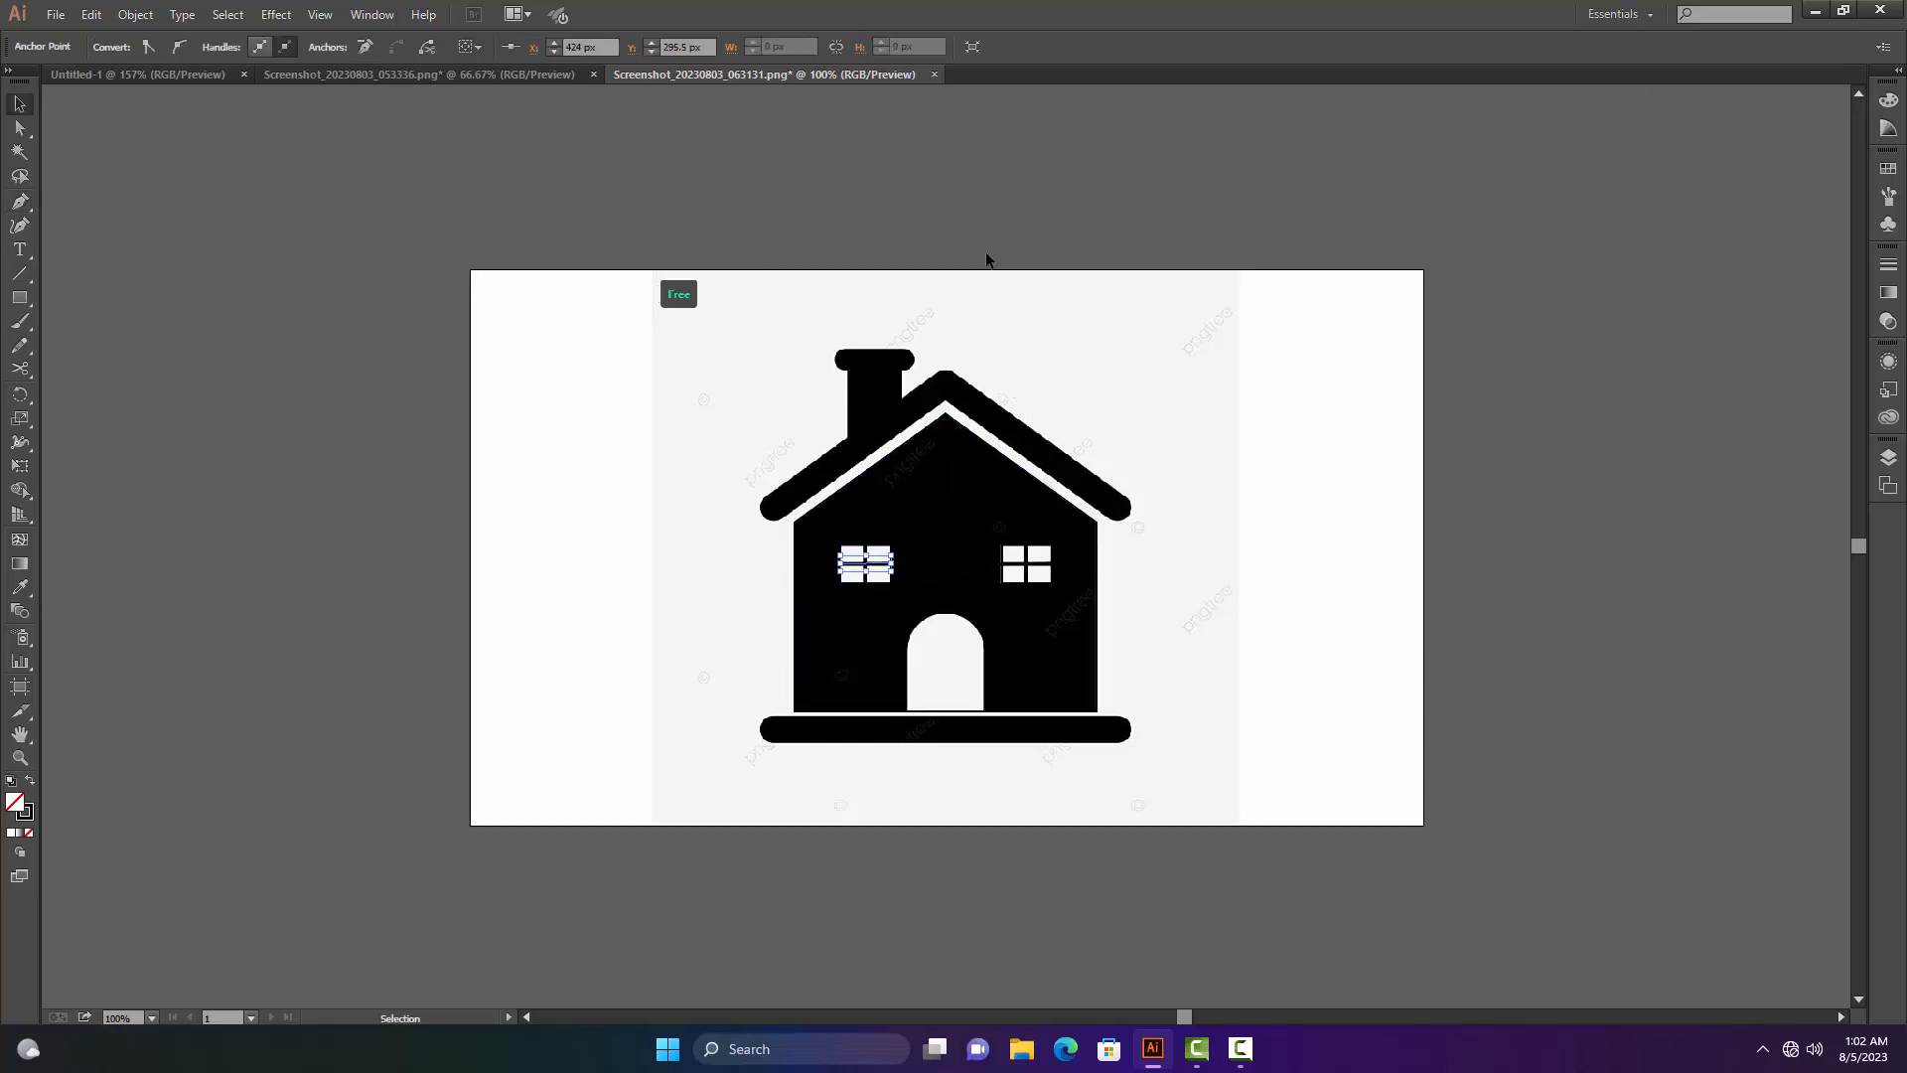
left_click(986, 260)
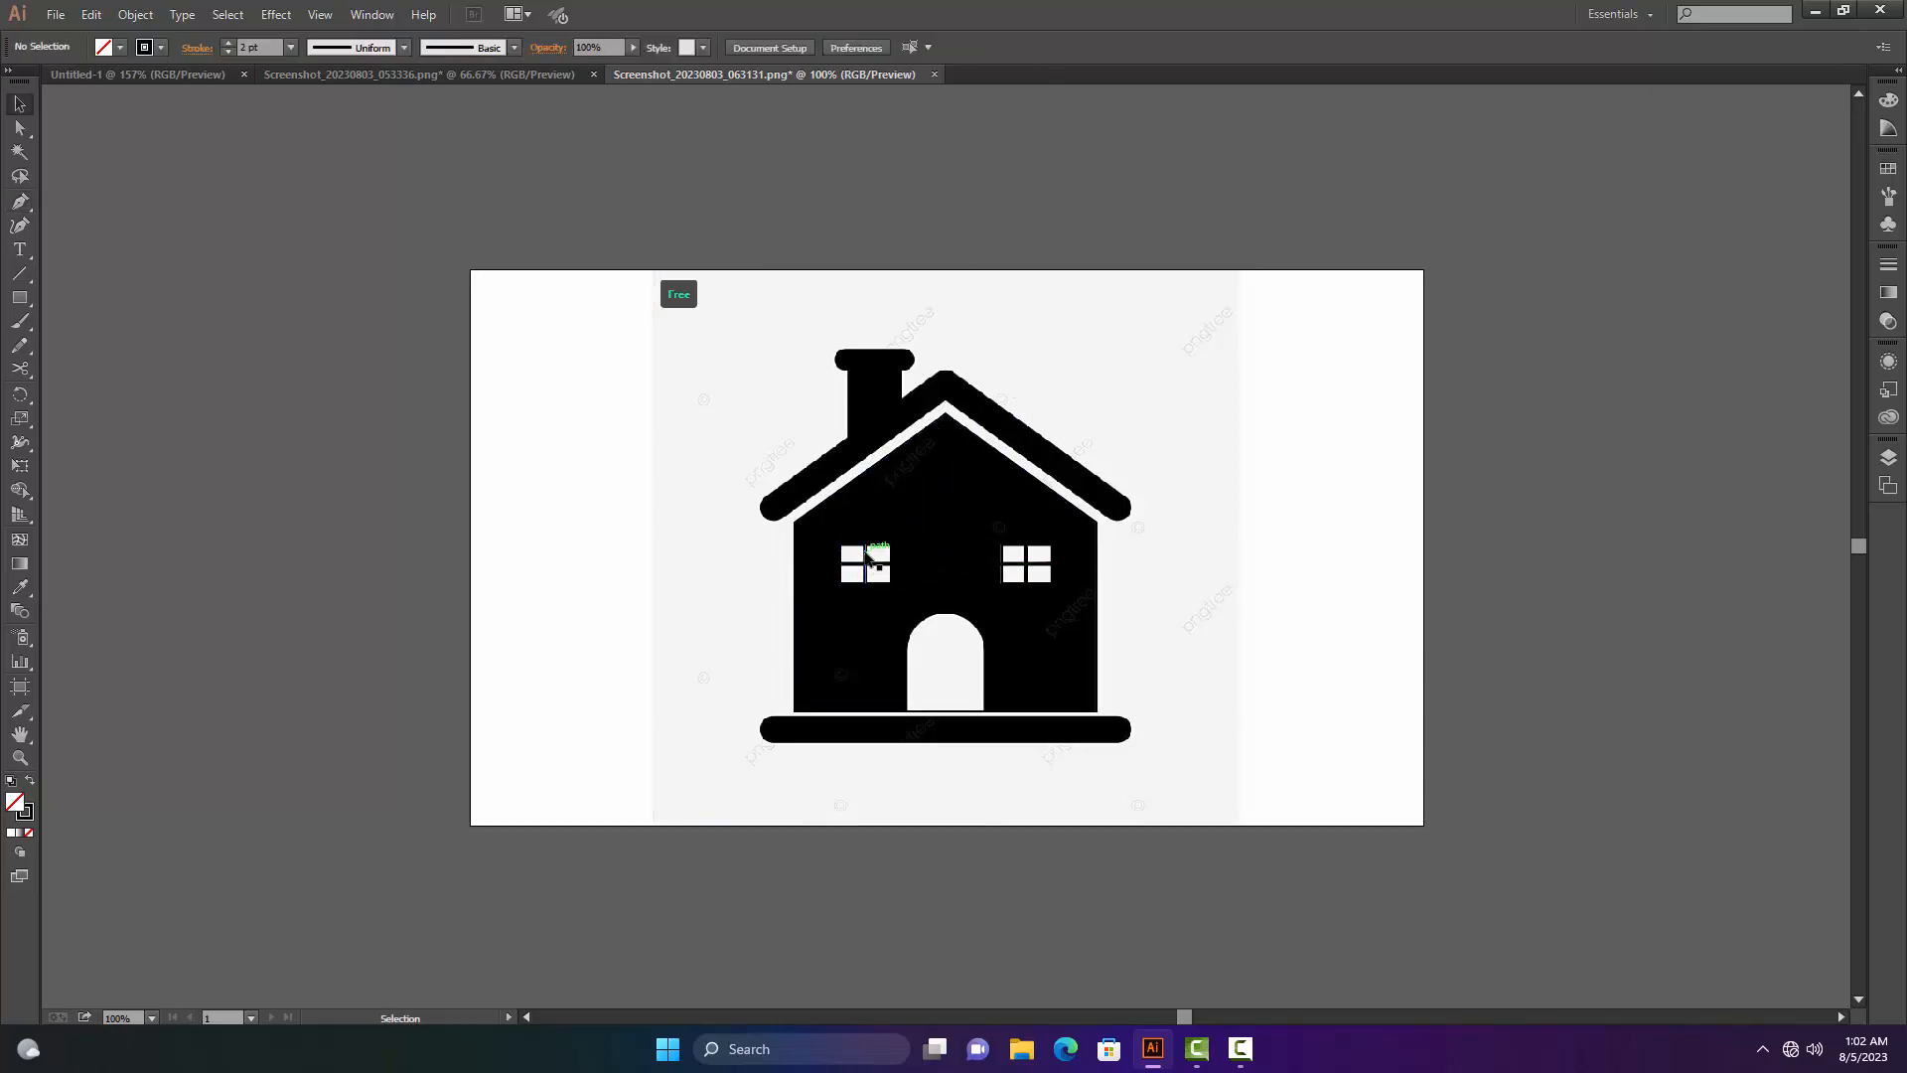
- Trace the arched door as a closed outline about 80 by 98 px with the Pen tool, curving its top
key("z")
left_click(869, 558)
left_click_drag(1061, 590, 922, 600)
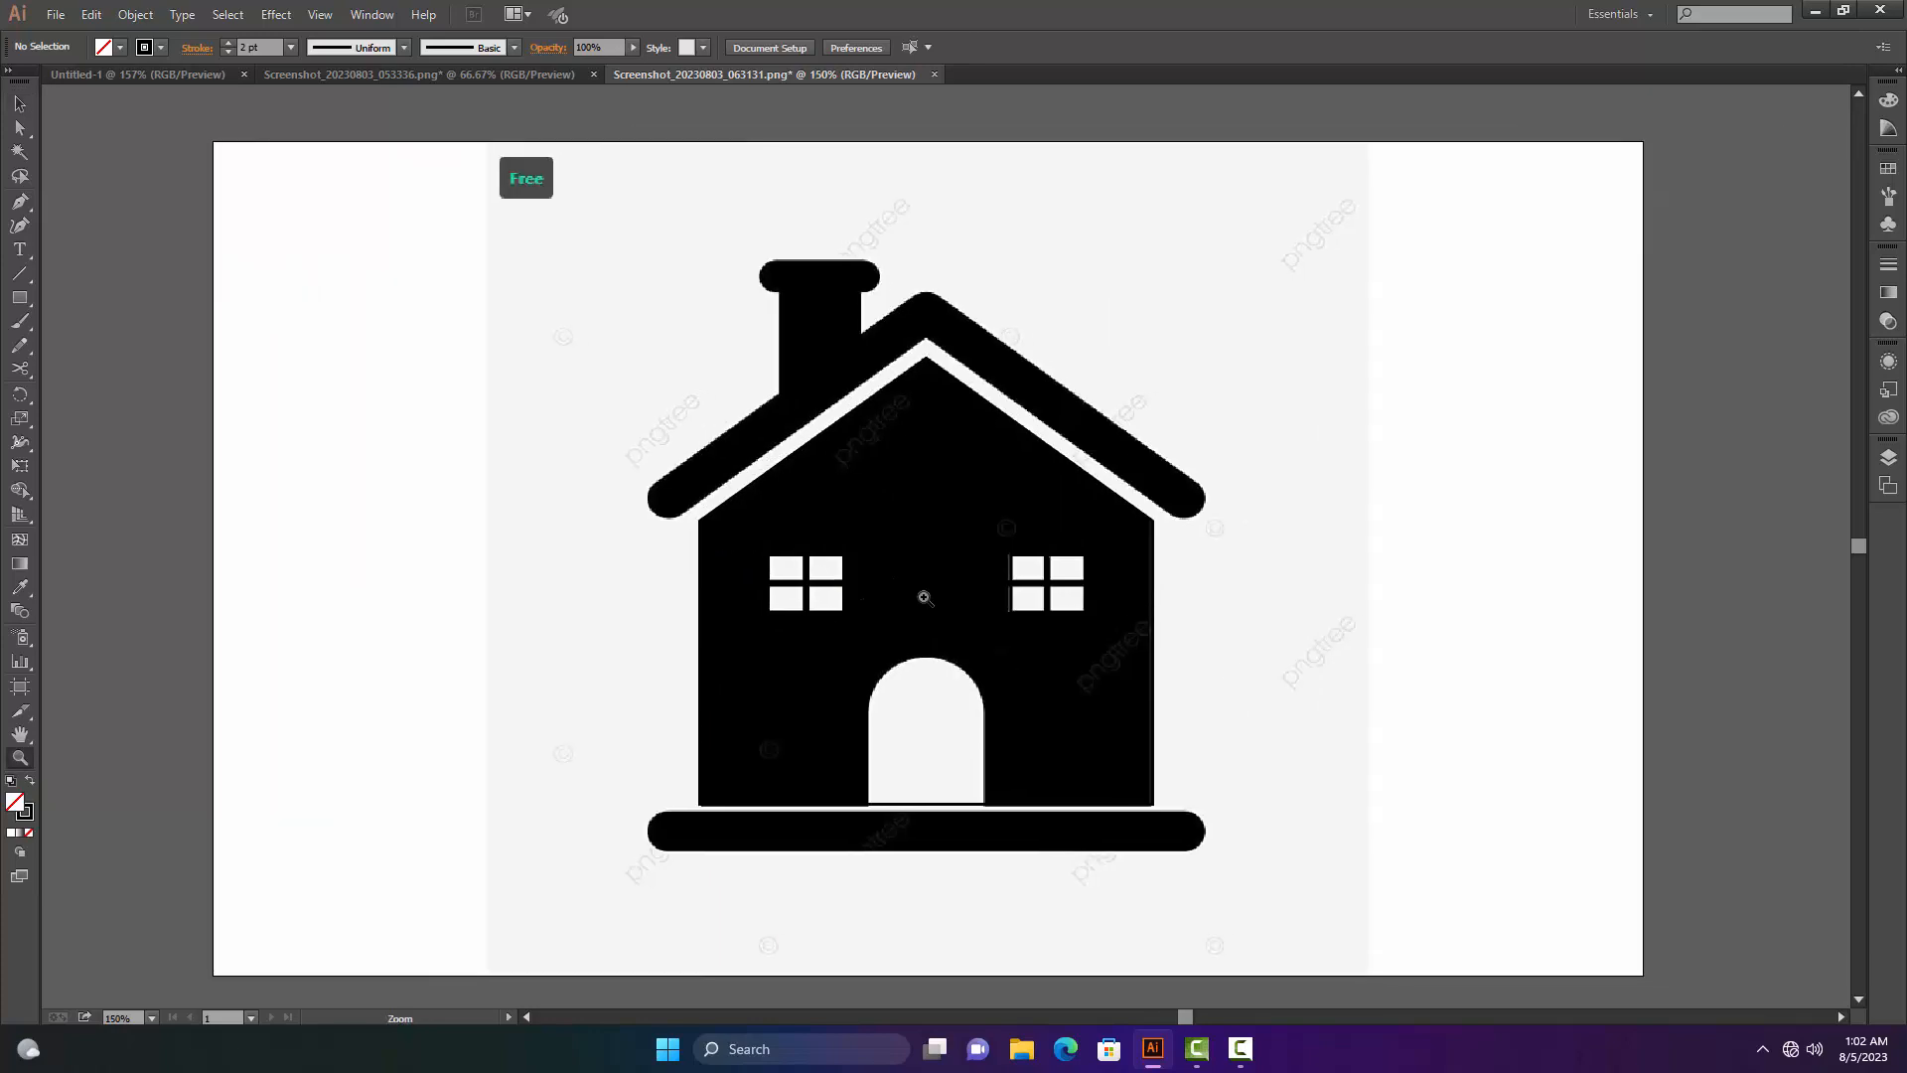
key("p")
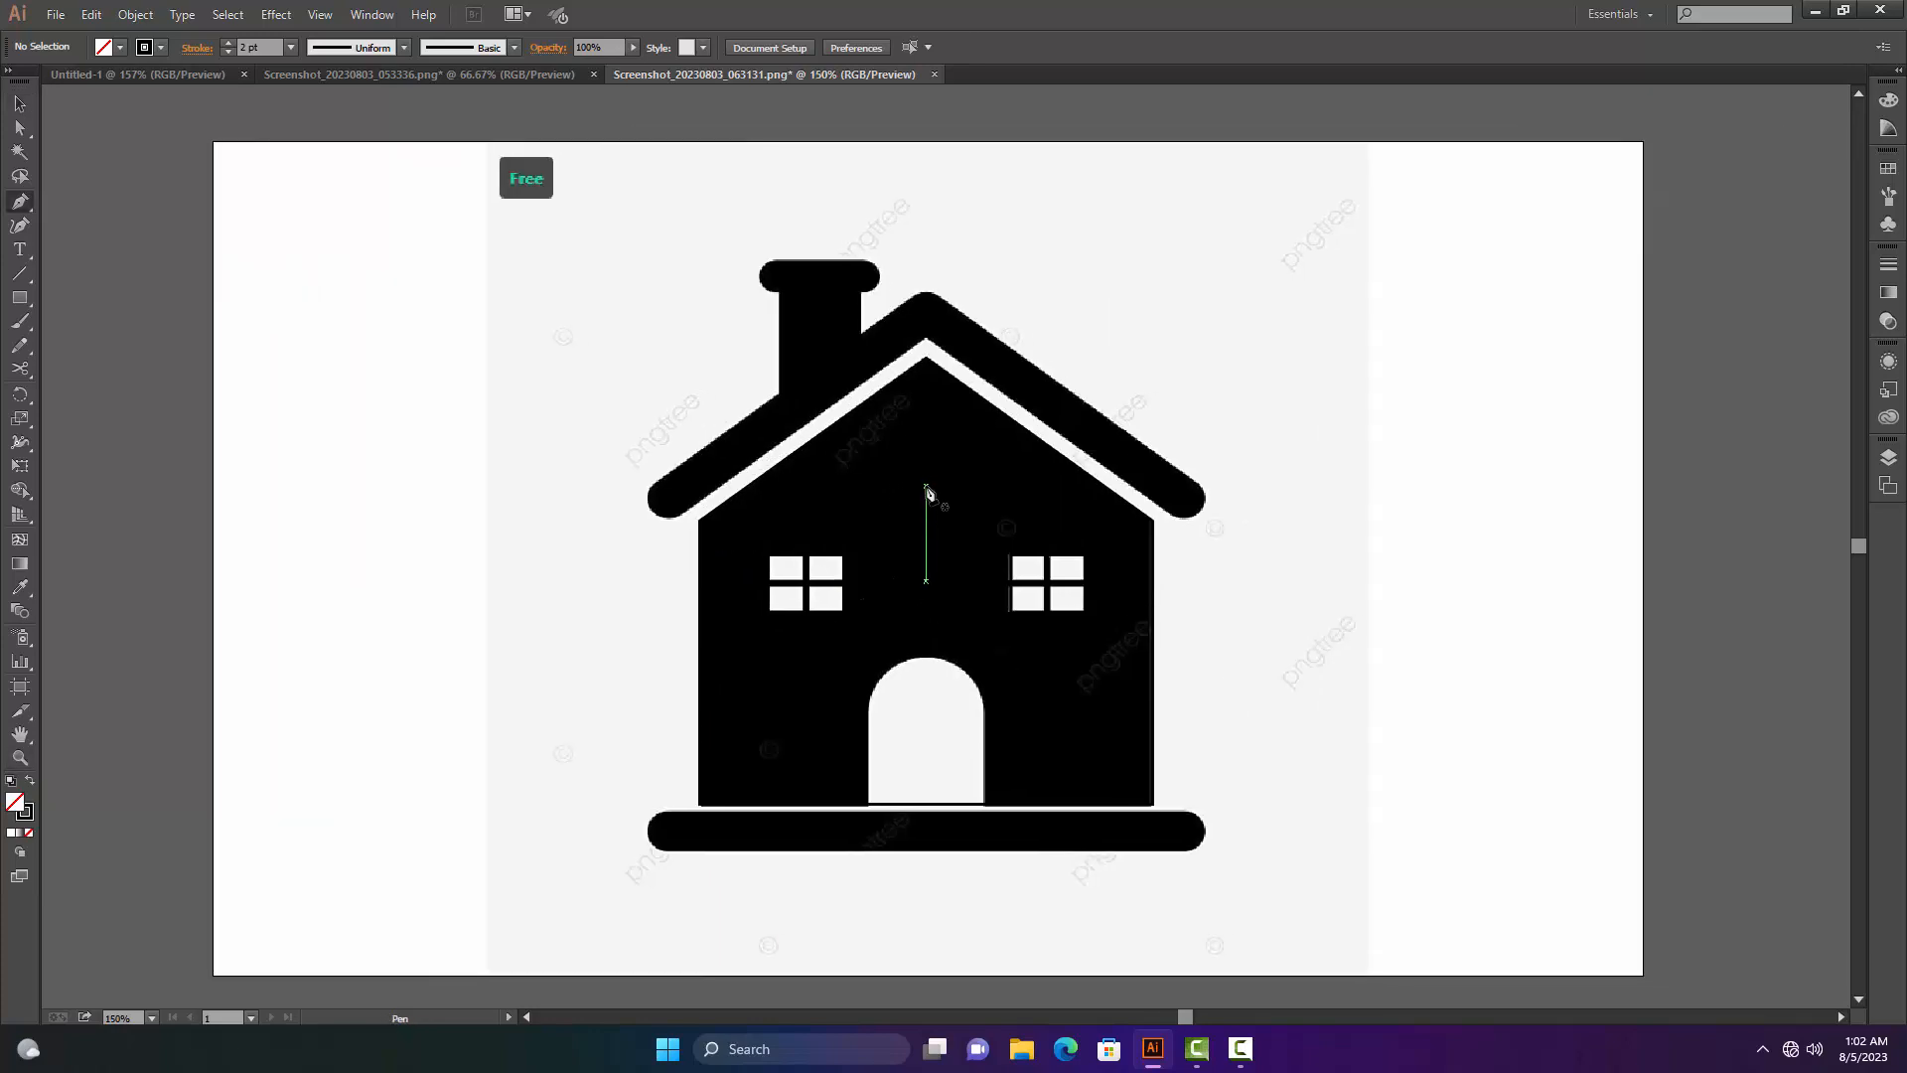
left_click(868, 804)
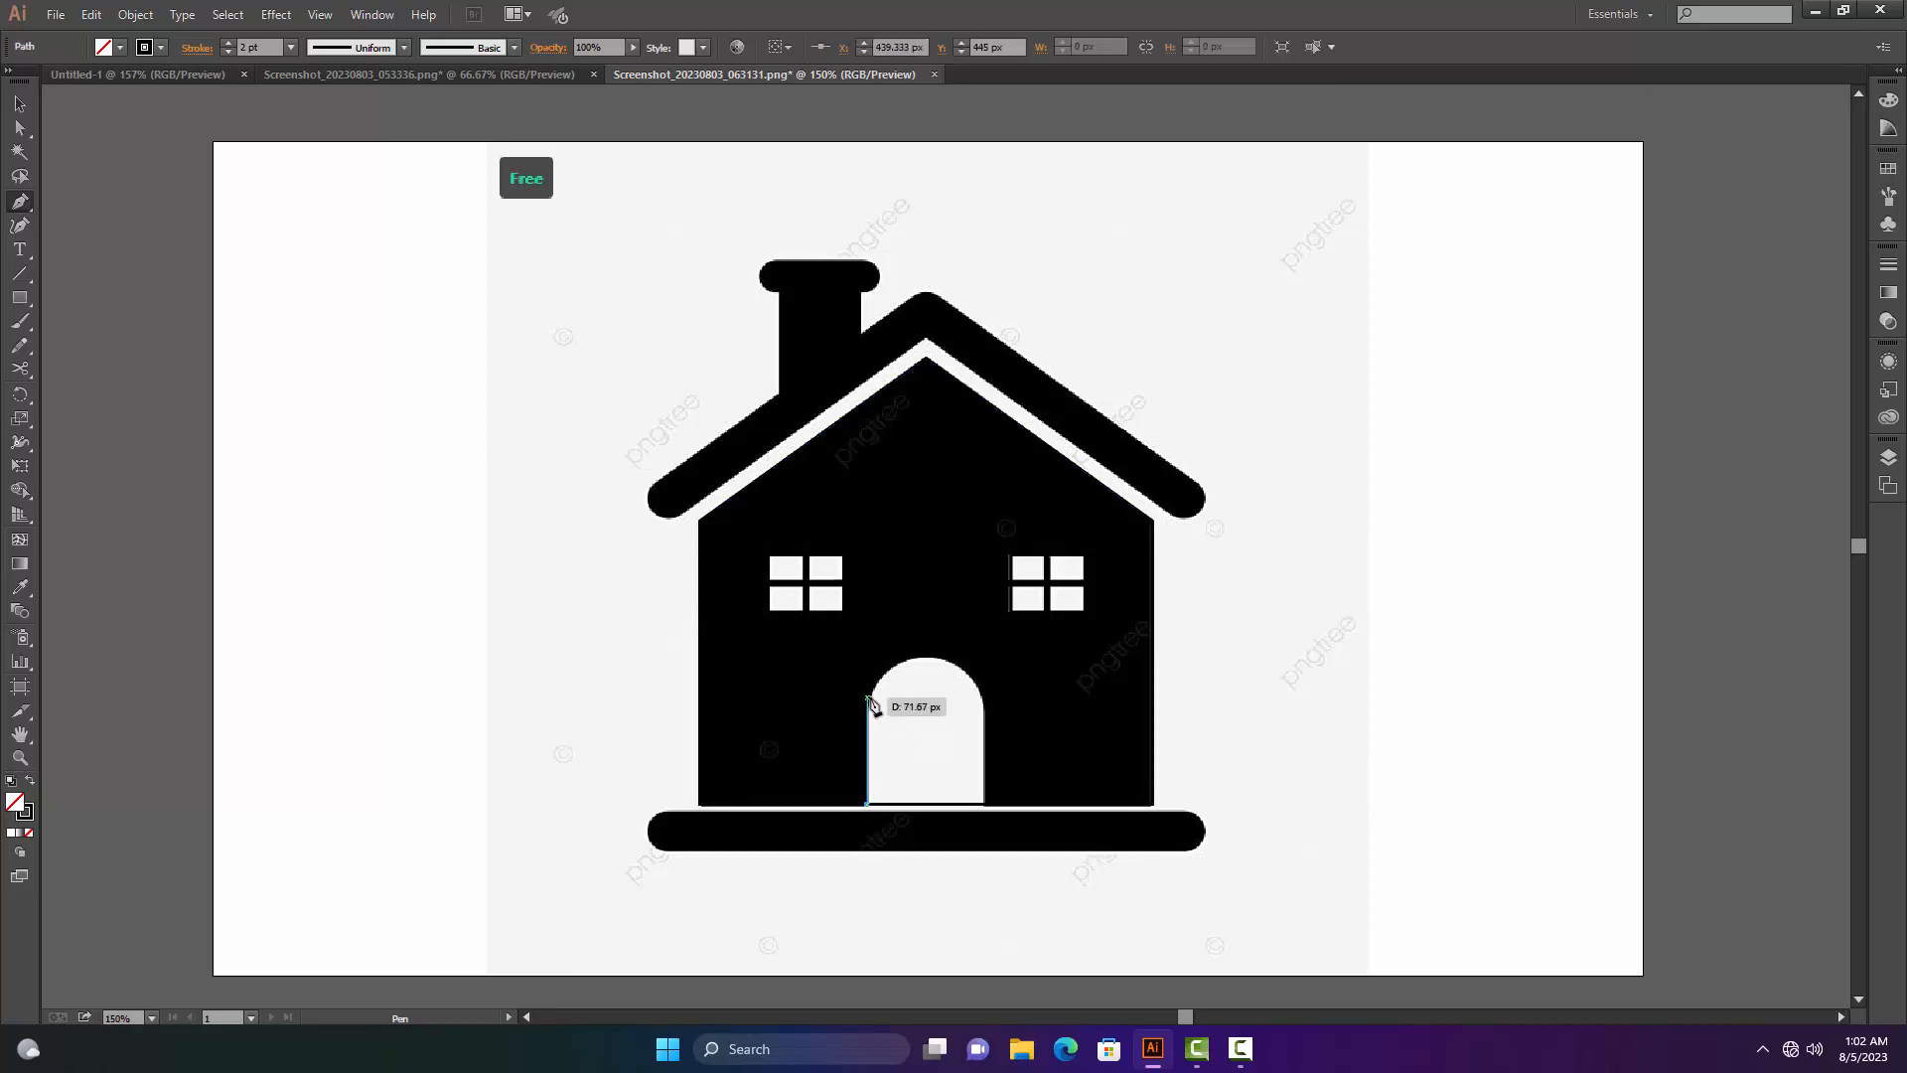
left_click(869, 698)
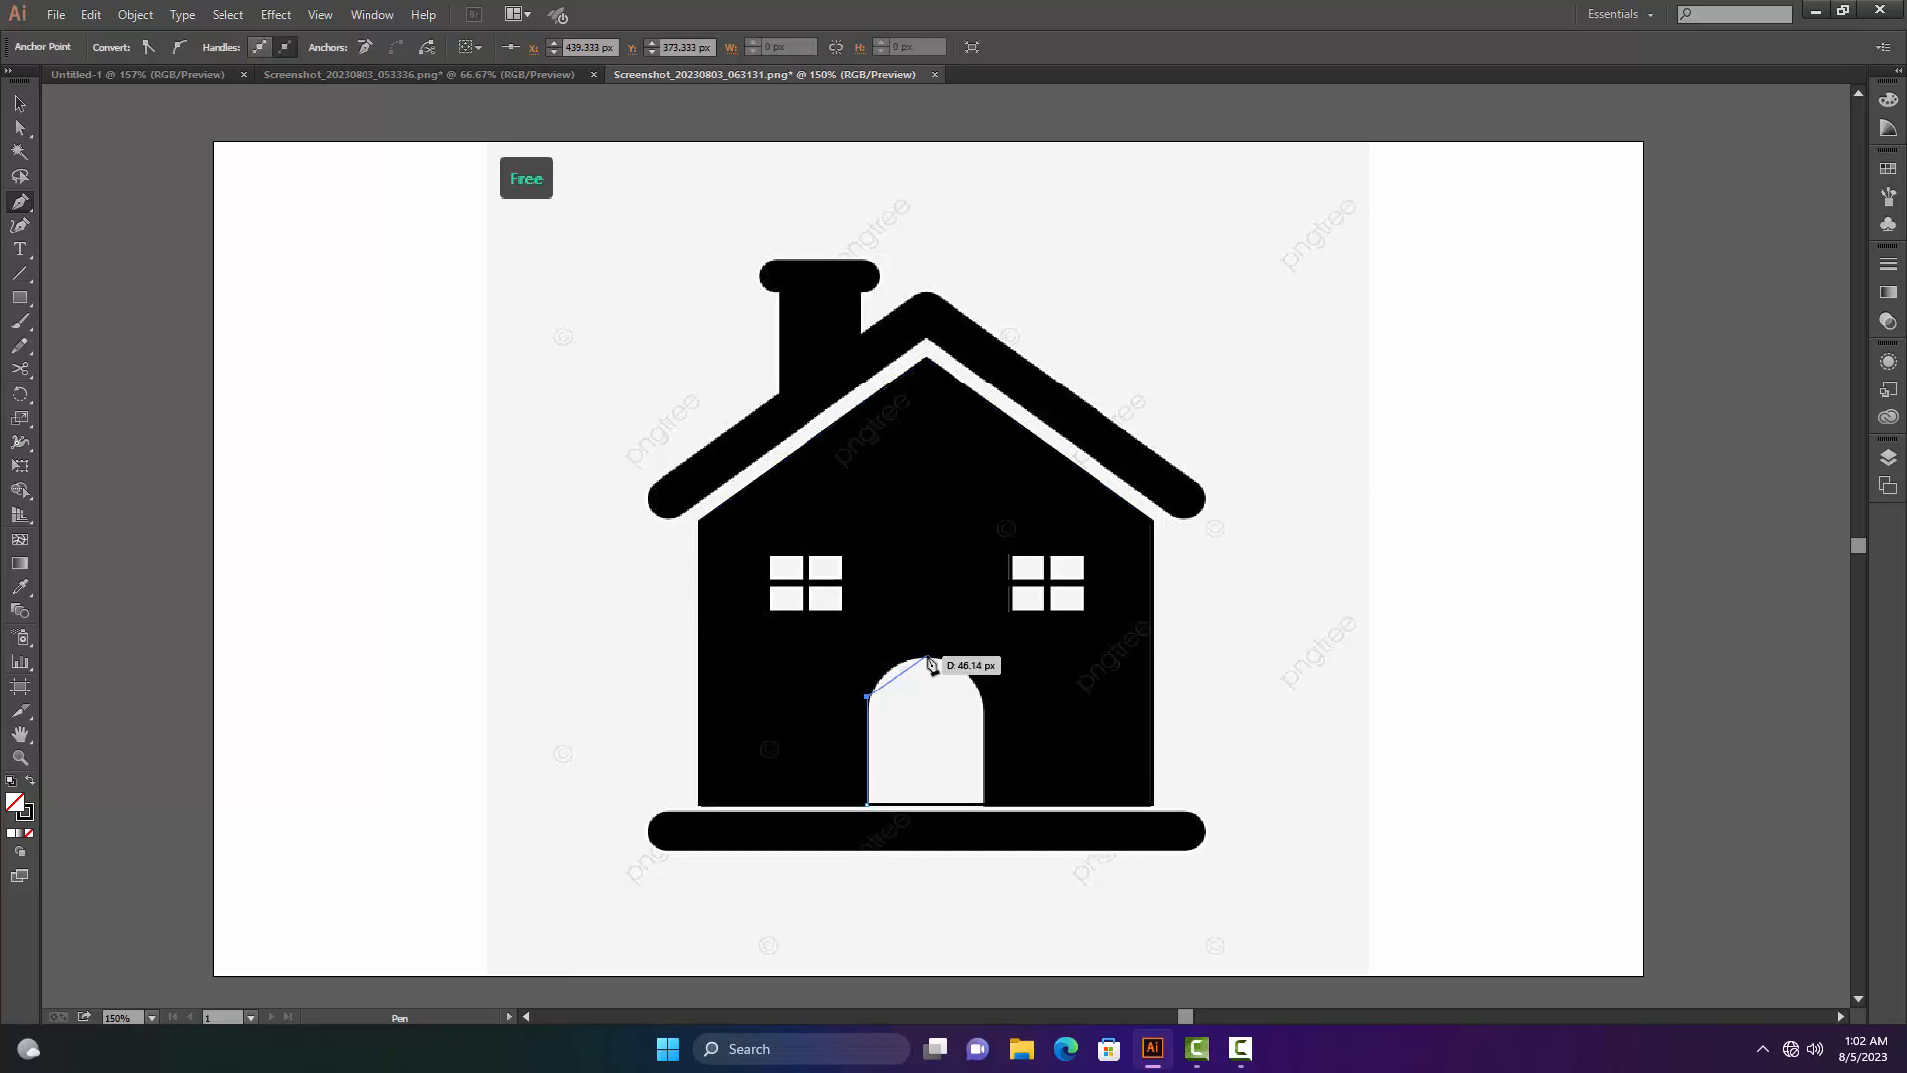
left_click(929, 658)
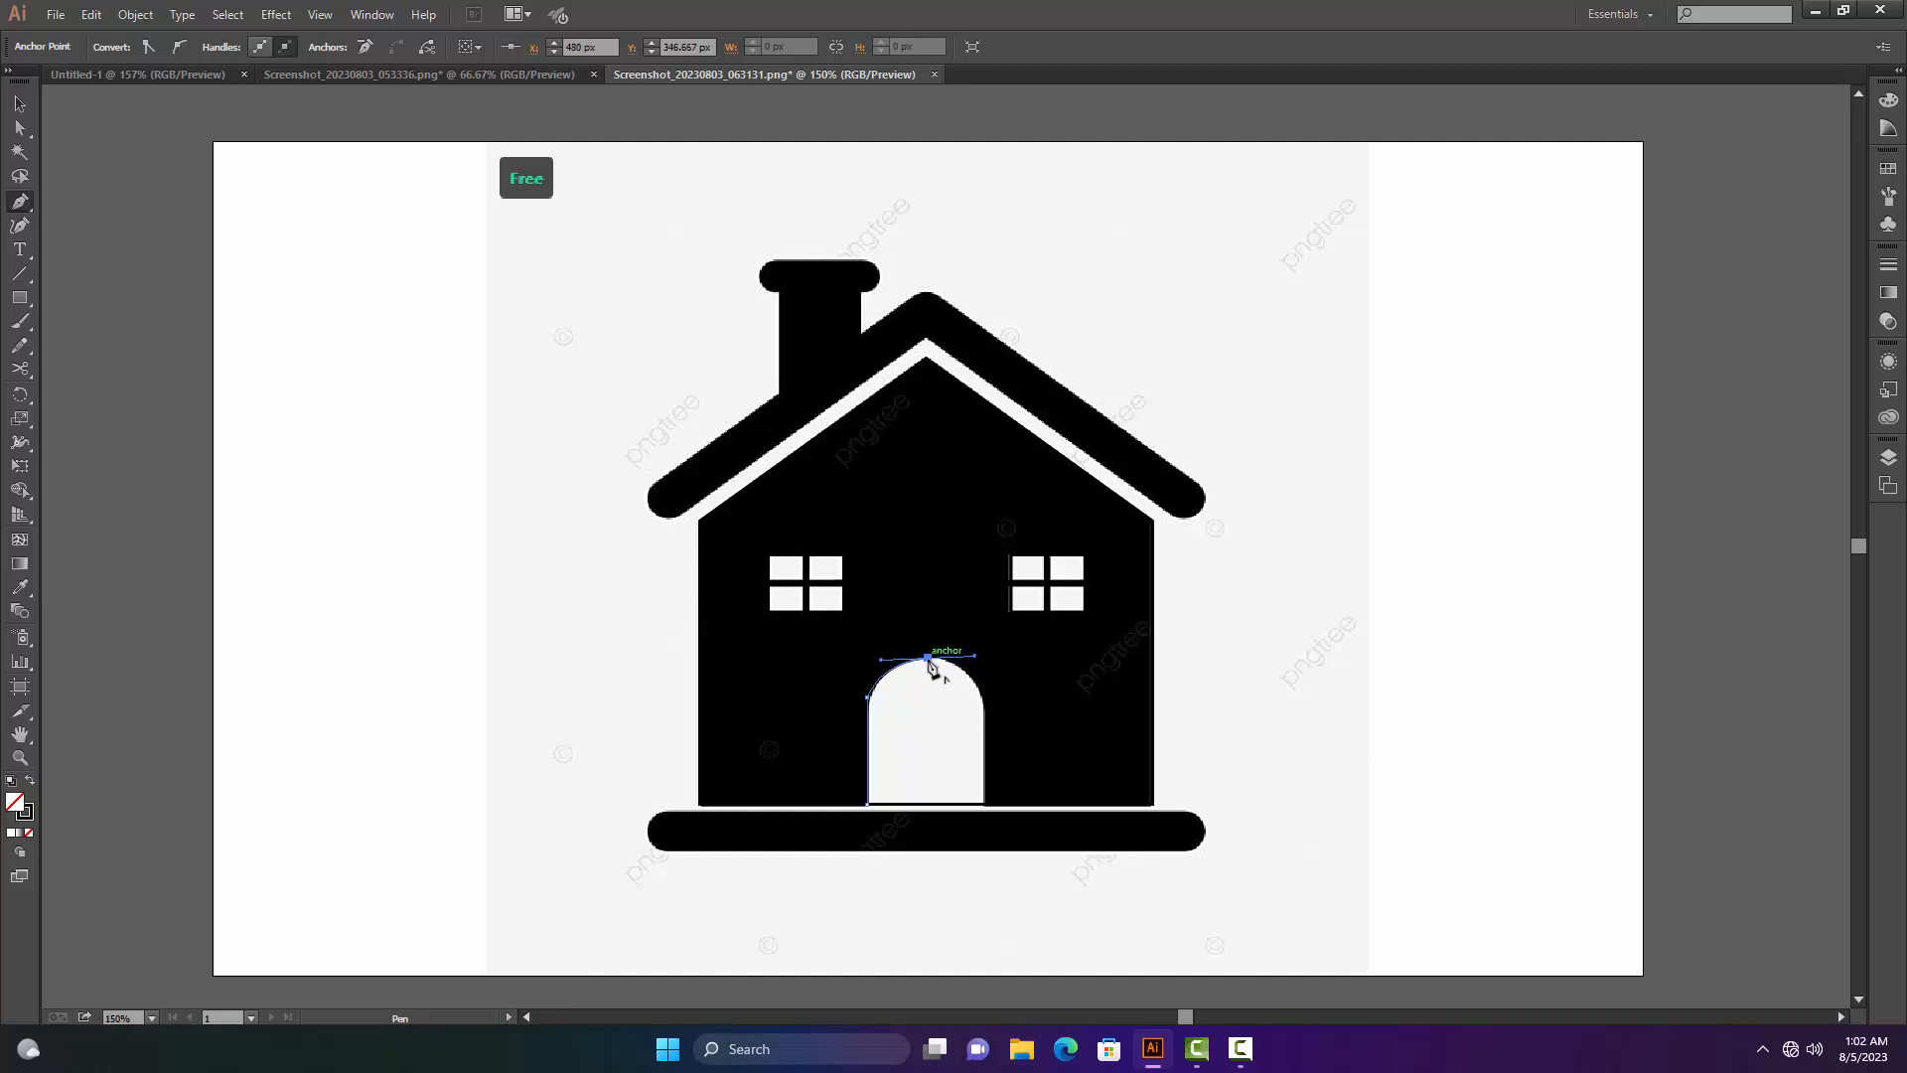
left_click_drag(956, 665, 987, 769)
left_click(984, 803)
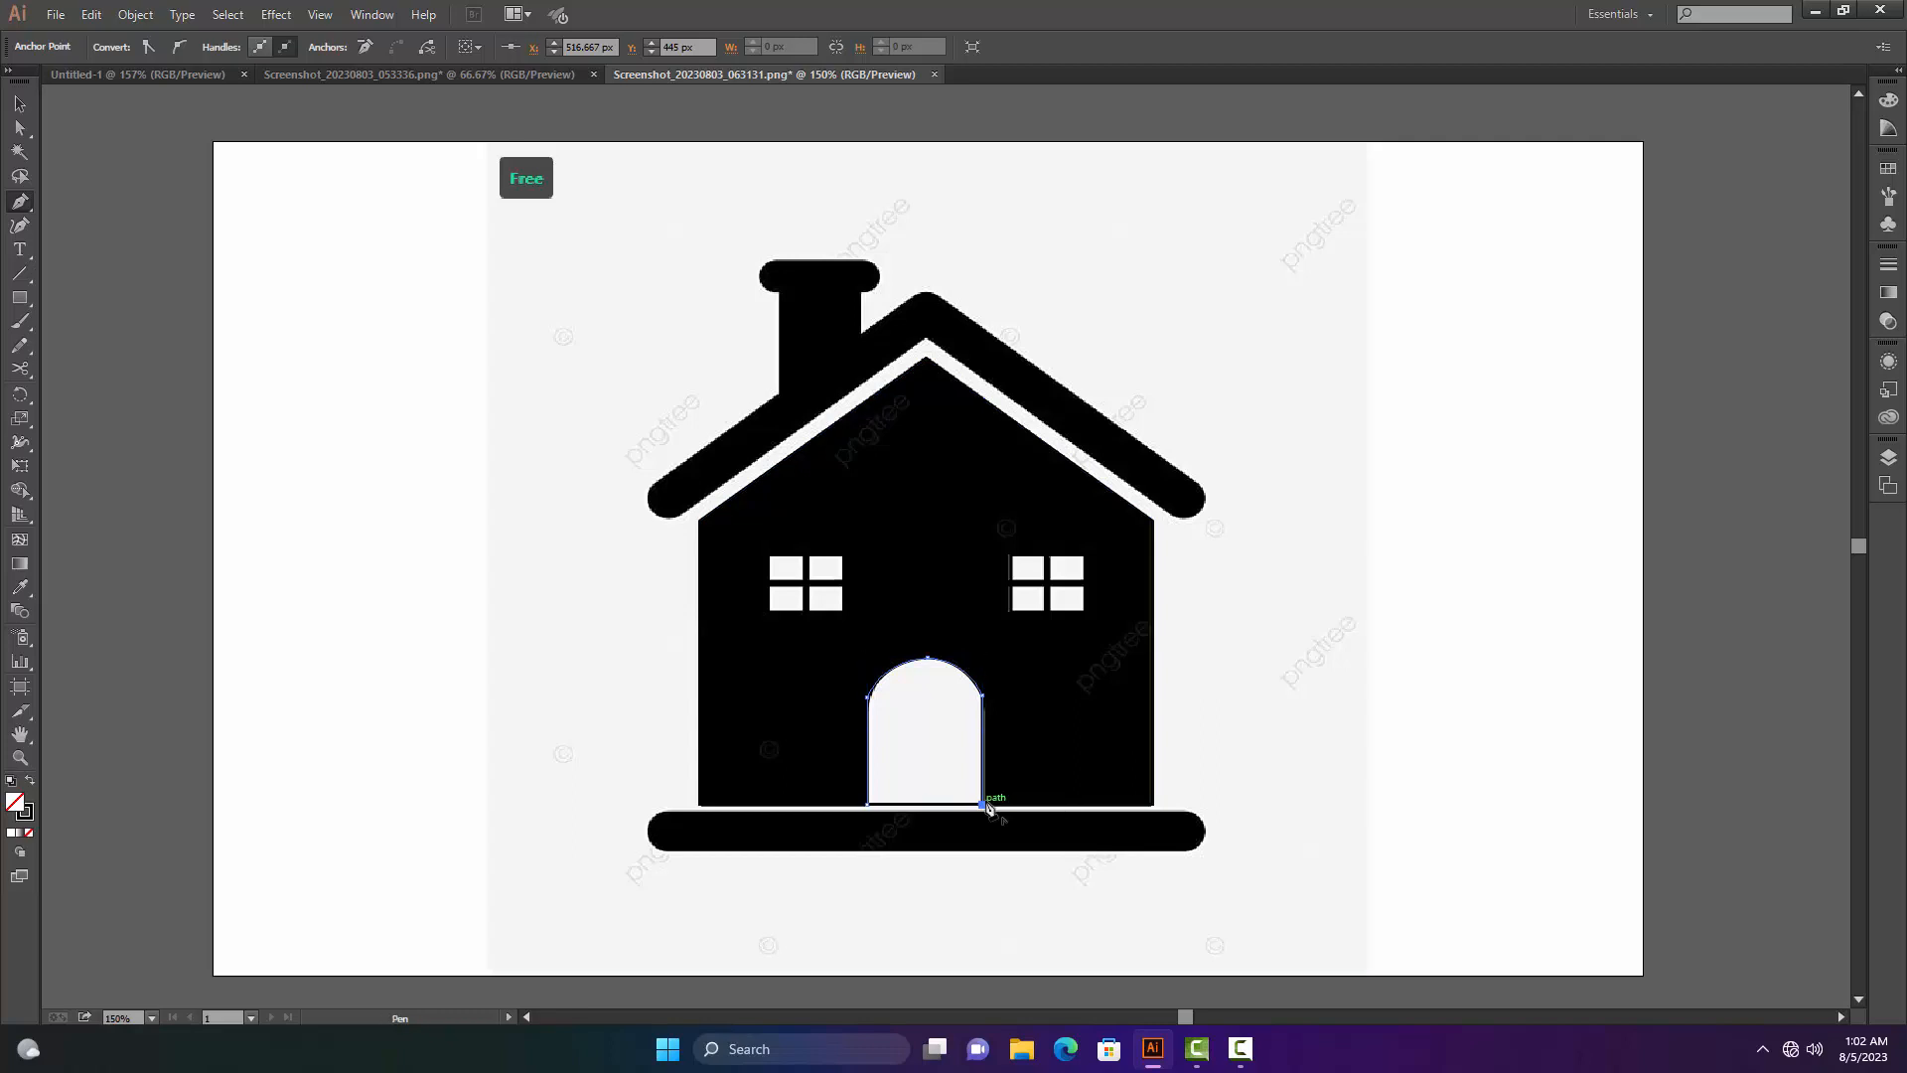
left_click_drag(987, 805, 874, 803)
key("v")
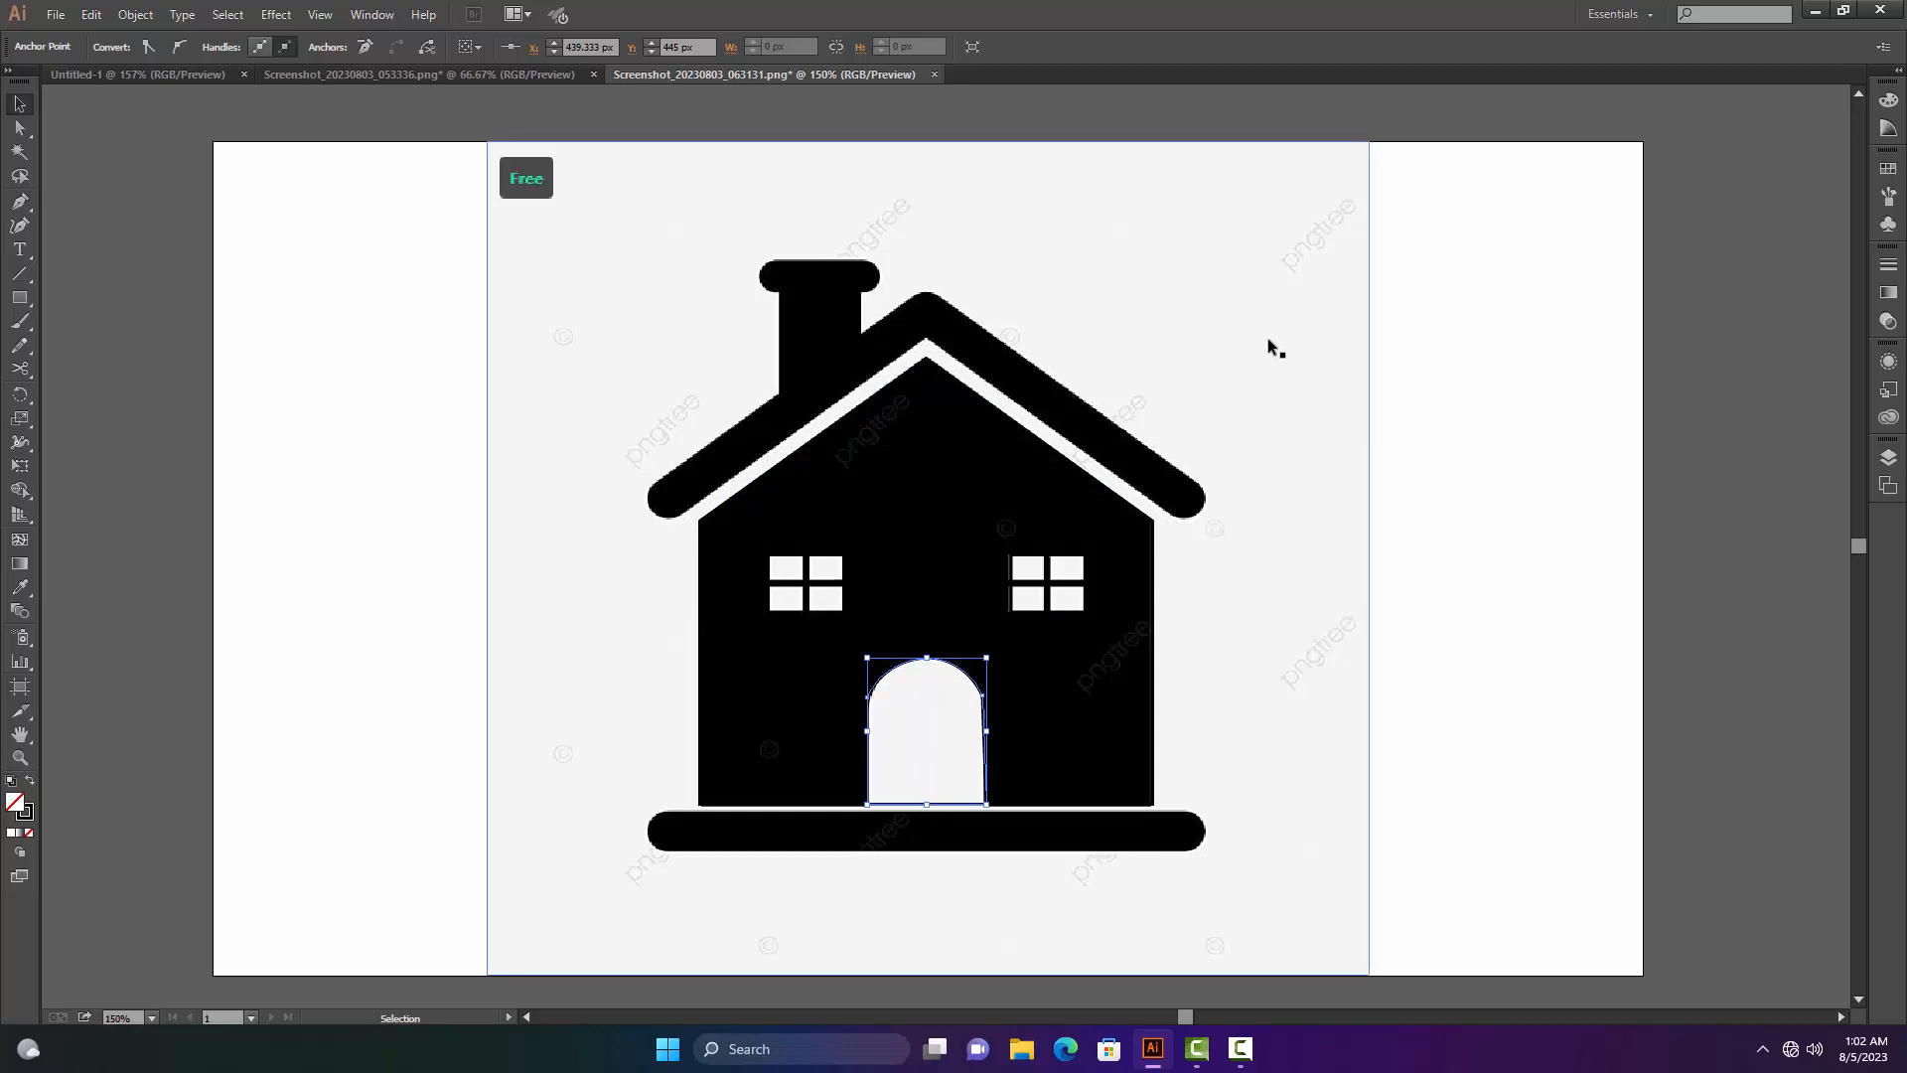
- Start a Pen path at the roof's lower right end and trace it over the right slope and peak to the chimney
key("p")
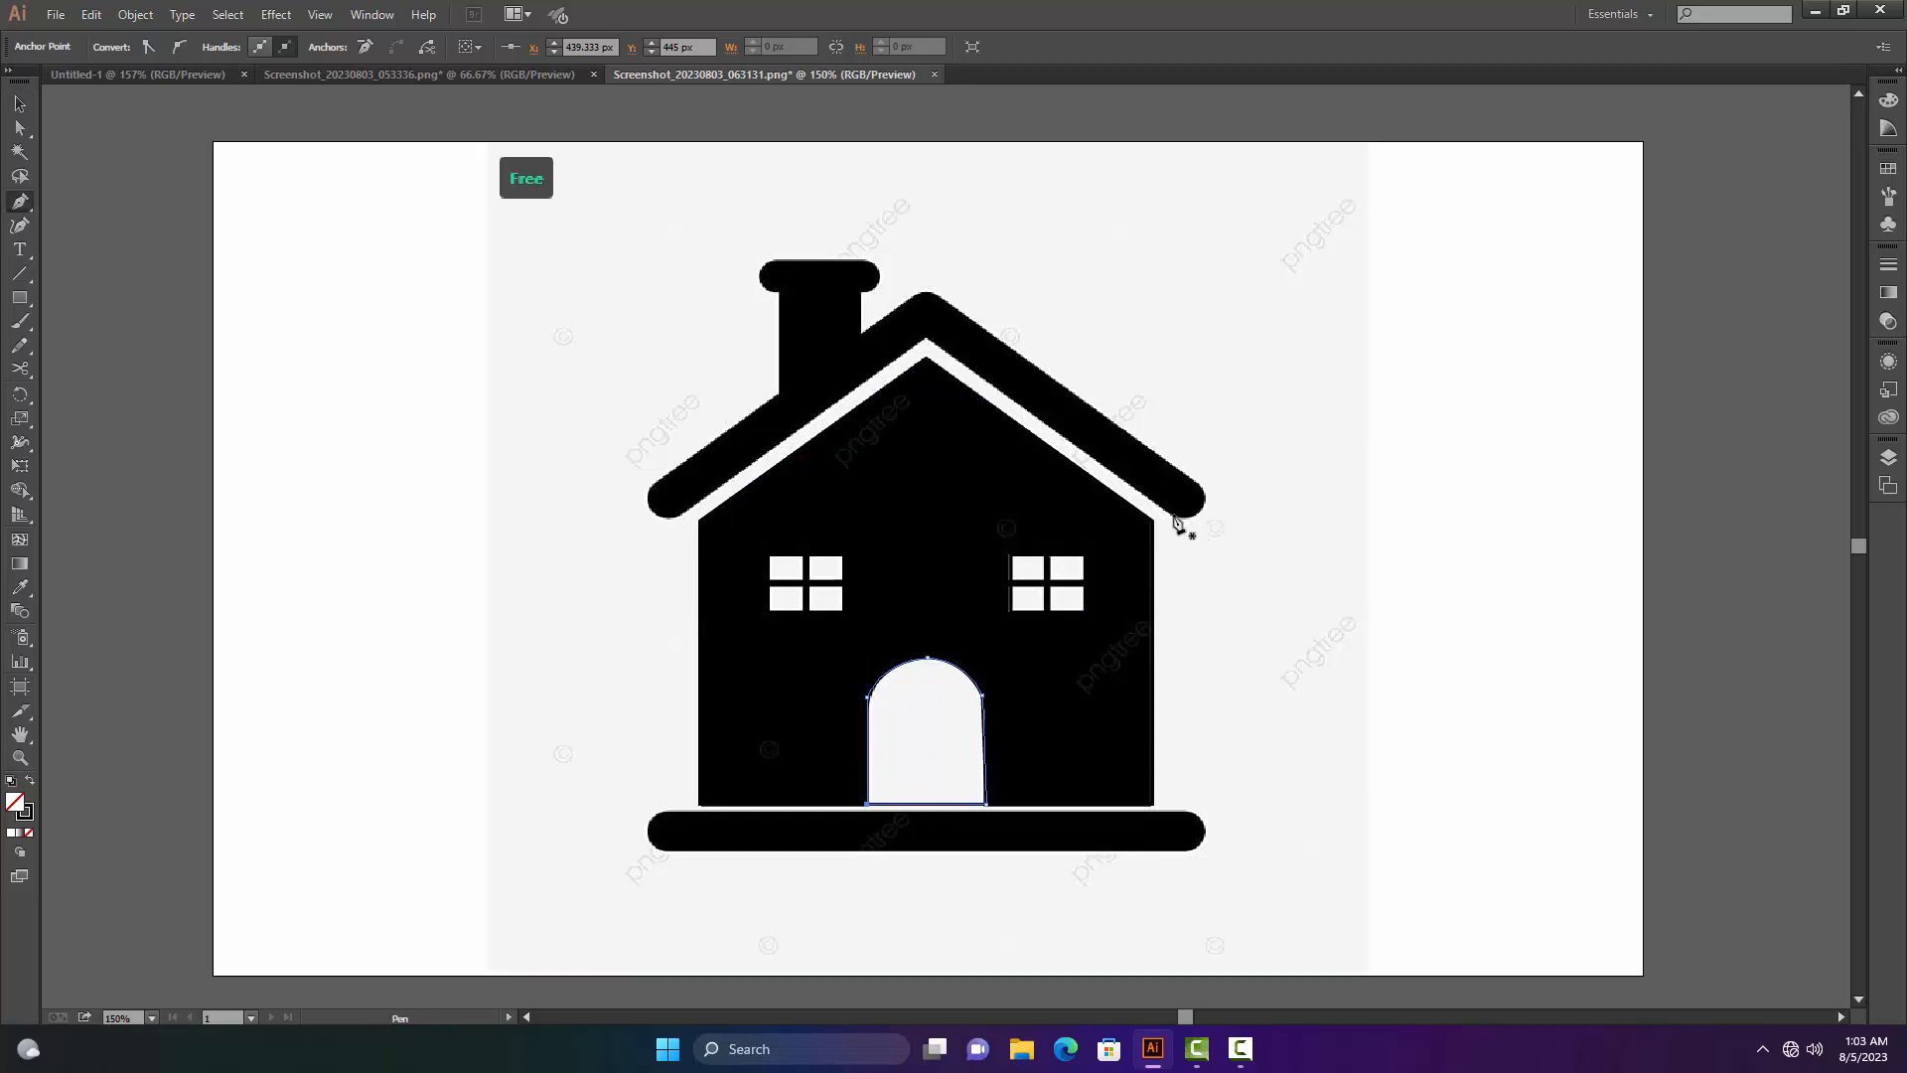
left_click(1175, 516)
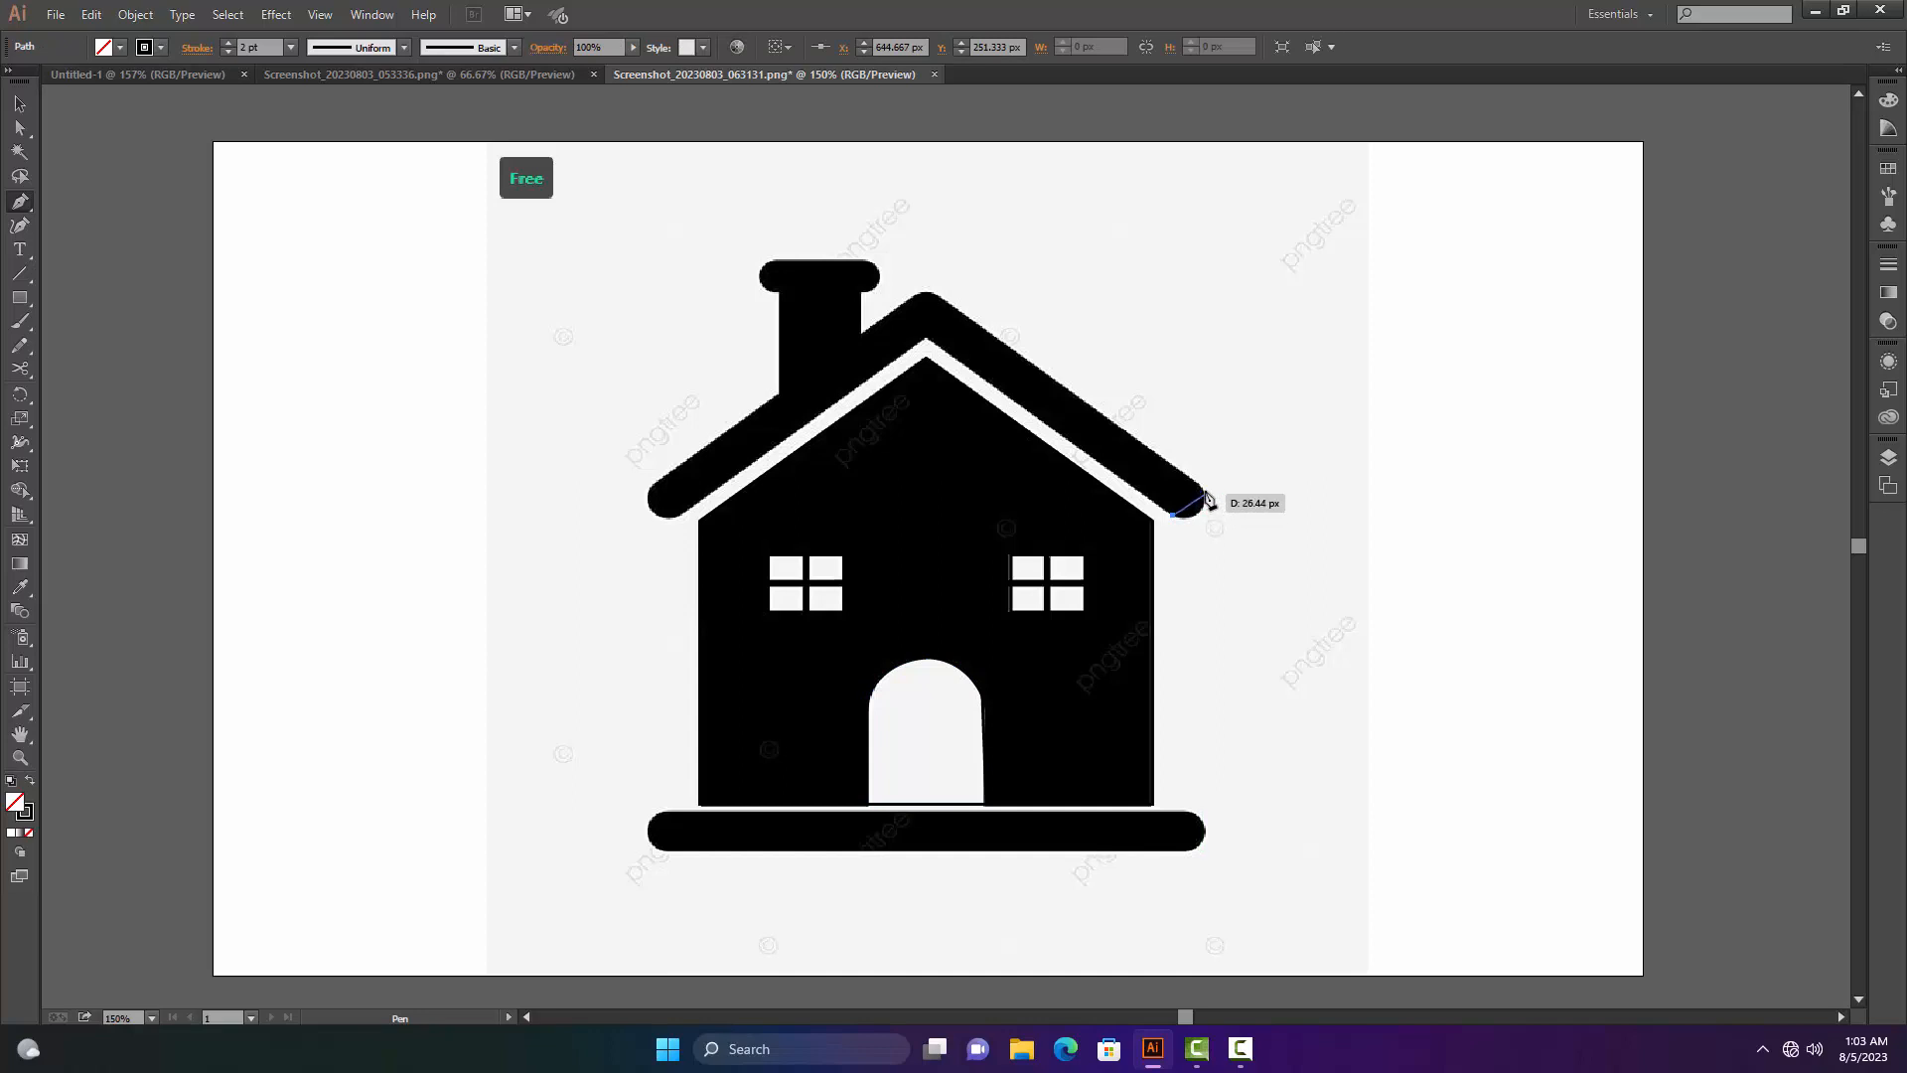
left_click(1200, 485)
left_click_drag(1191, 485, 836, 231)
key("ctrl+z")
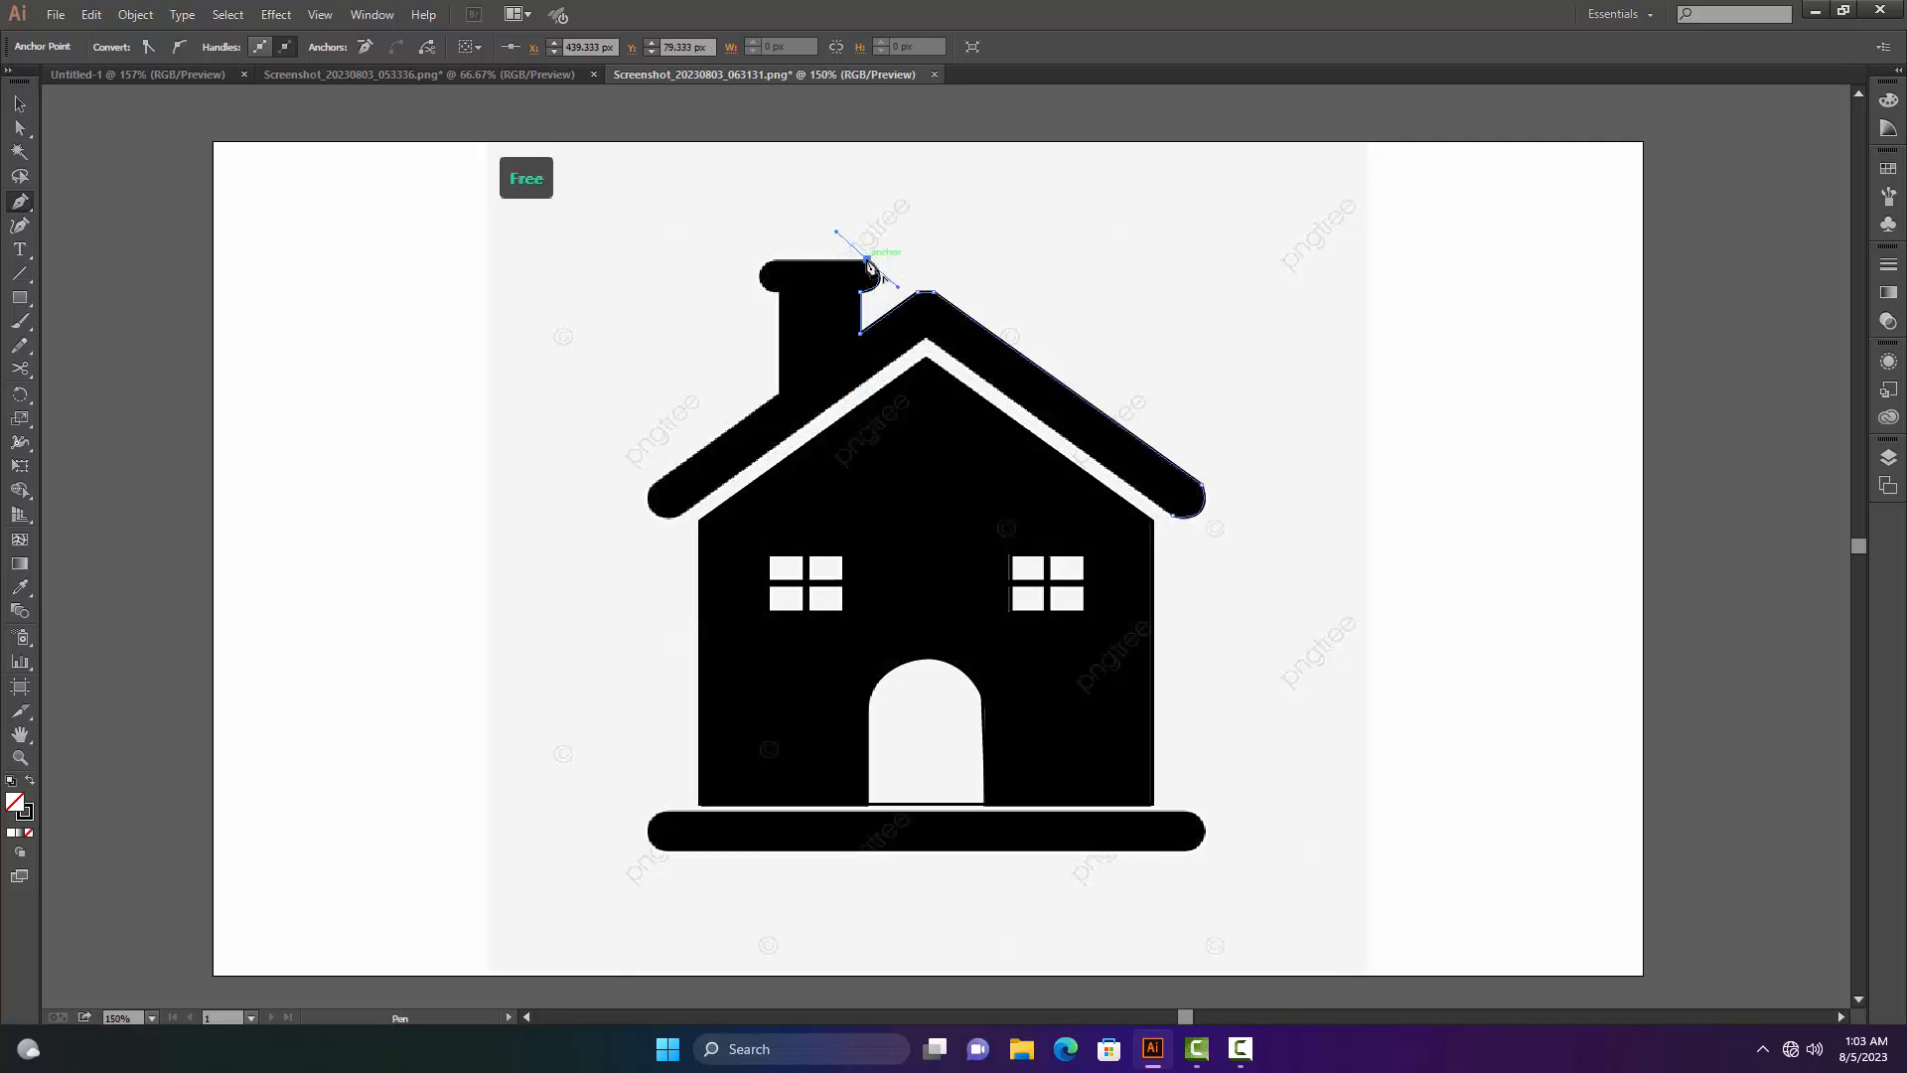
- Continue the roof path around the chimney's rounded cap and down its left side to the roof slope
left_click(867, 260)
left_click(775, 260)
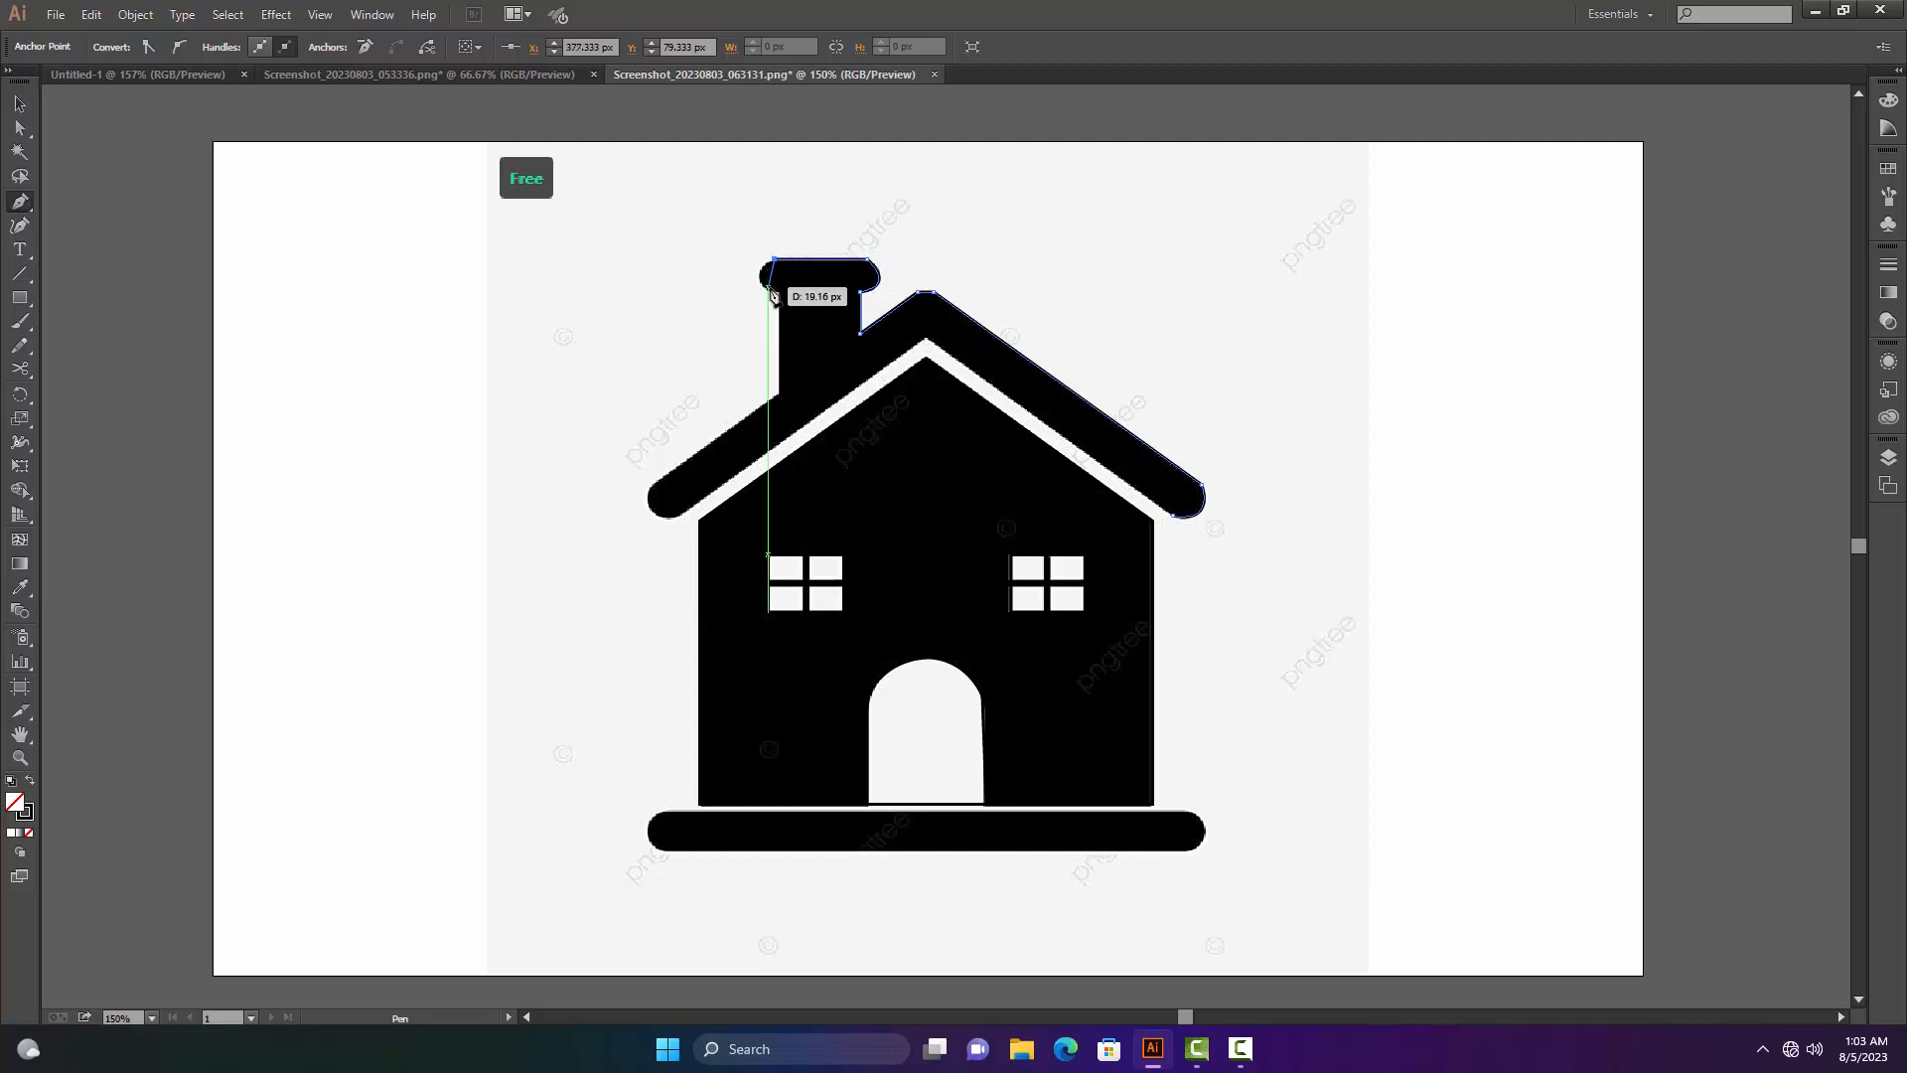
left_click_drag(775, 294, 812, 321)
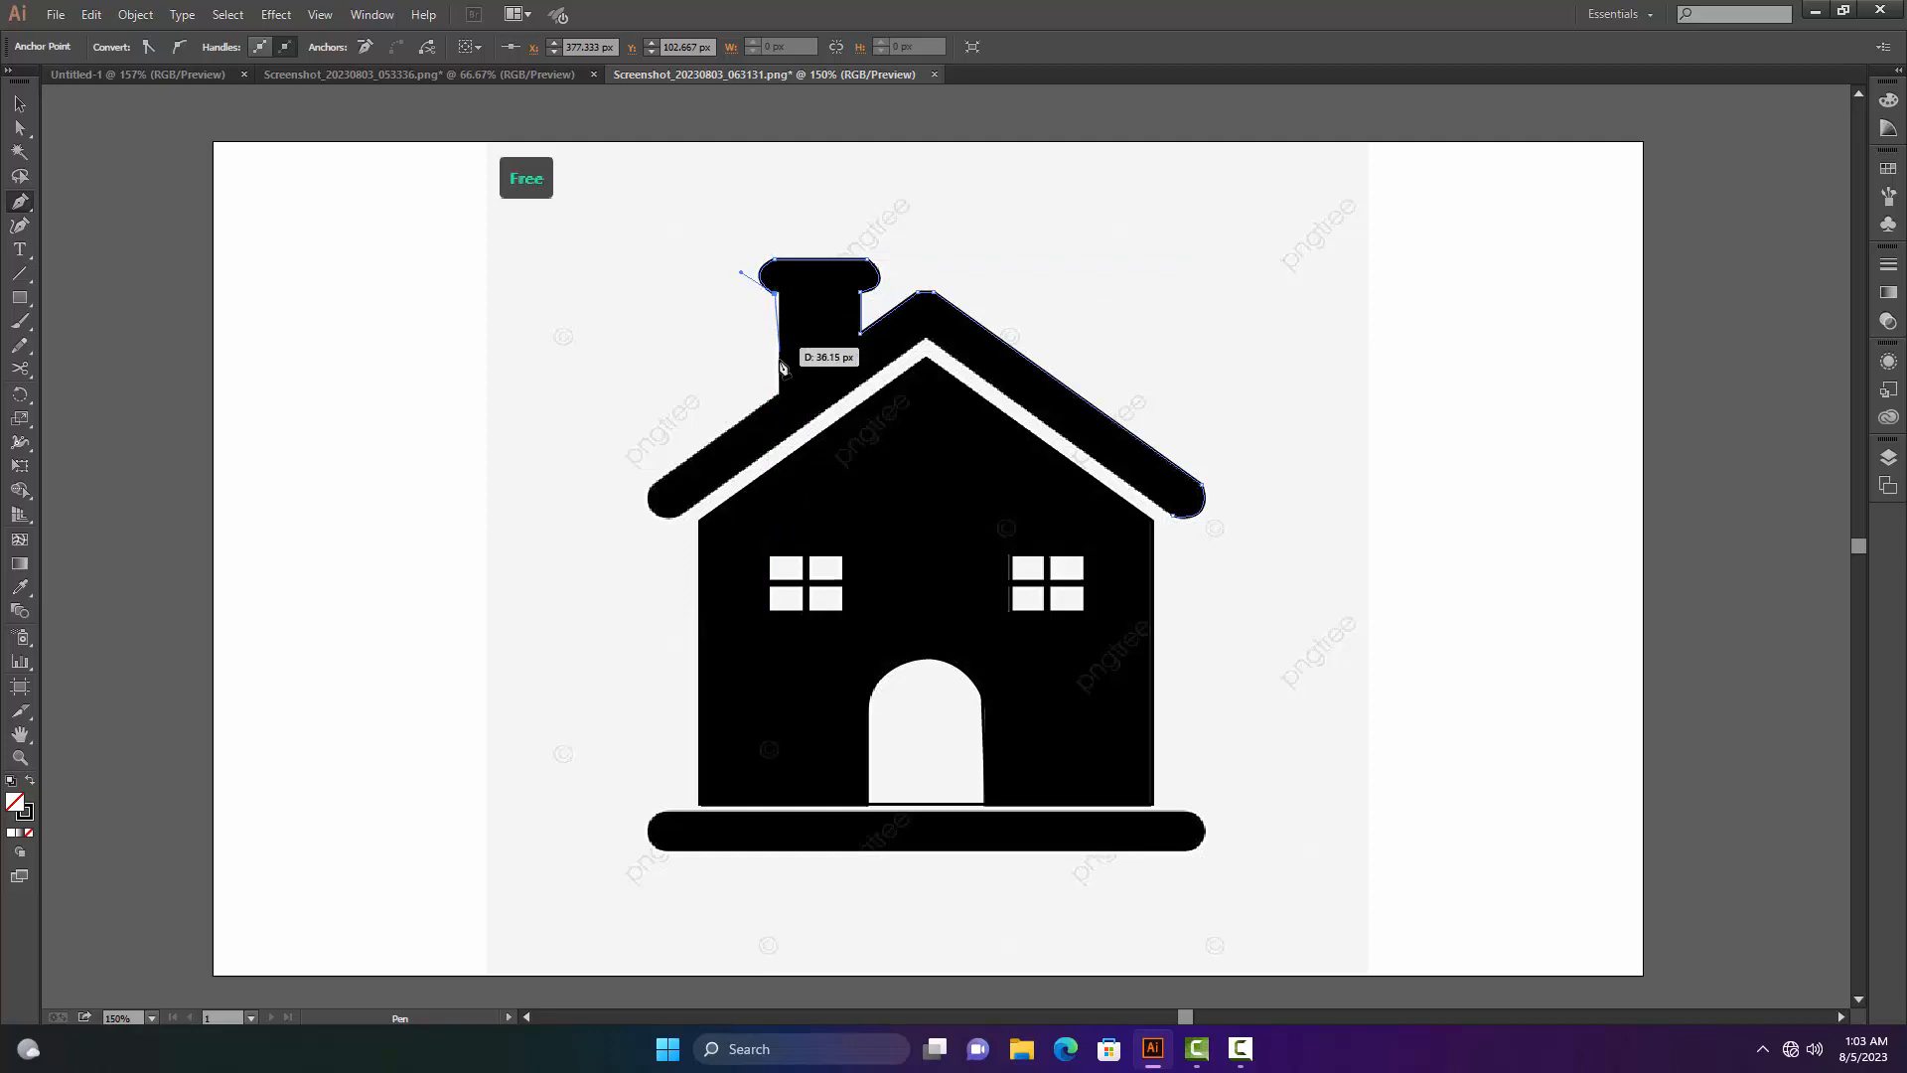
key("ctrl+z")
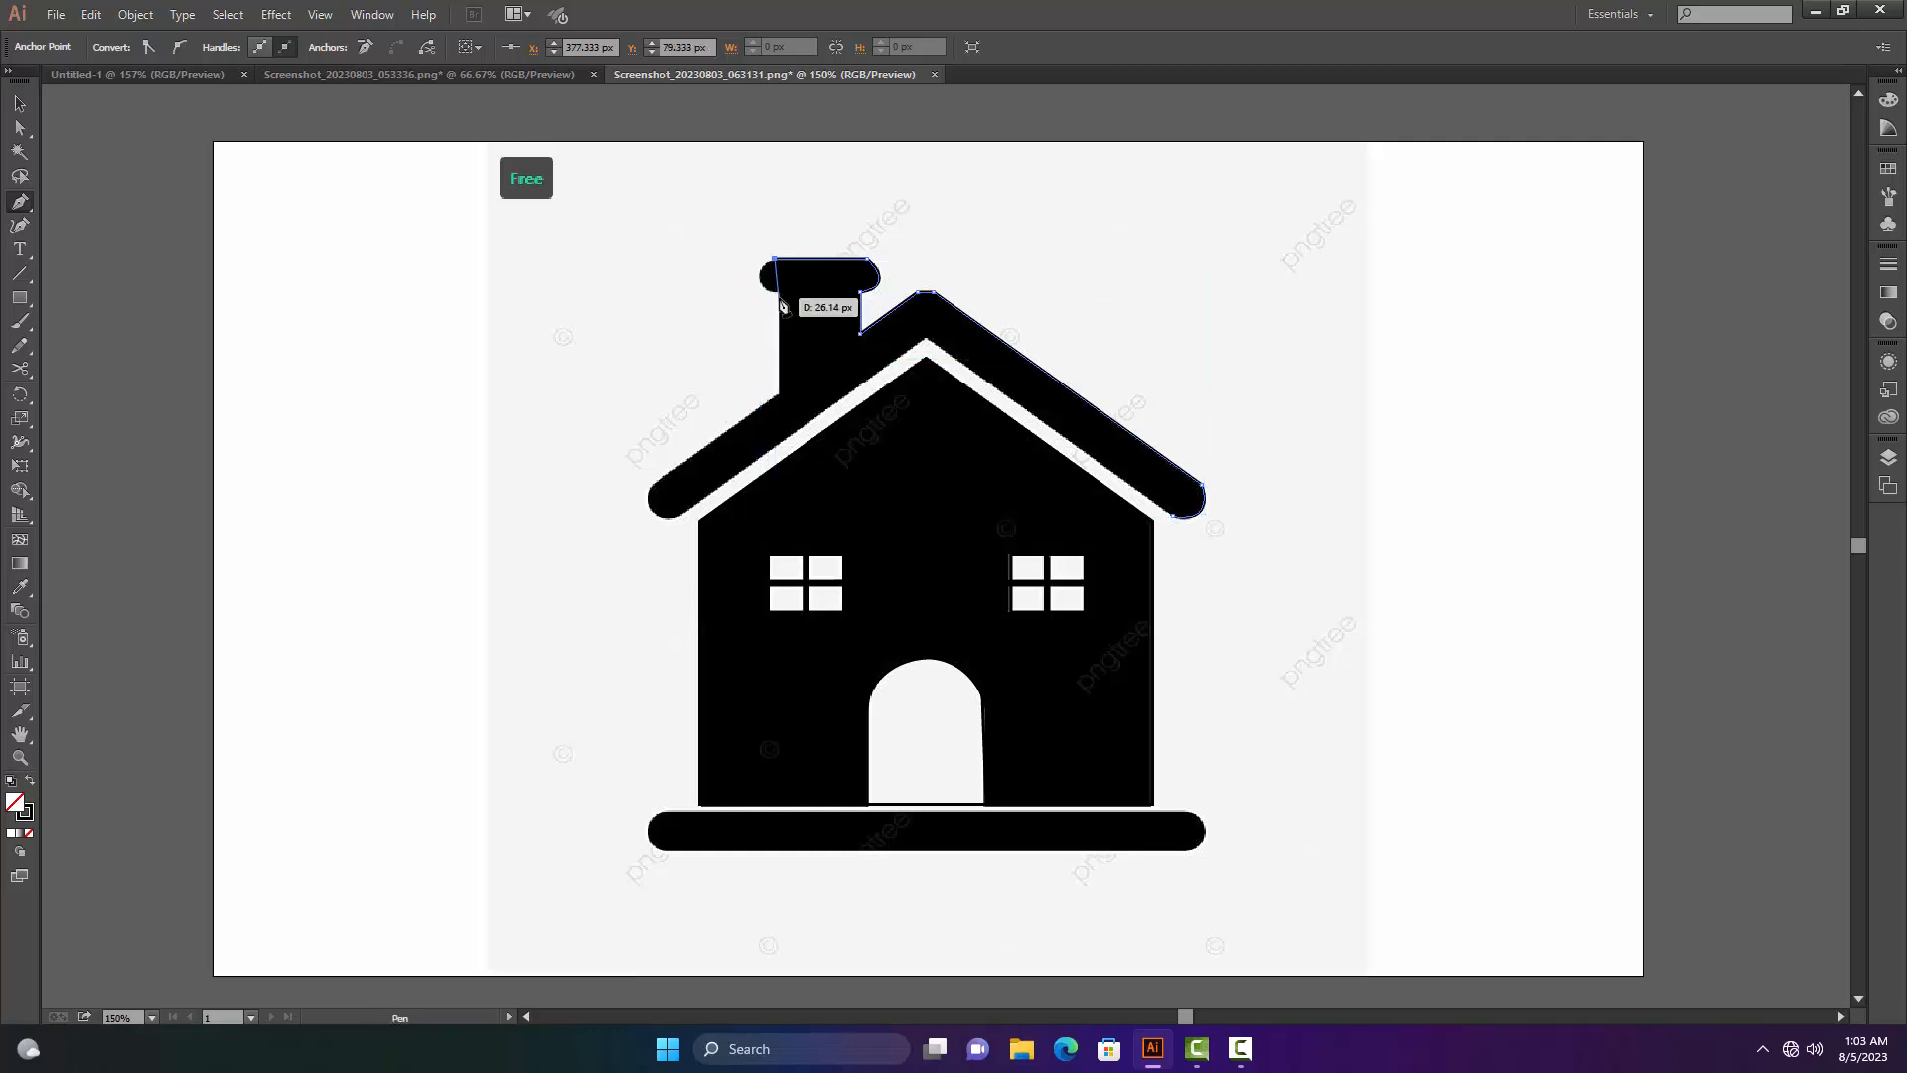
left_click_drag(778, 295, 818, 310)
left_click(779, 293)
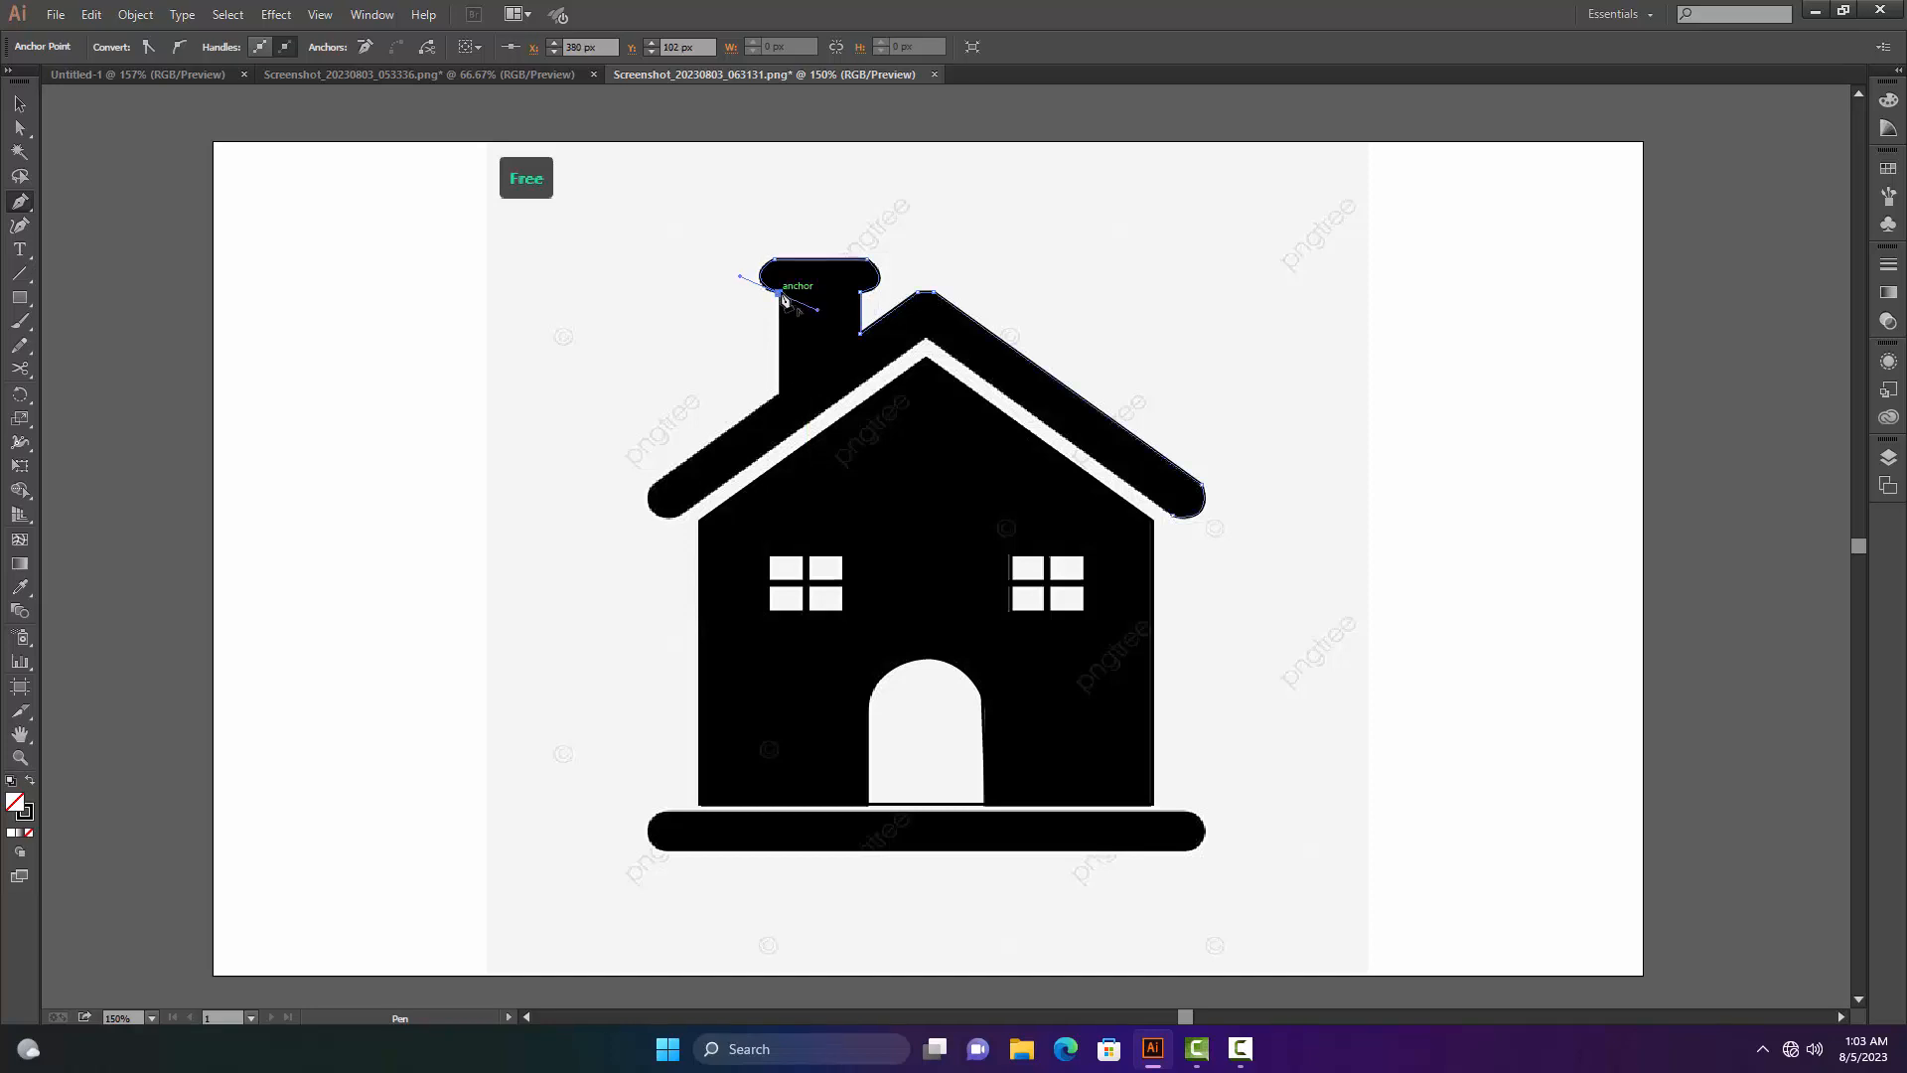
left_click(781, 394)
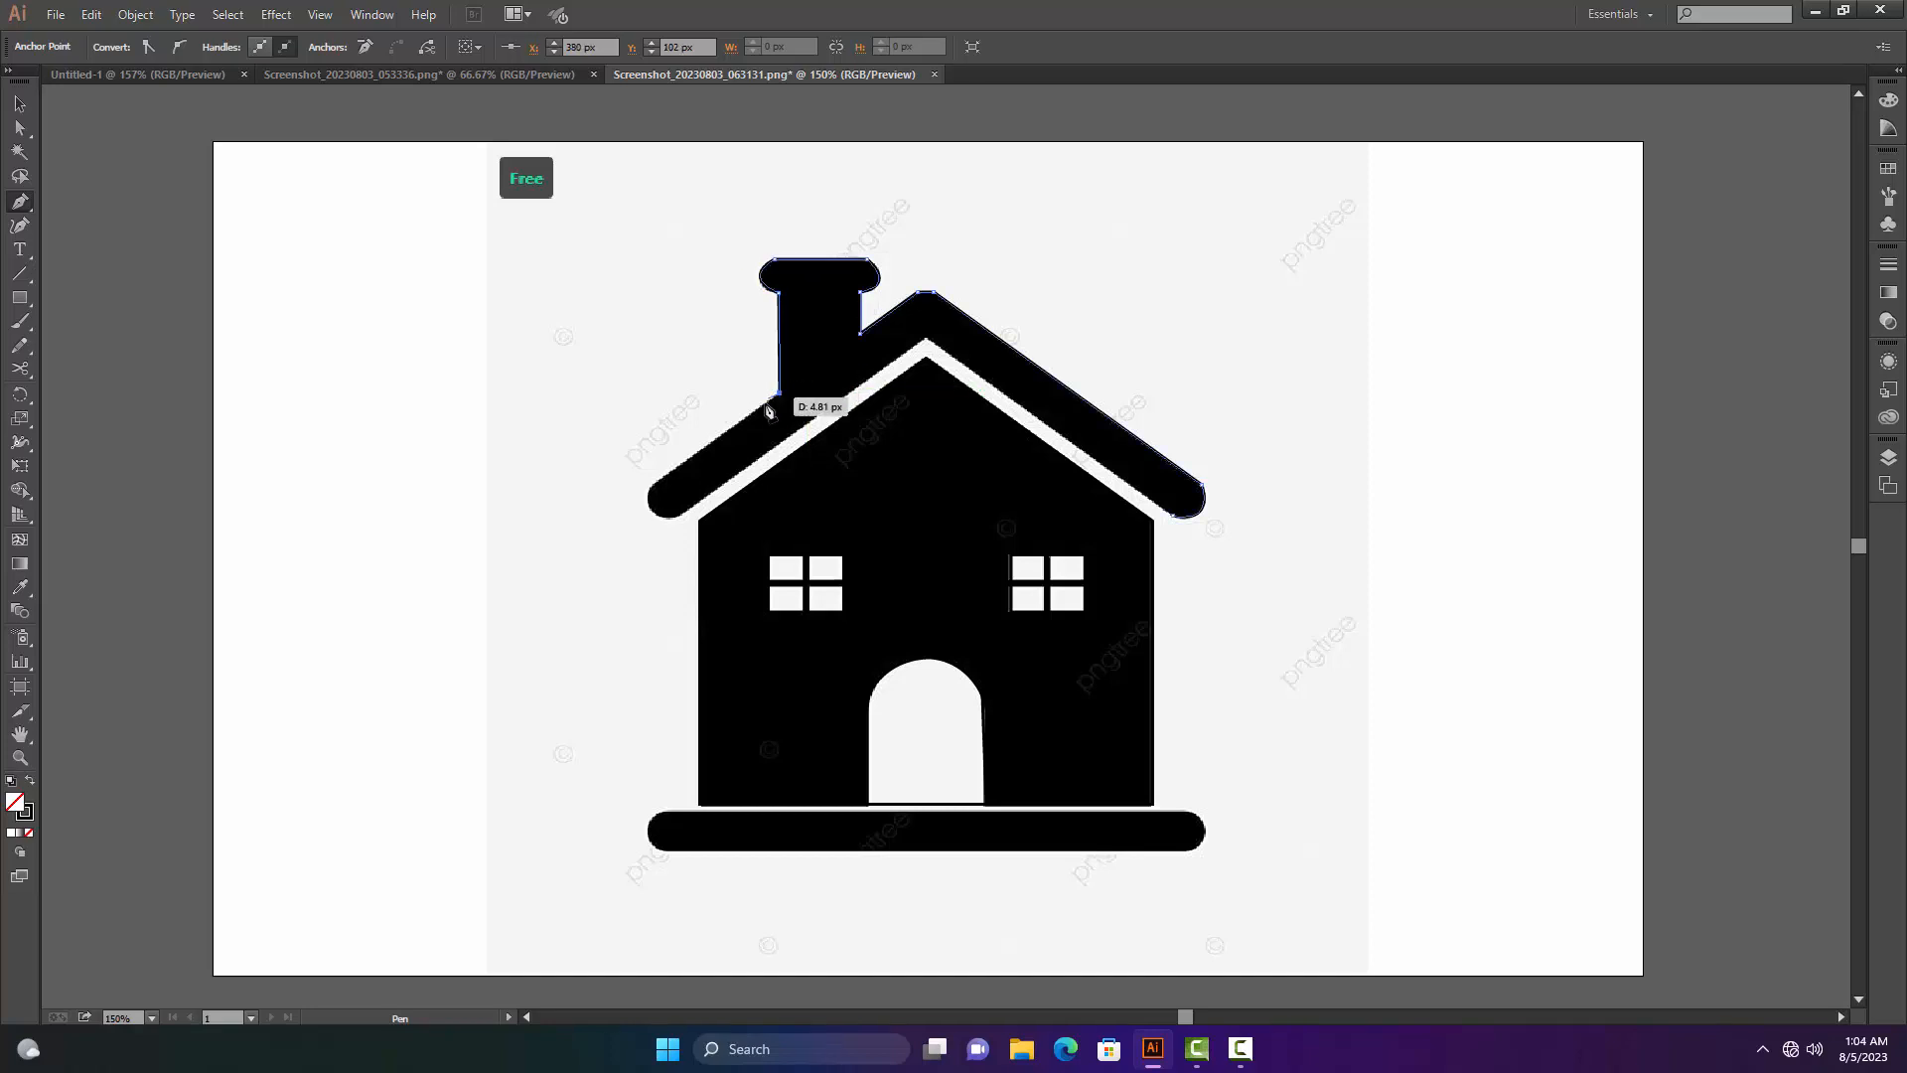
- Trace the roof's left slope, rounded left end and underside, closing the path at its starting point
left_click(652, 490)
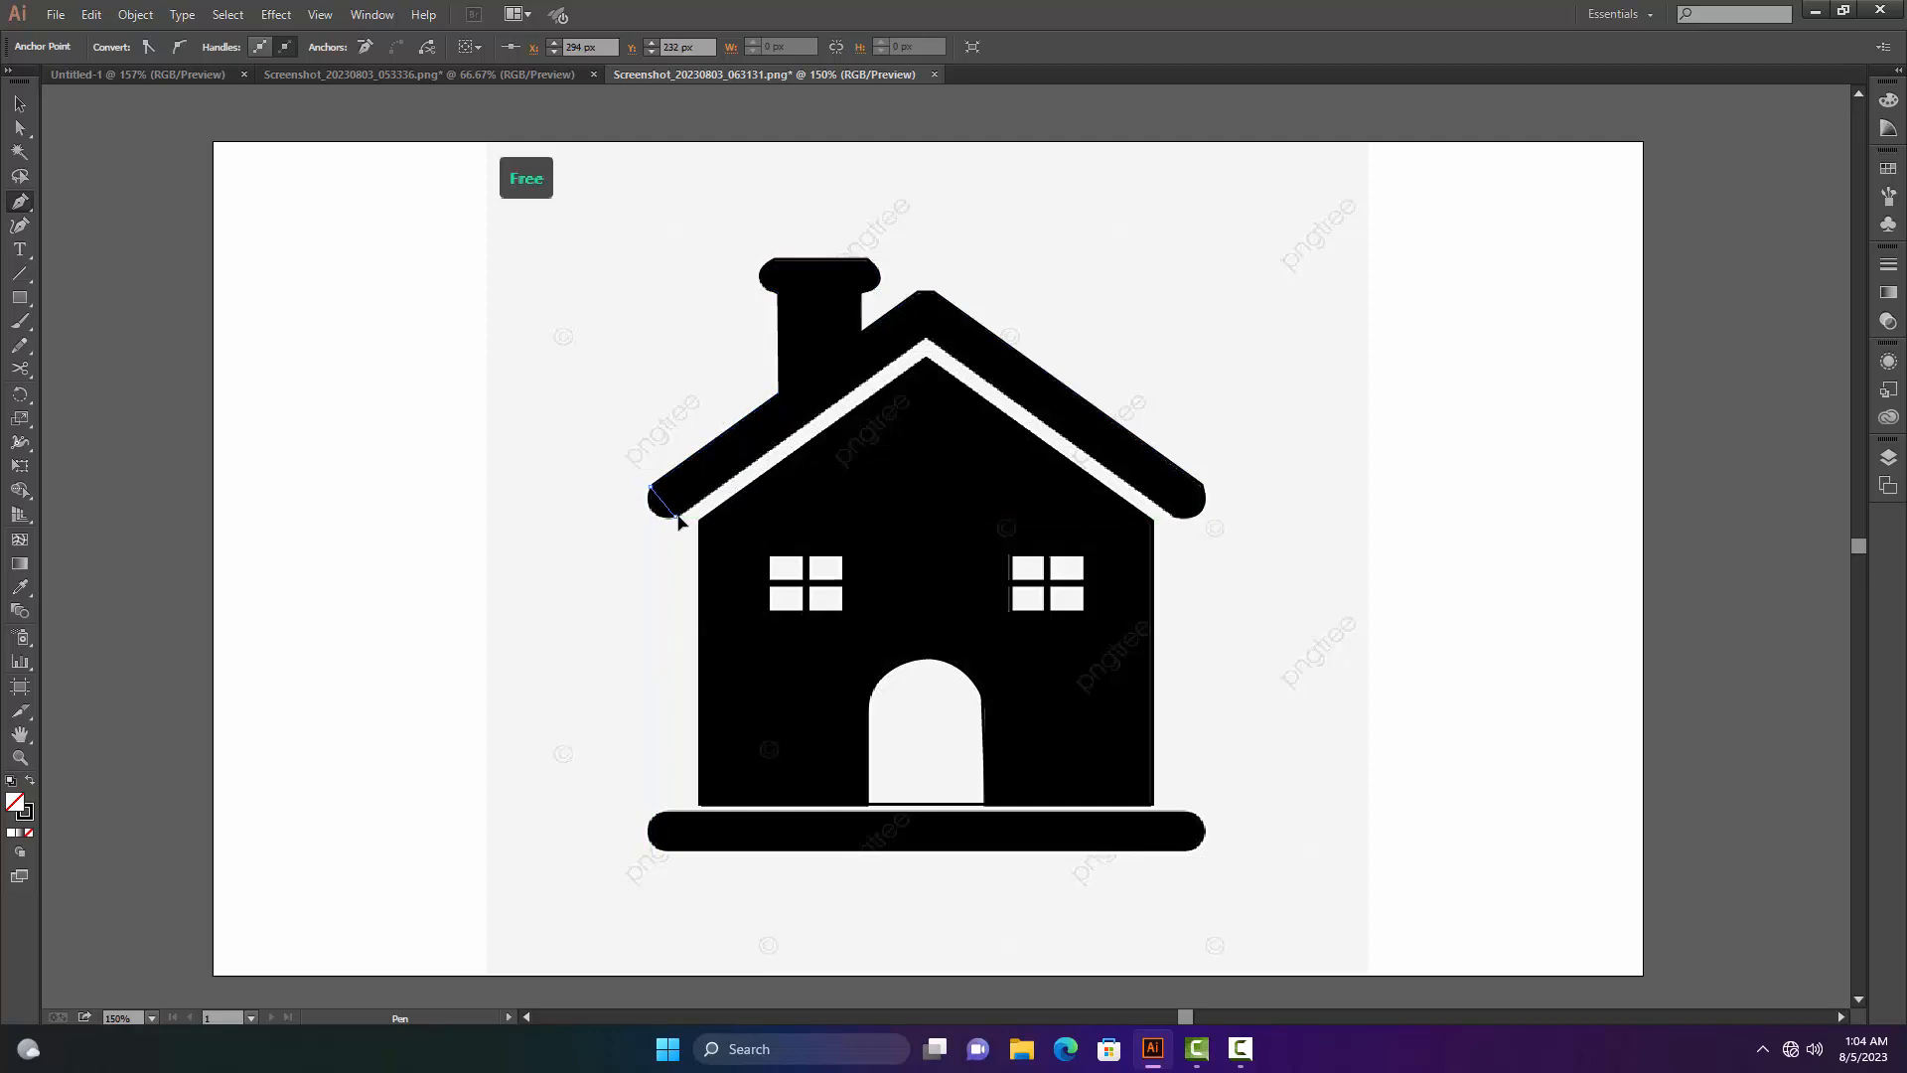
left_click_drag(708, 511, 713, 510)
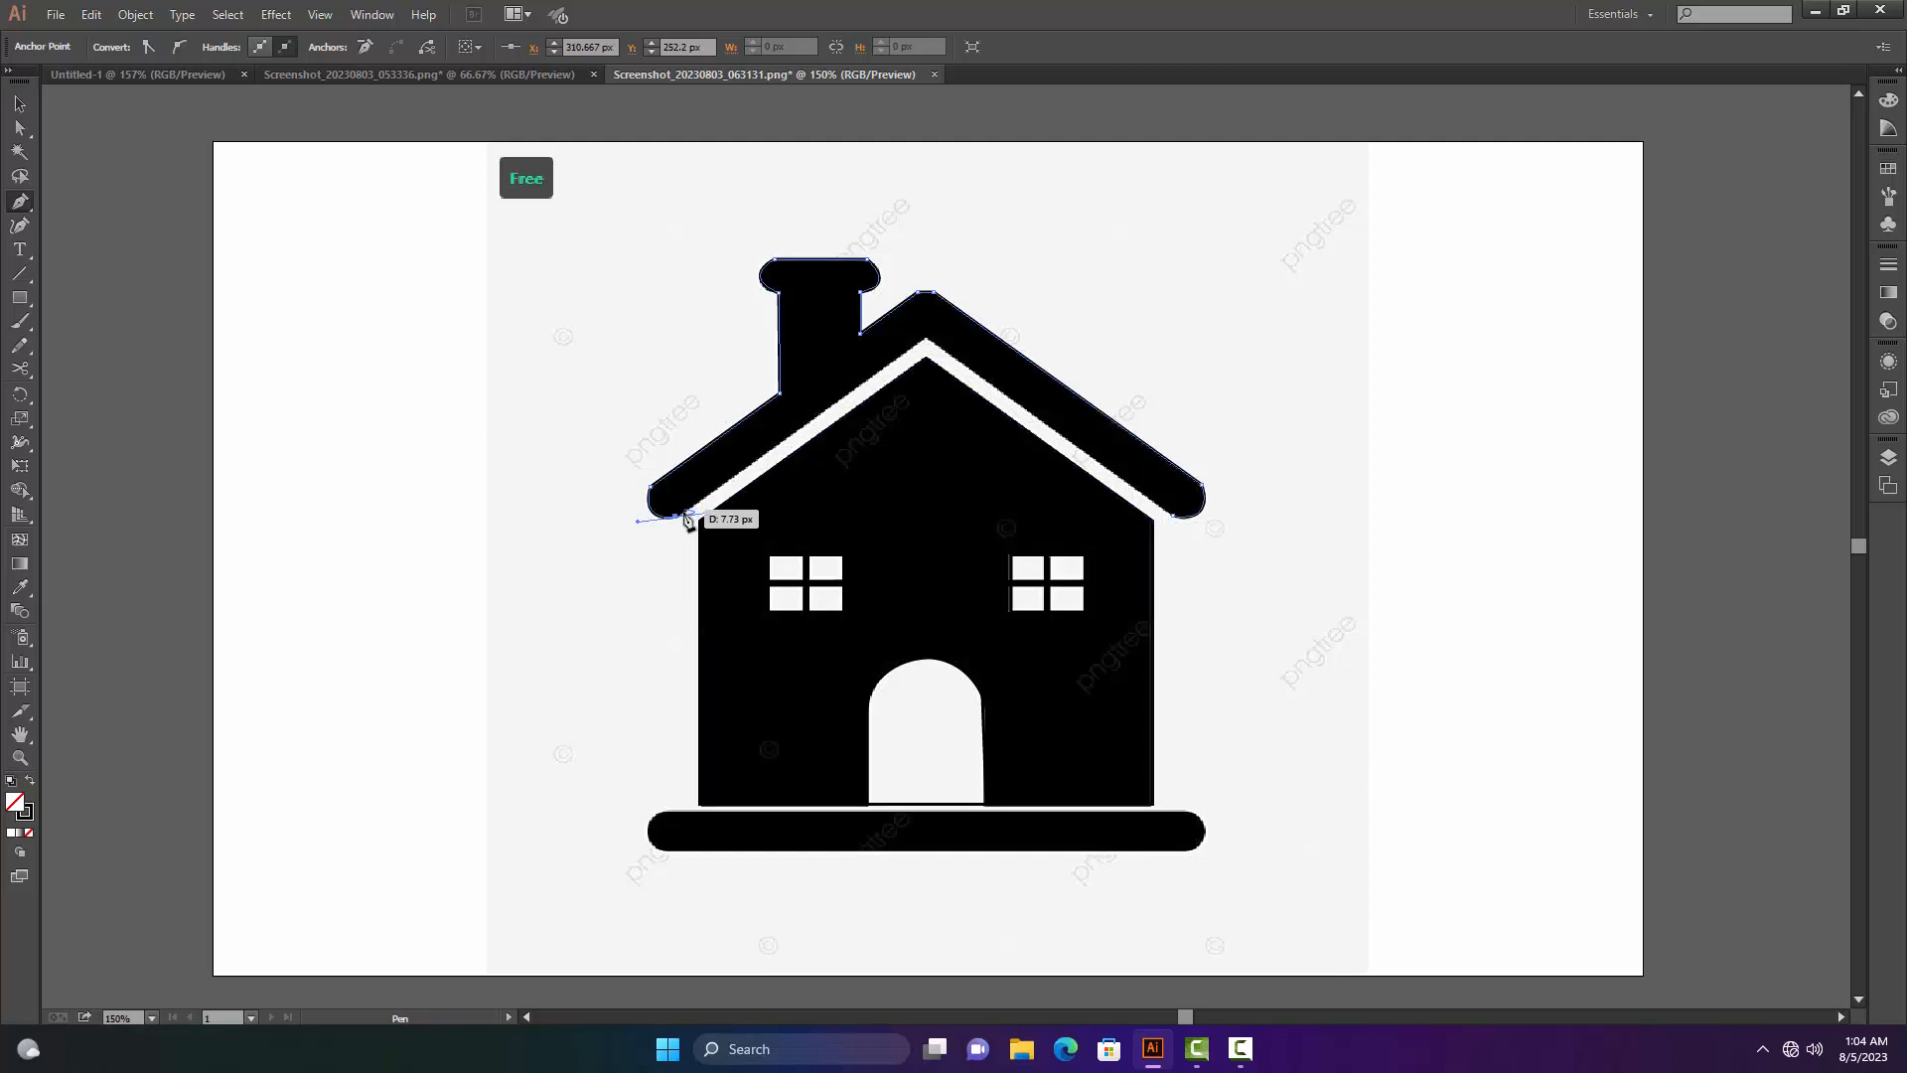
left_click(676, 516)
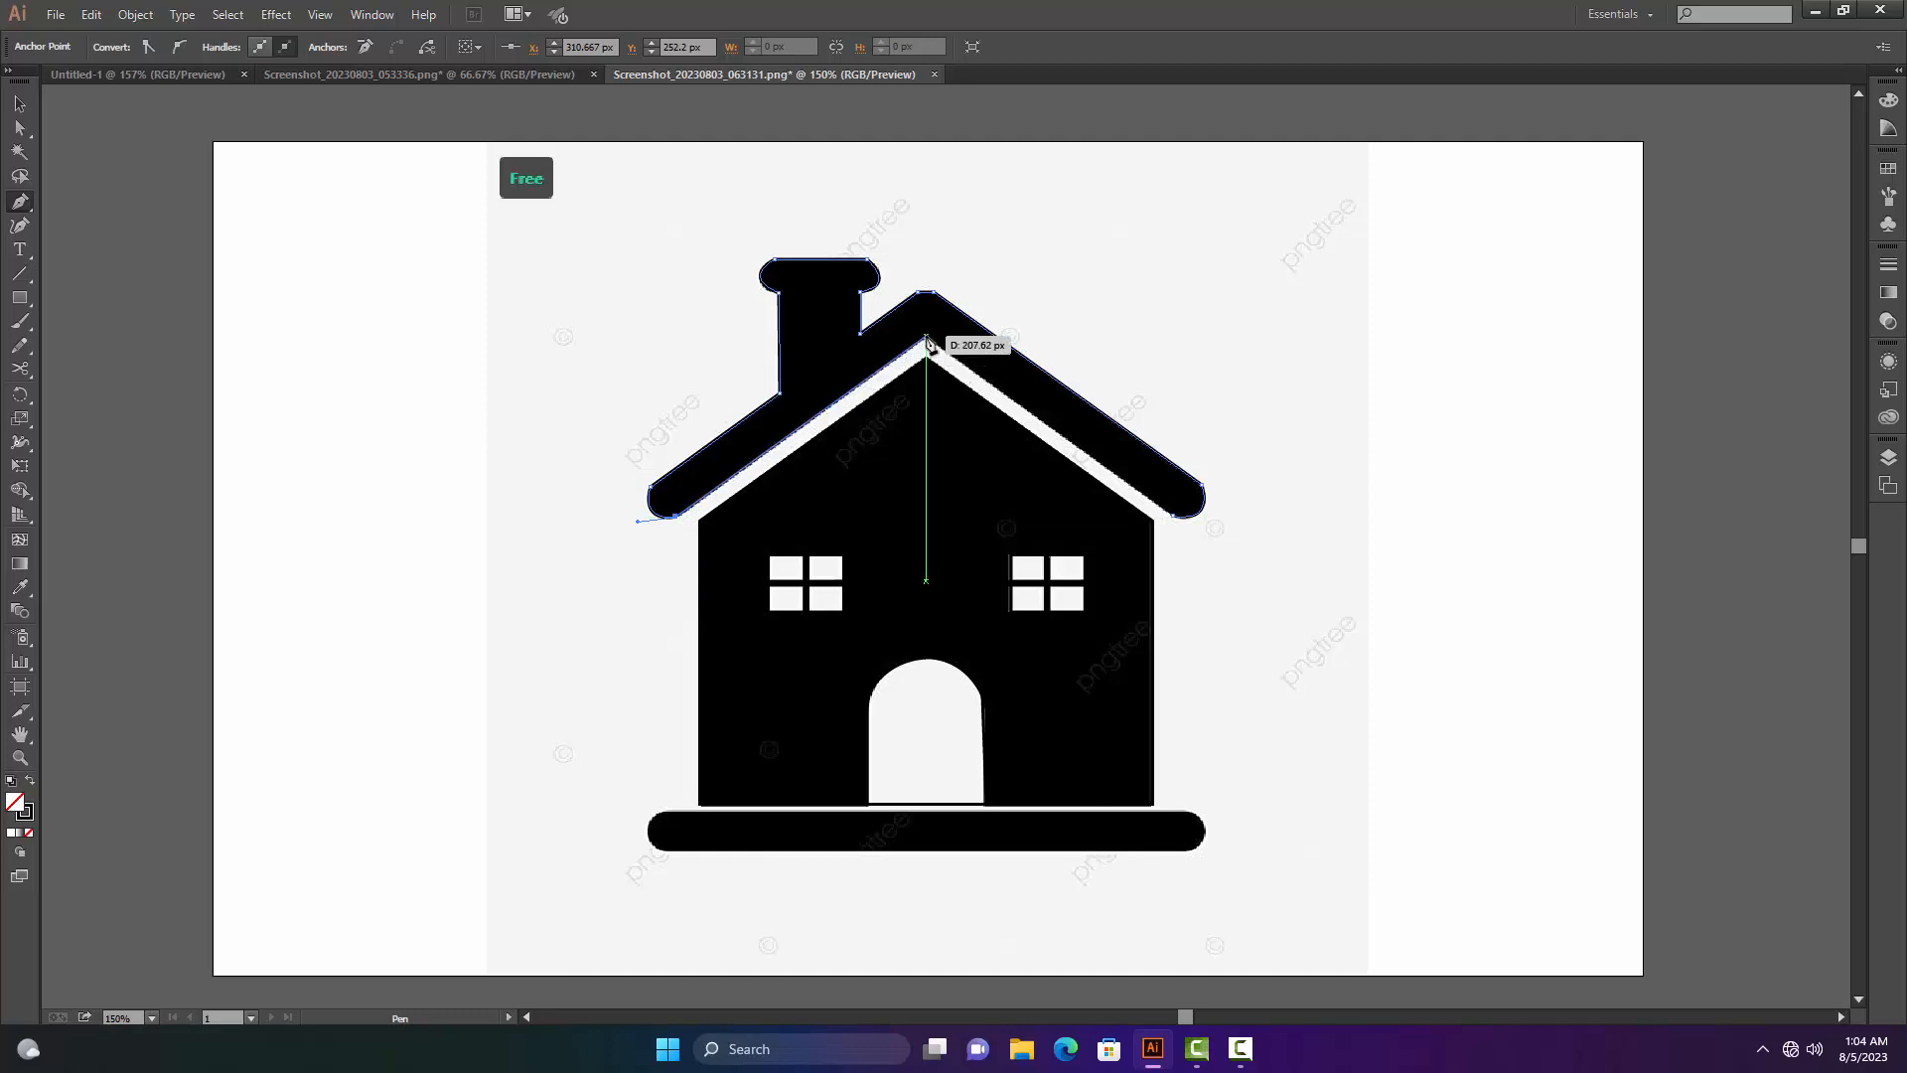
left_click(927, 342)
left_click(1174, 516)
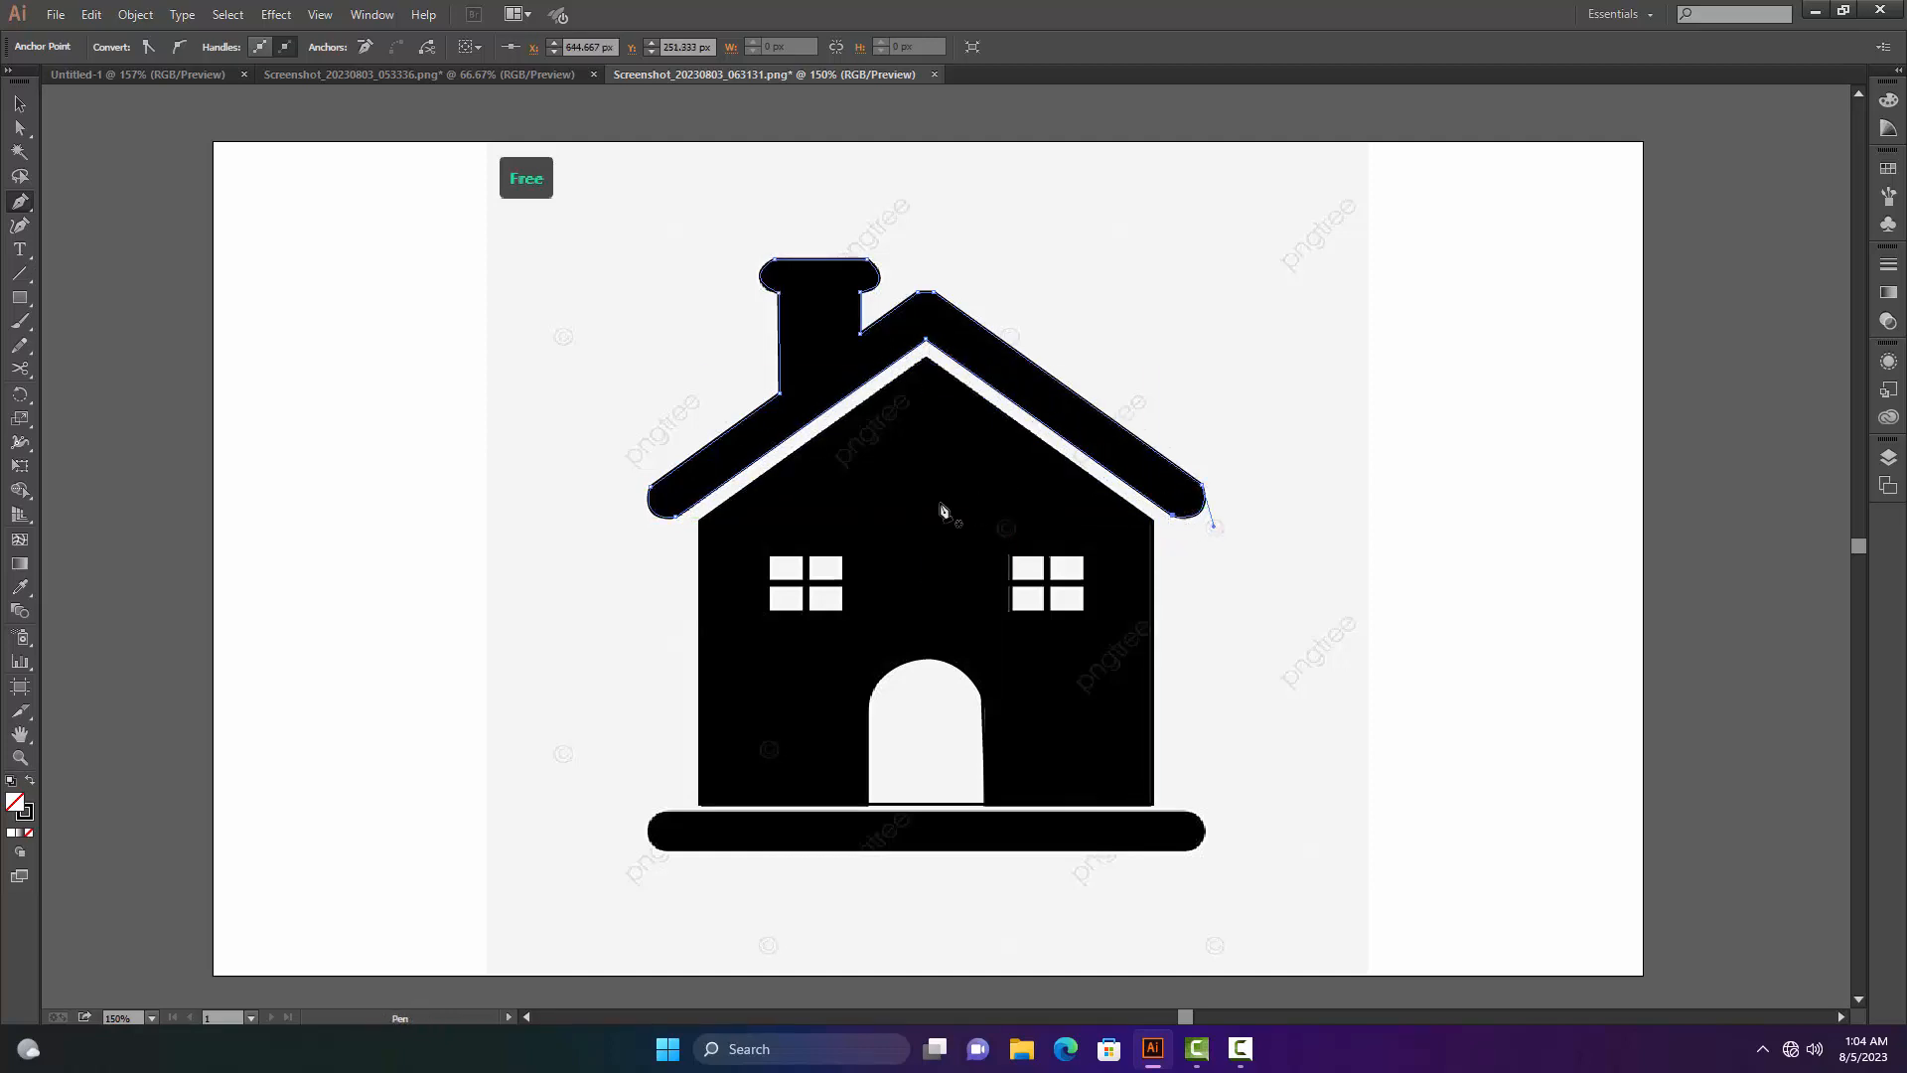
key("v")
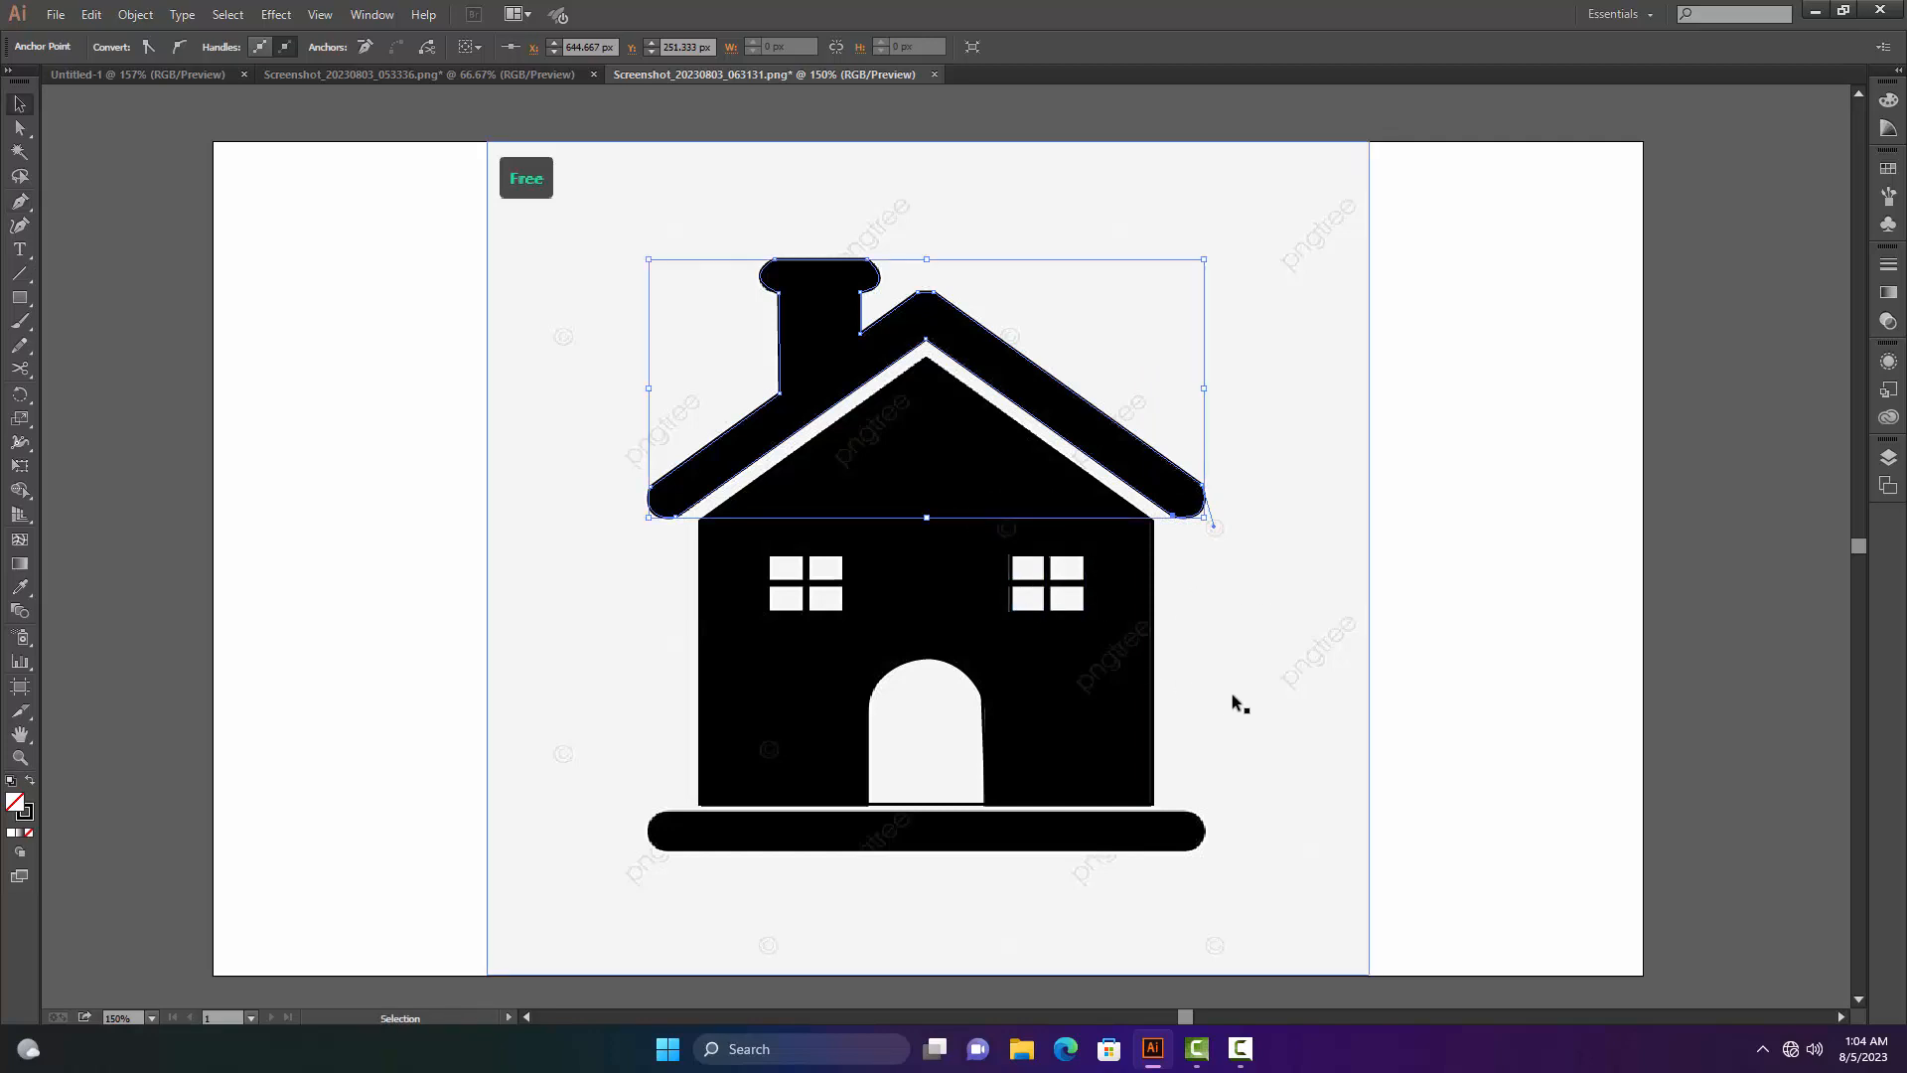
mouse_move(1232, 1048)
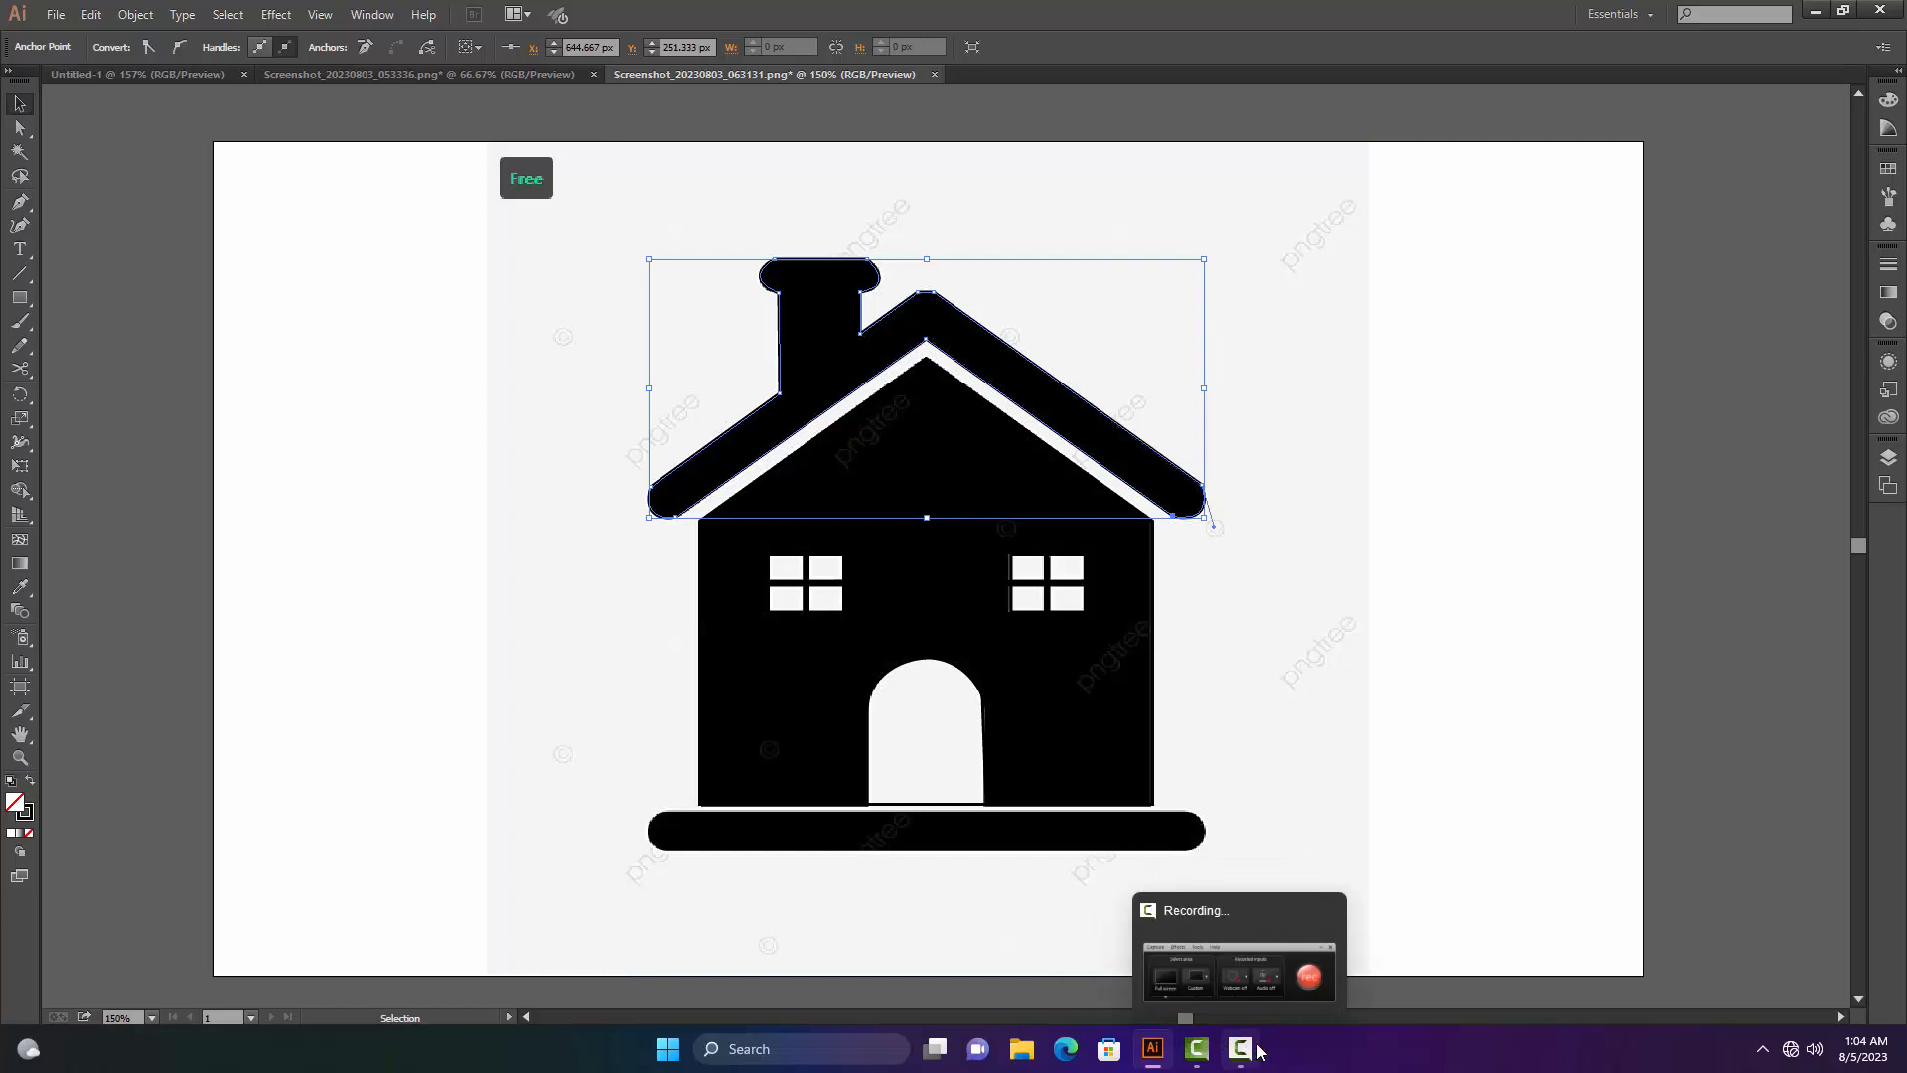
left_click(1245, 1046)
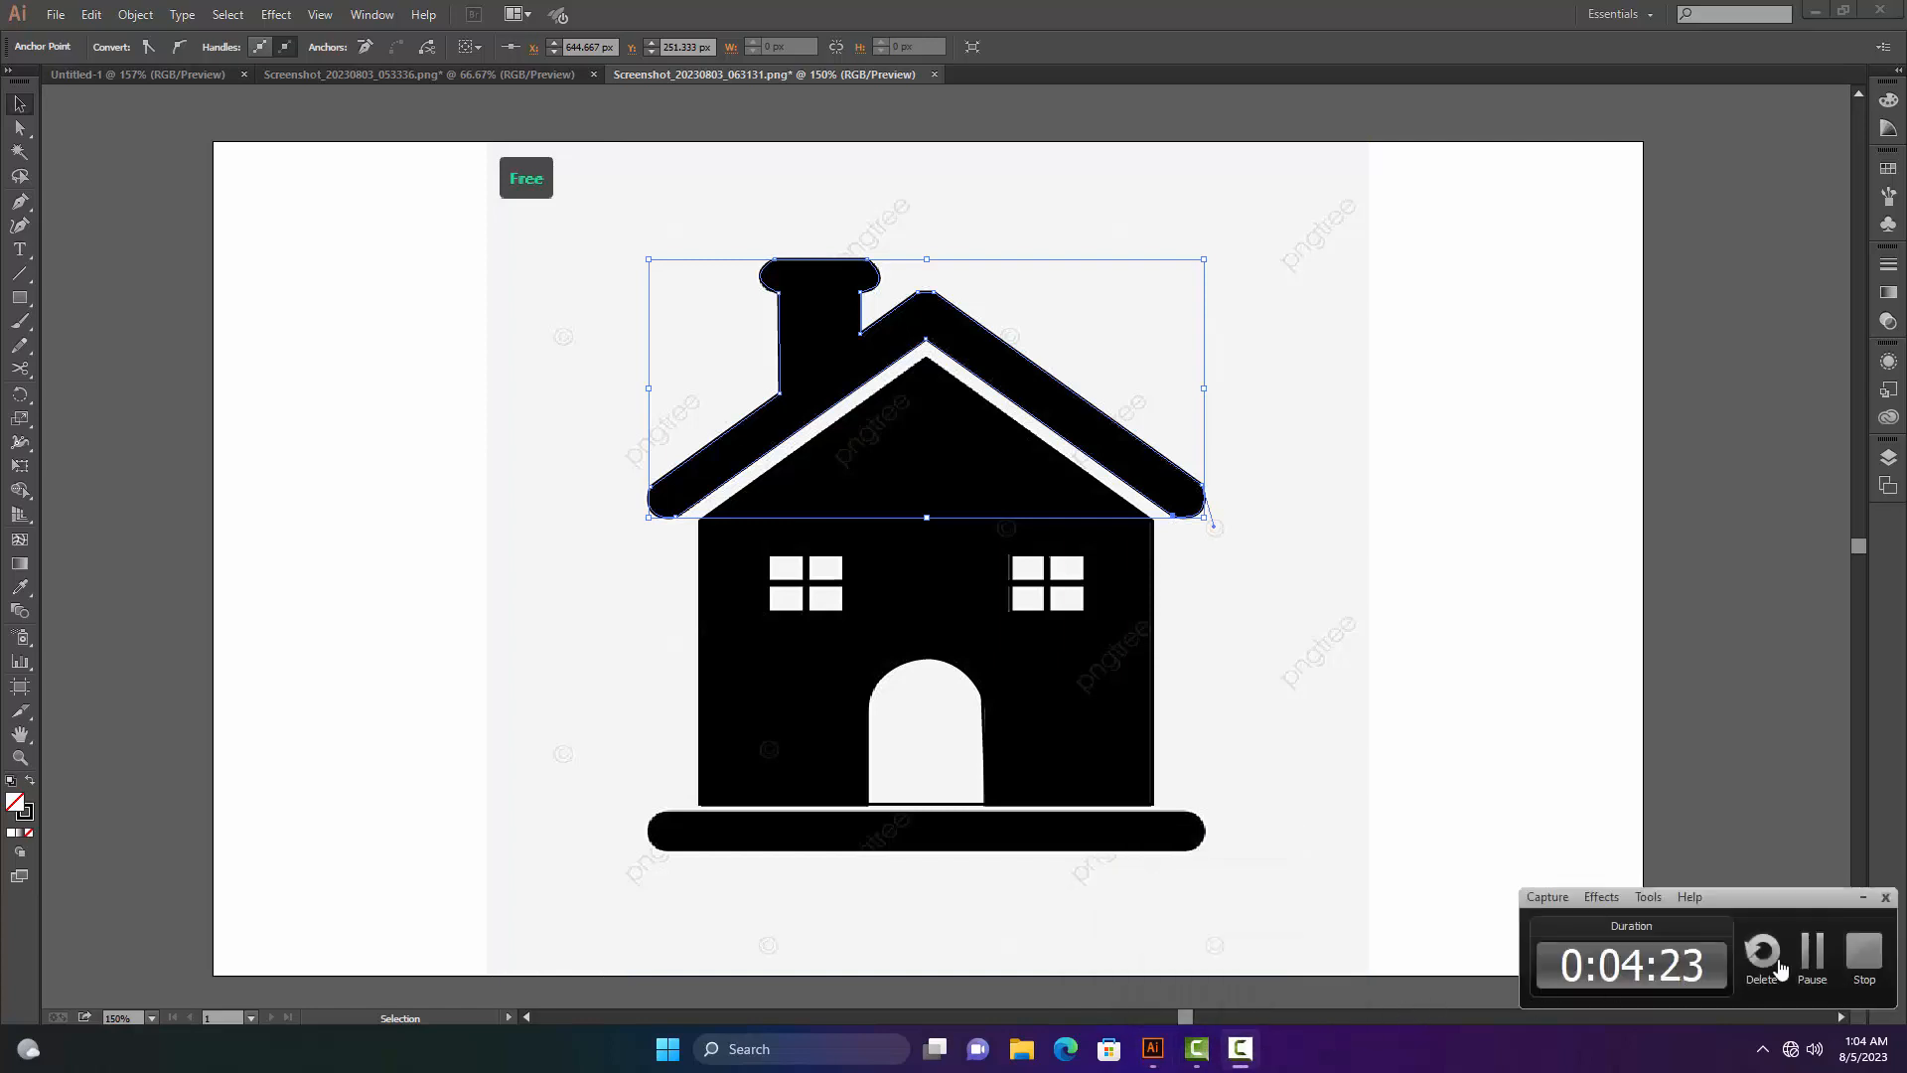
left_click(1812, 949)
- Move the reference house image off the traced outlines, placing it to the right of the drawing
key("z")
left_click(821, 474, "alt")
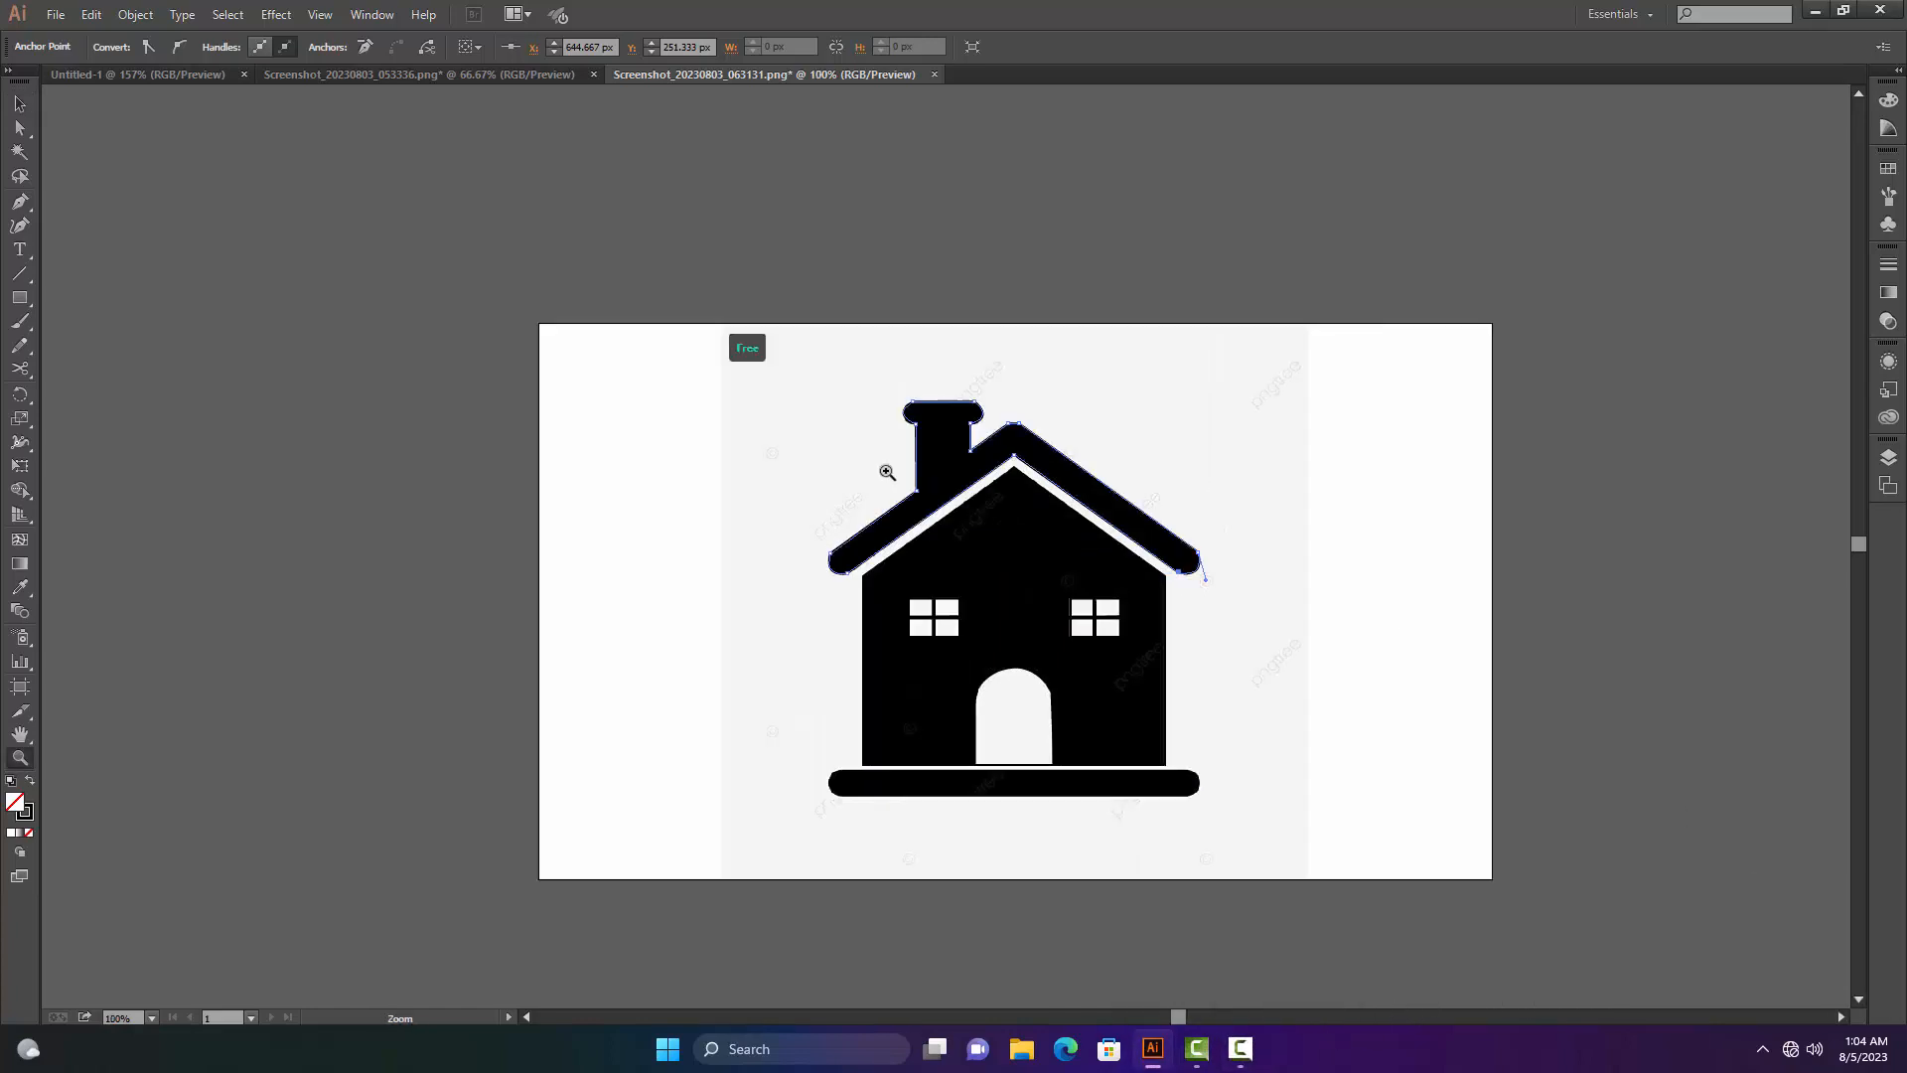
left_click_drag(1028, 533, 850, 521)
key("v")
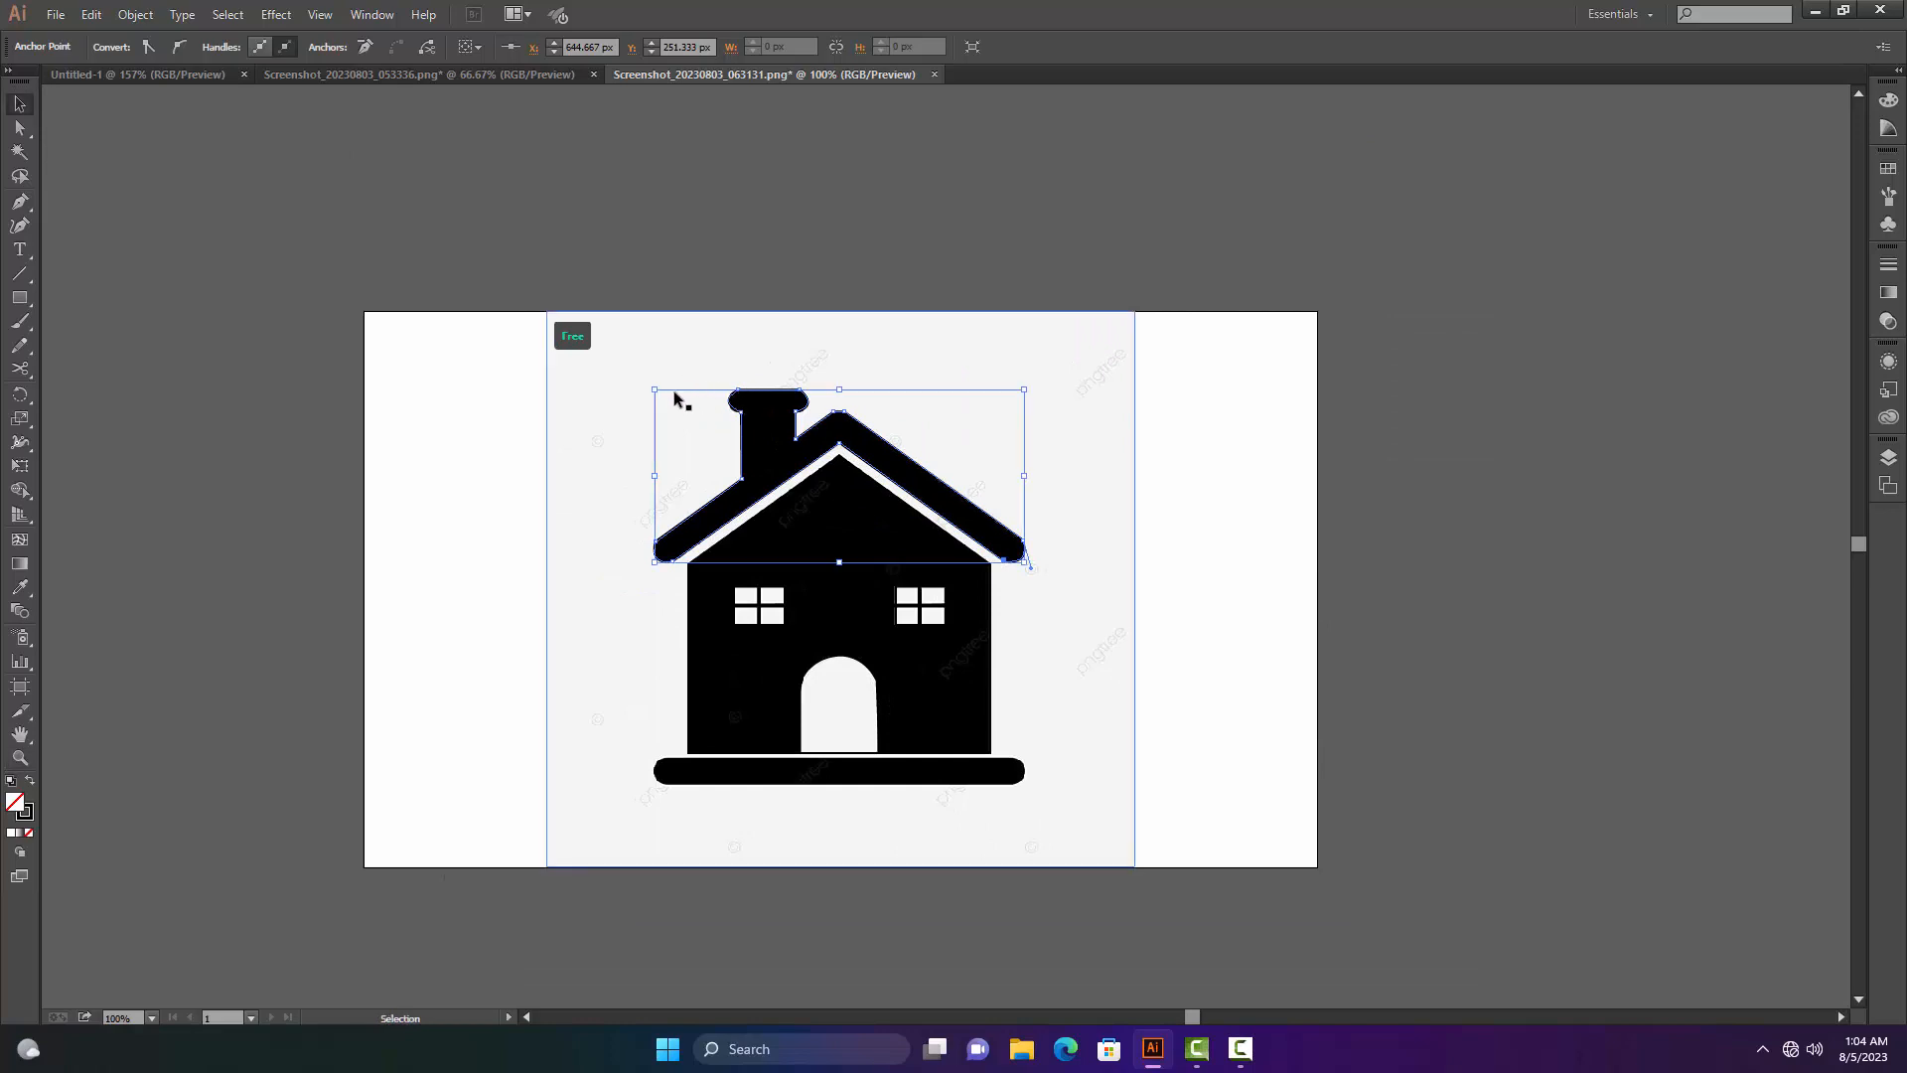
mouse_move(684, 341)
left_mouse_down()
mouse_move(808, 320)
mouse_move(1203, 330)
left_mouse_up()
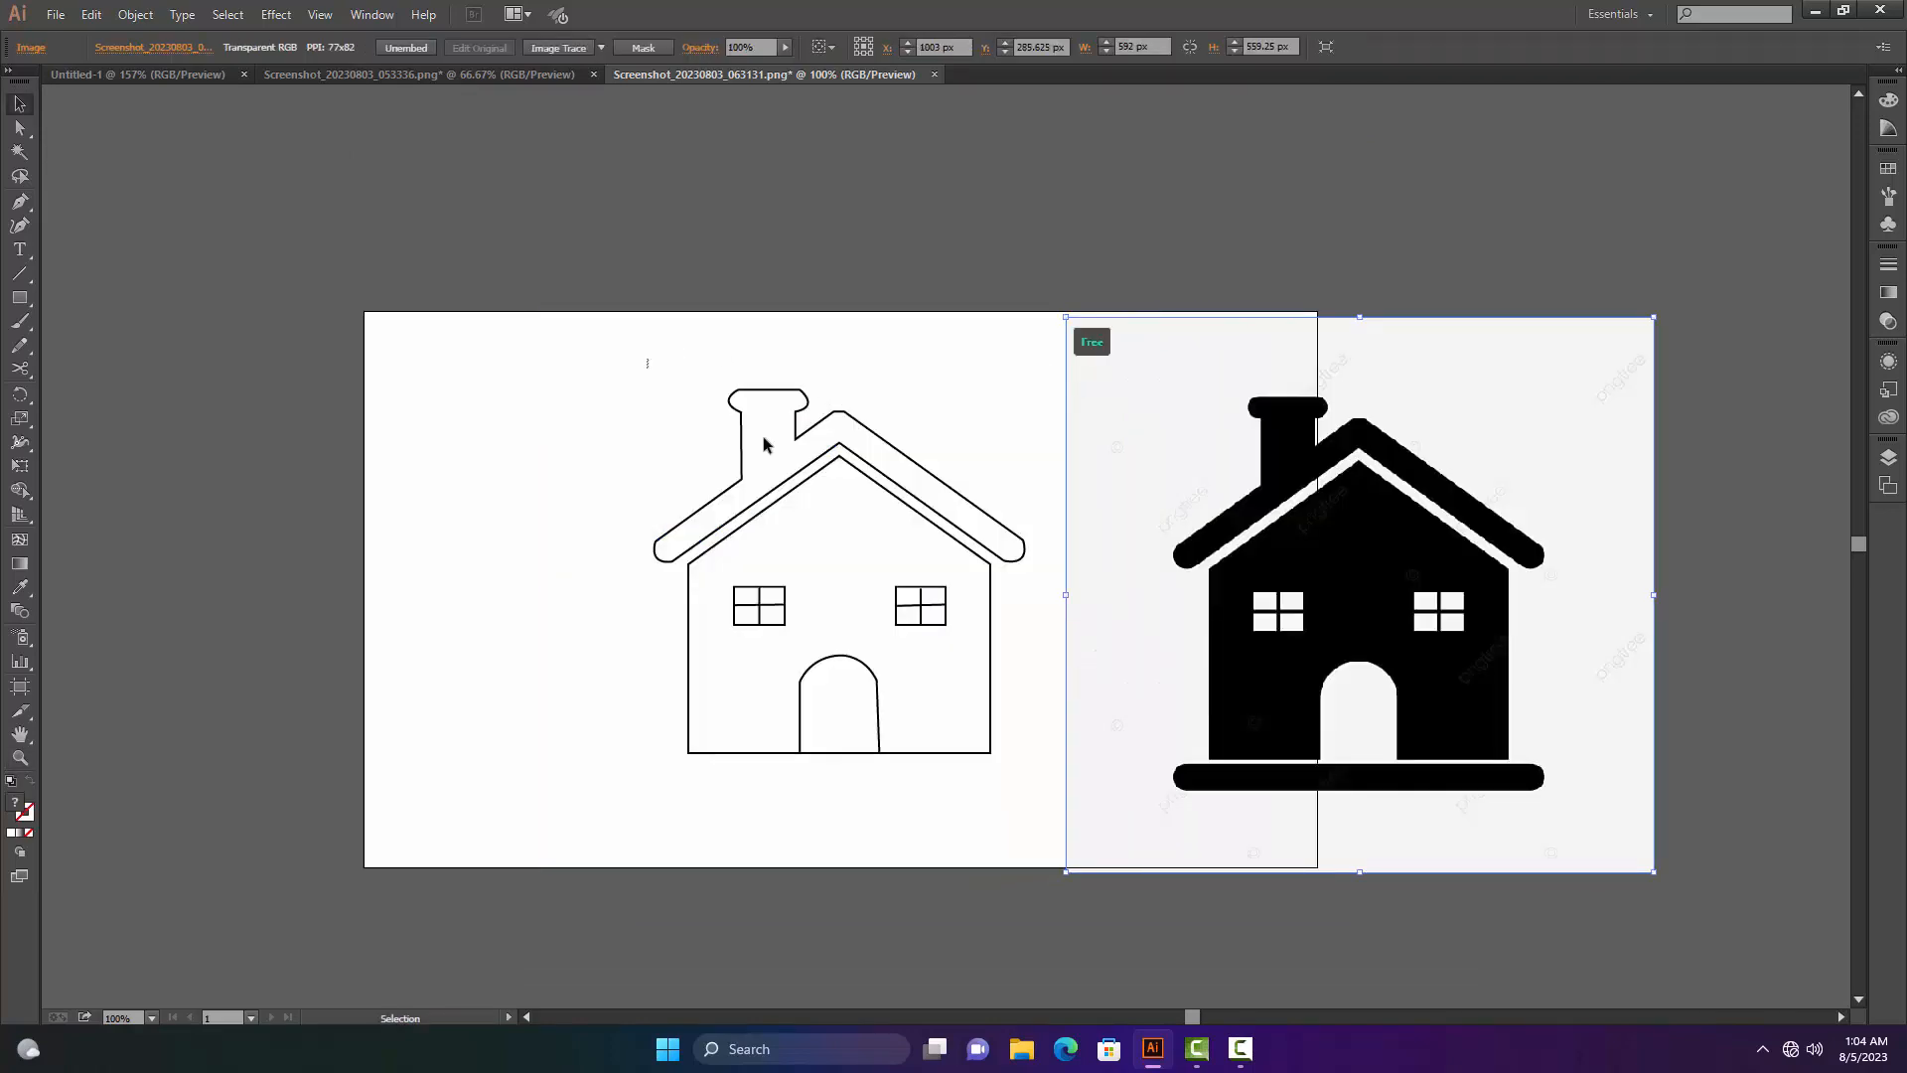
left_click_drag(647, 358, 1005, 794)
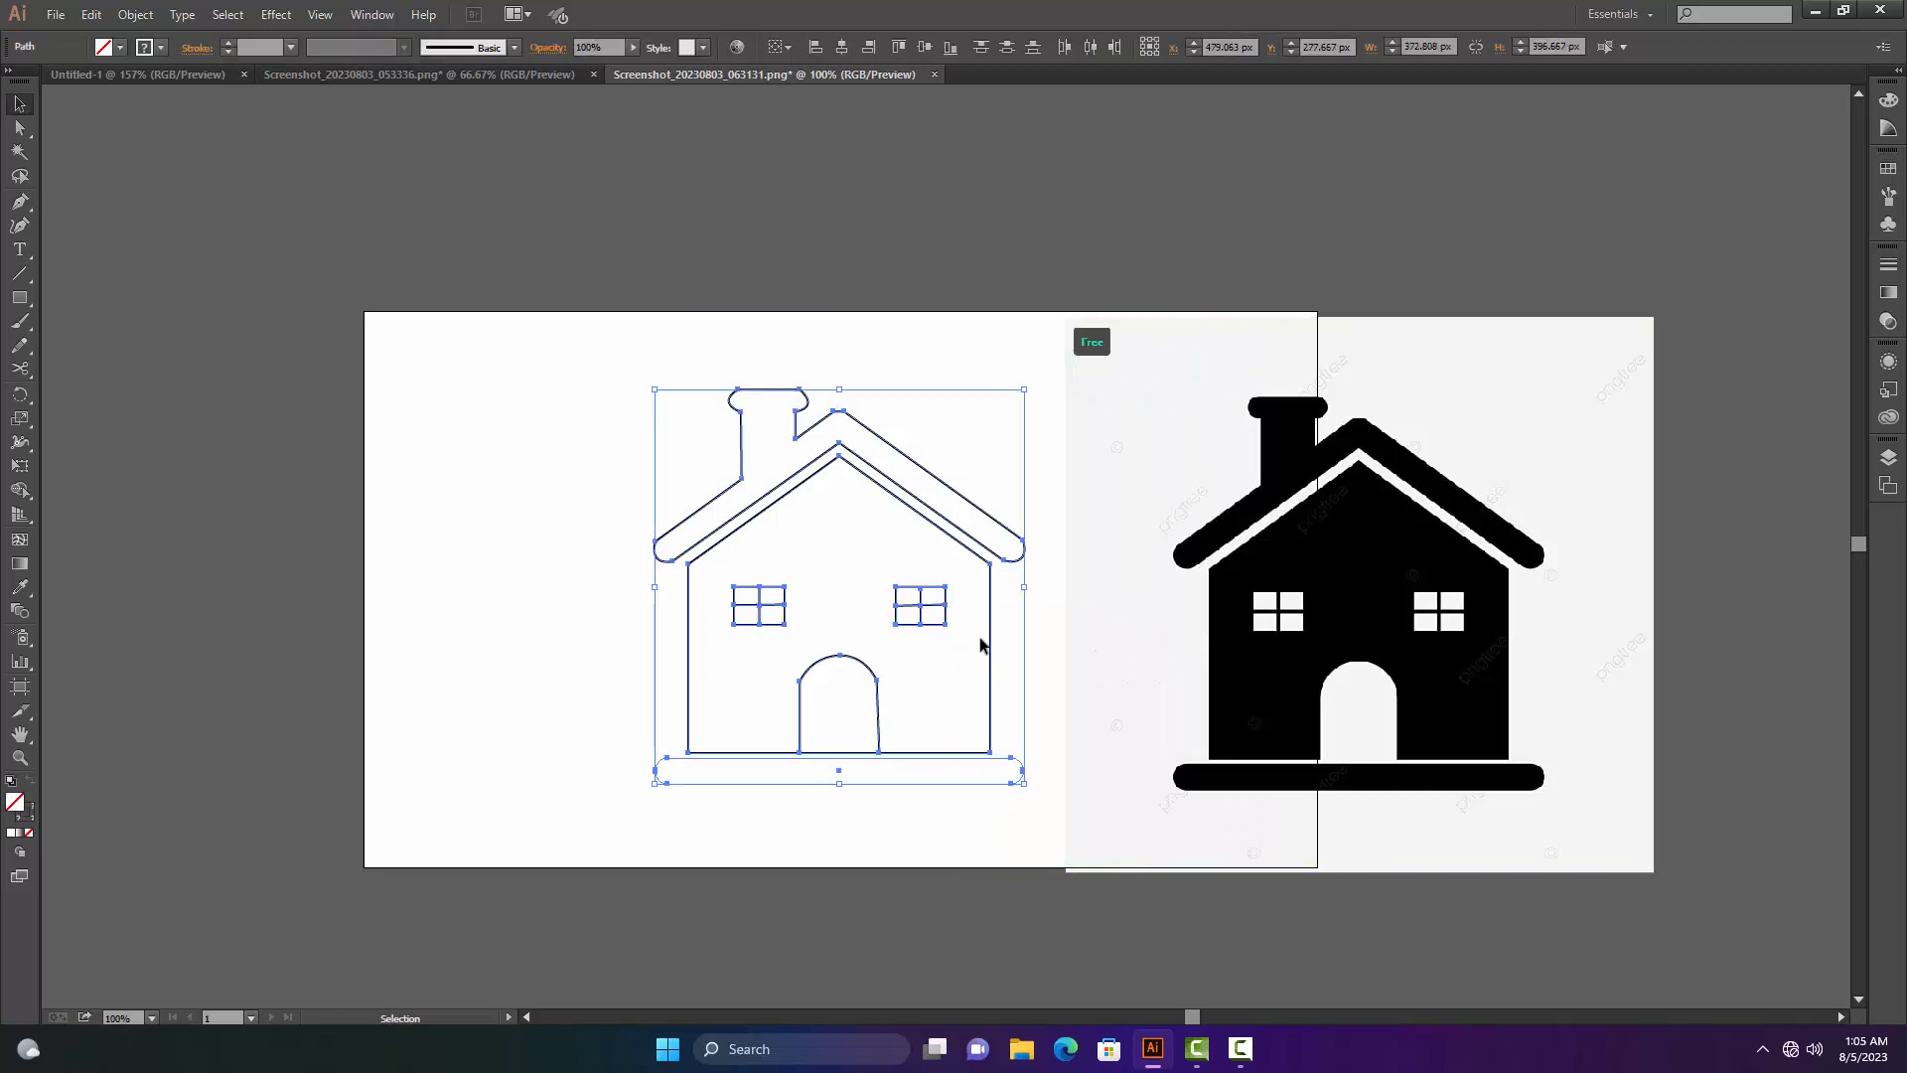
left_click(509, 530)
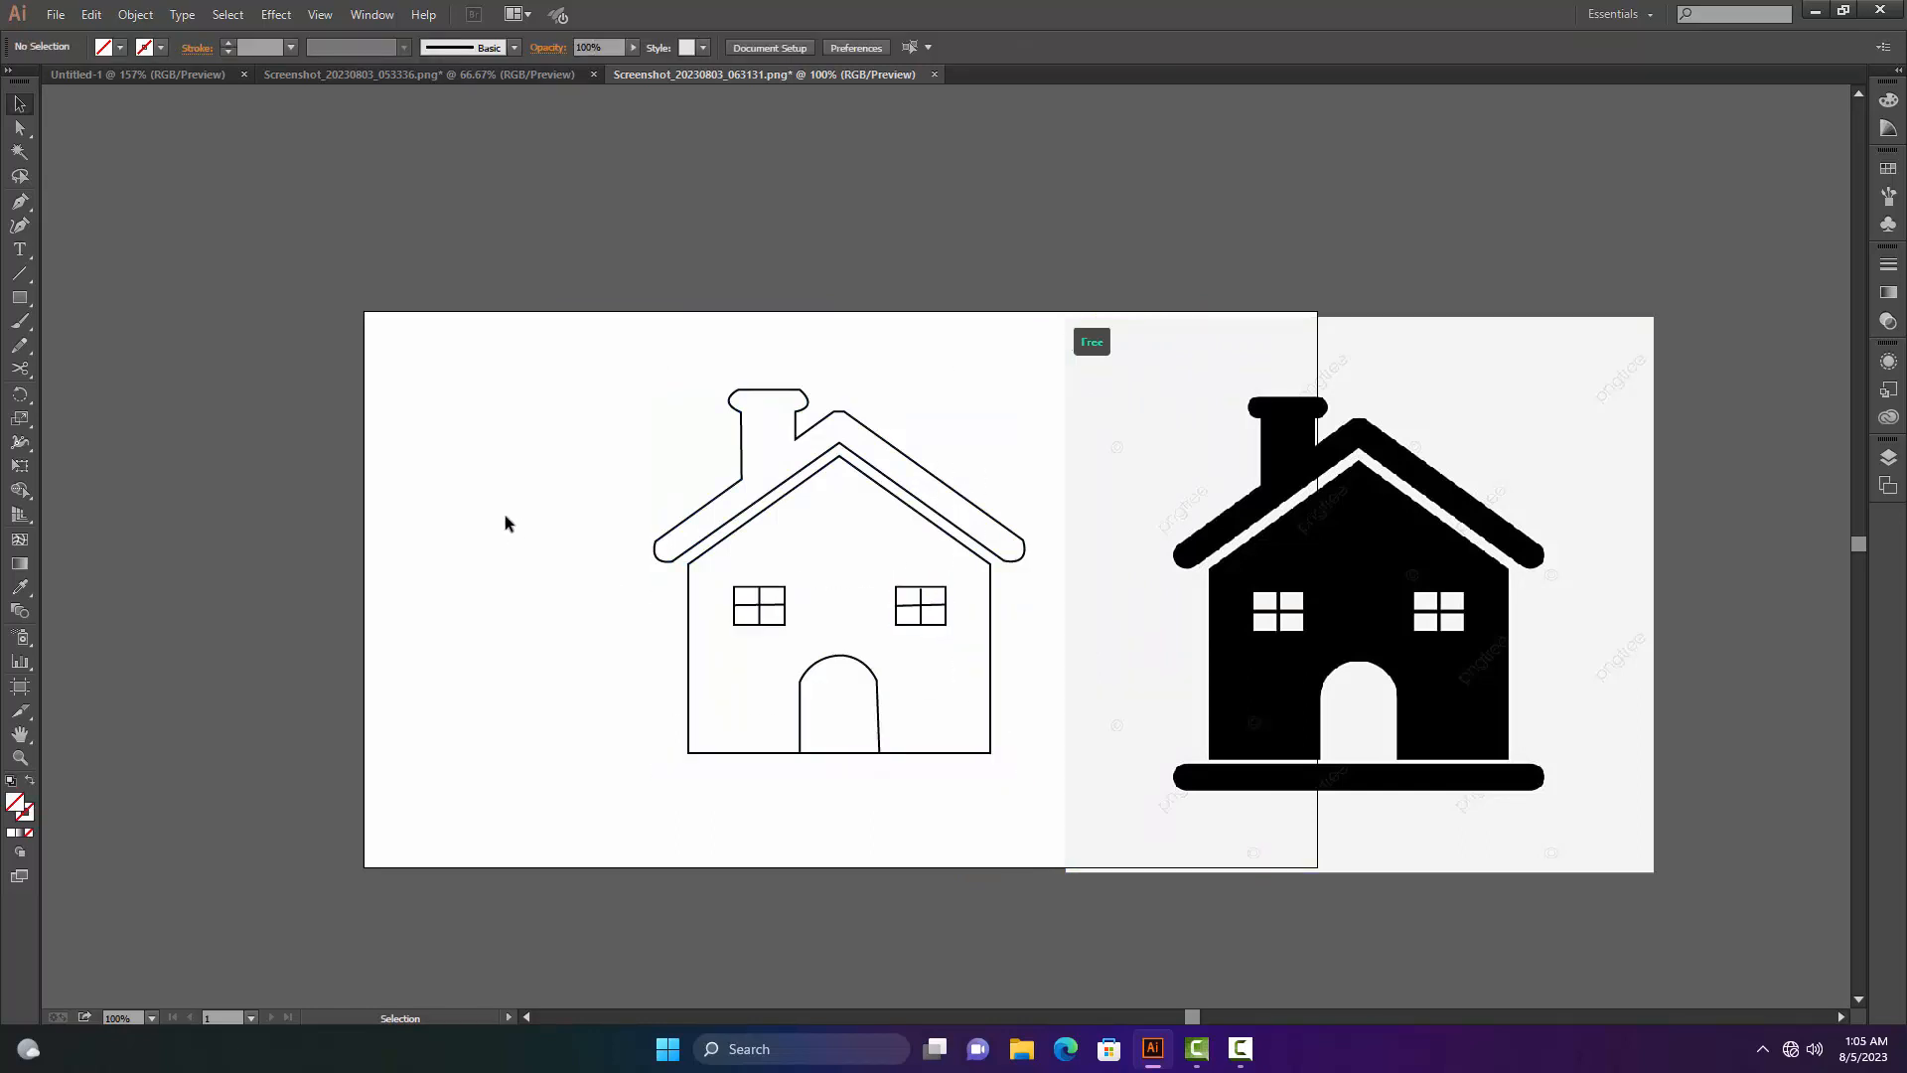
- Fill the house body outline with the black sampled from the reference image using the Eyedropper
left_click(690, 675)
key("i")
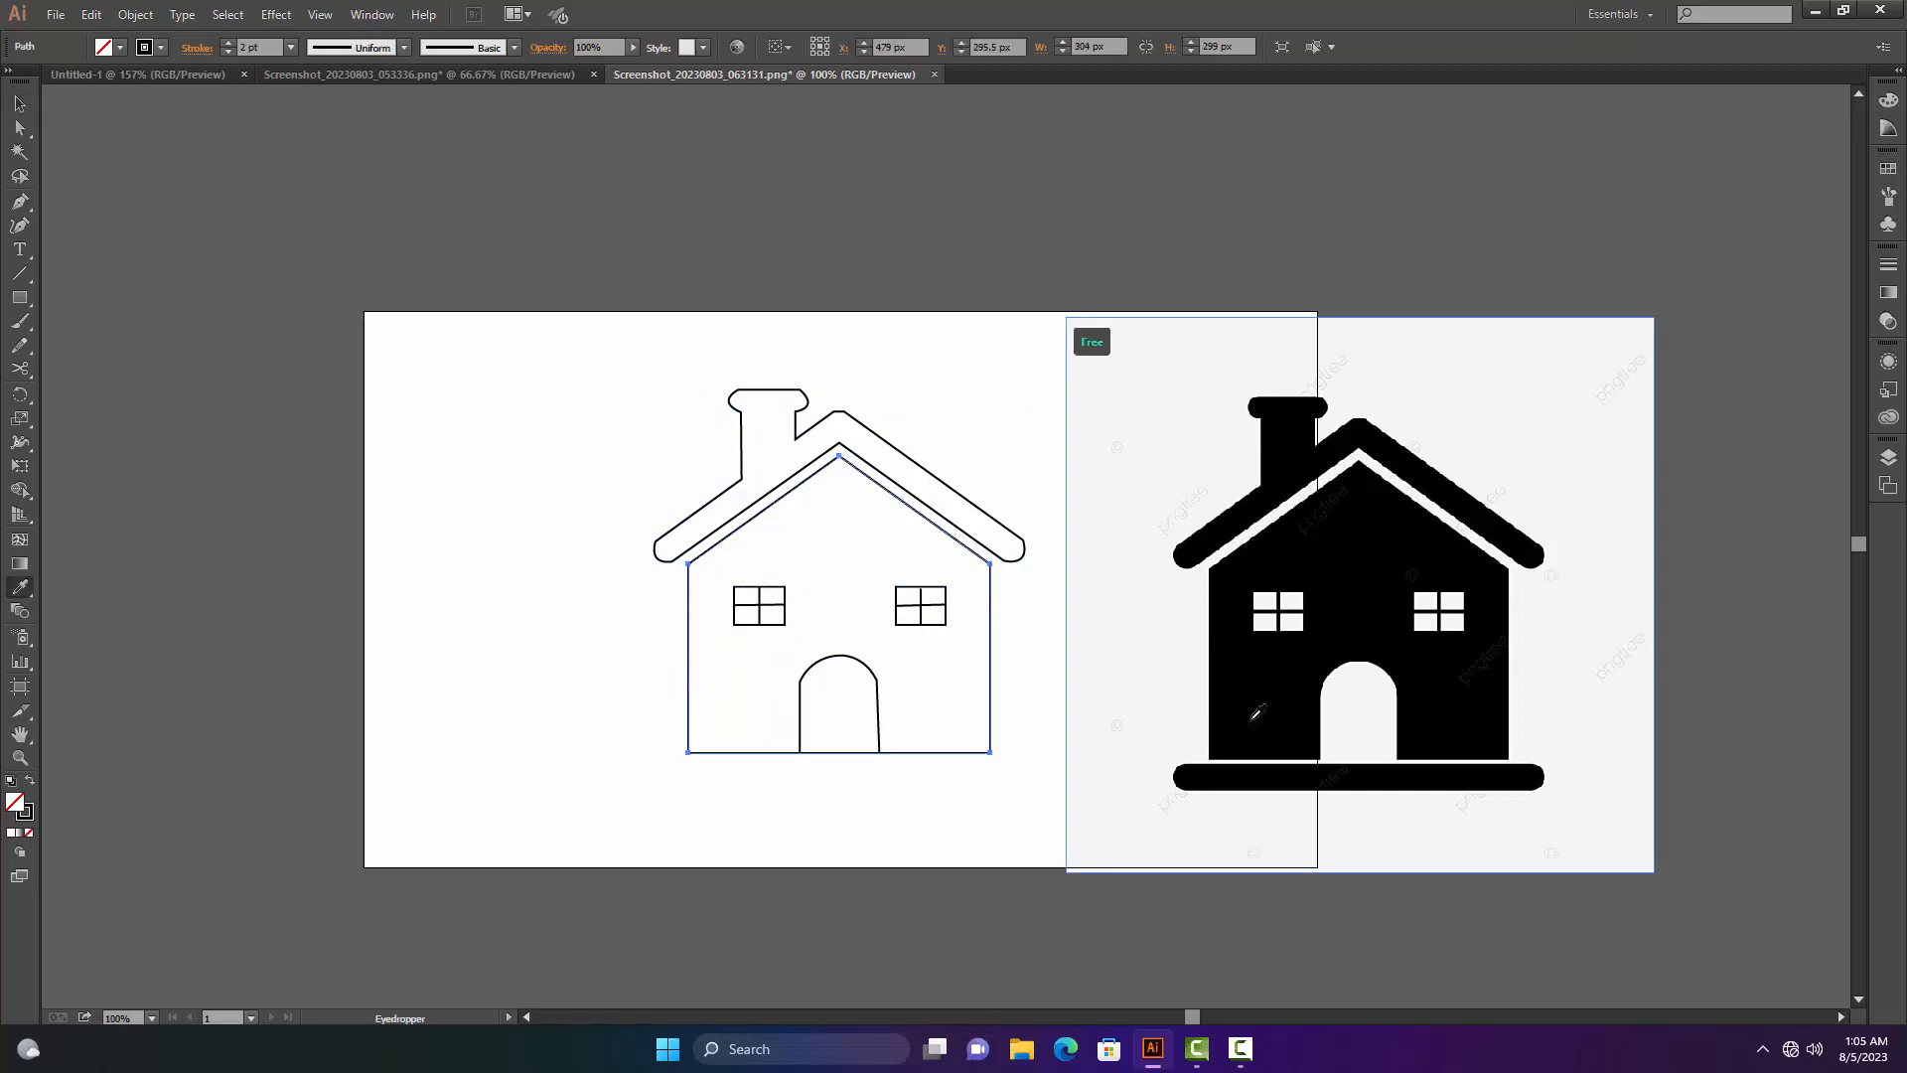
left_click(1222, 703)
key("v")
left_click(1033, 656)
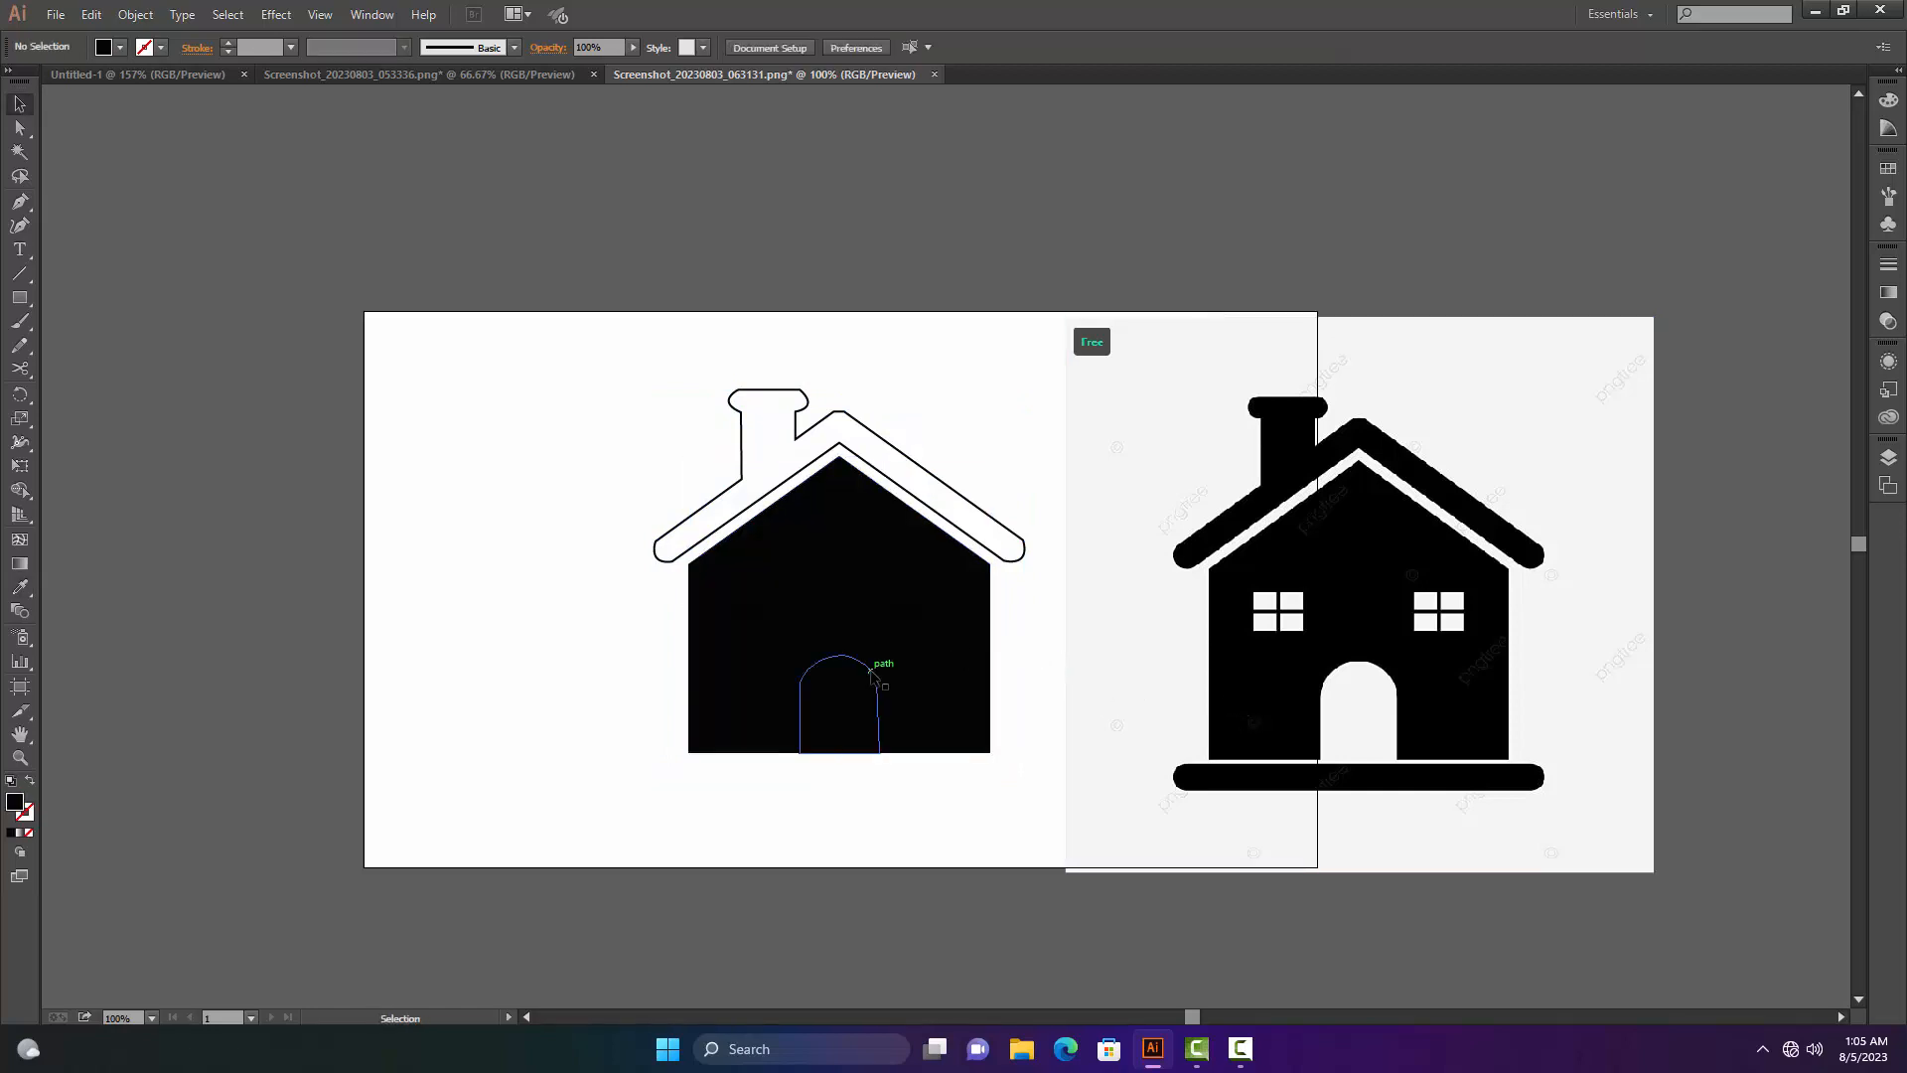
- Fill the door outline with the light colour sampled from the reference image's door
left_click(876, 670)
key("i")
left_click(1368, 735)
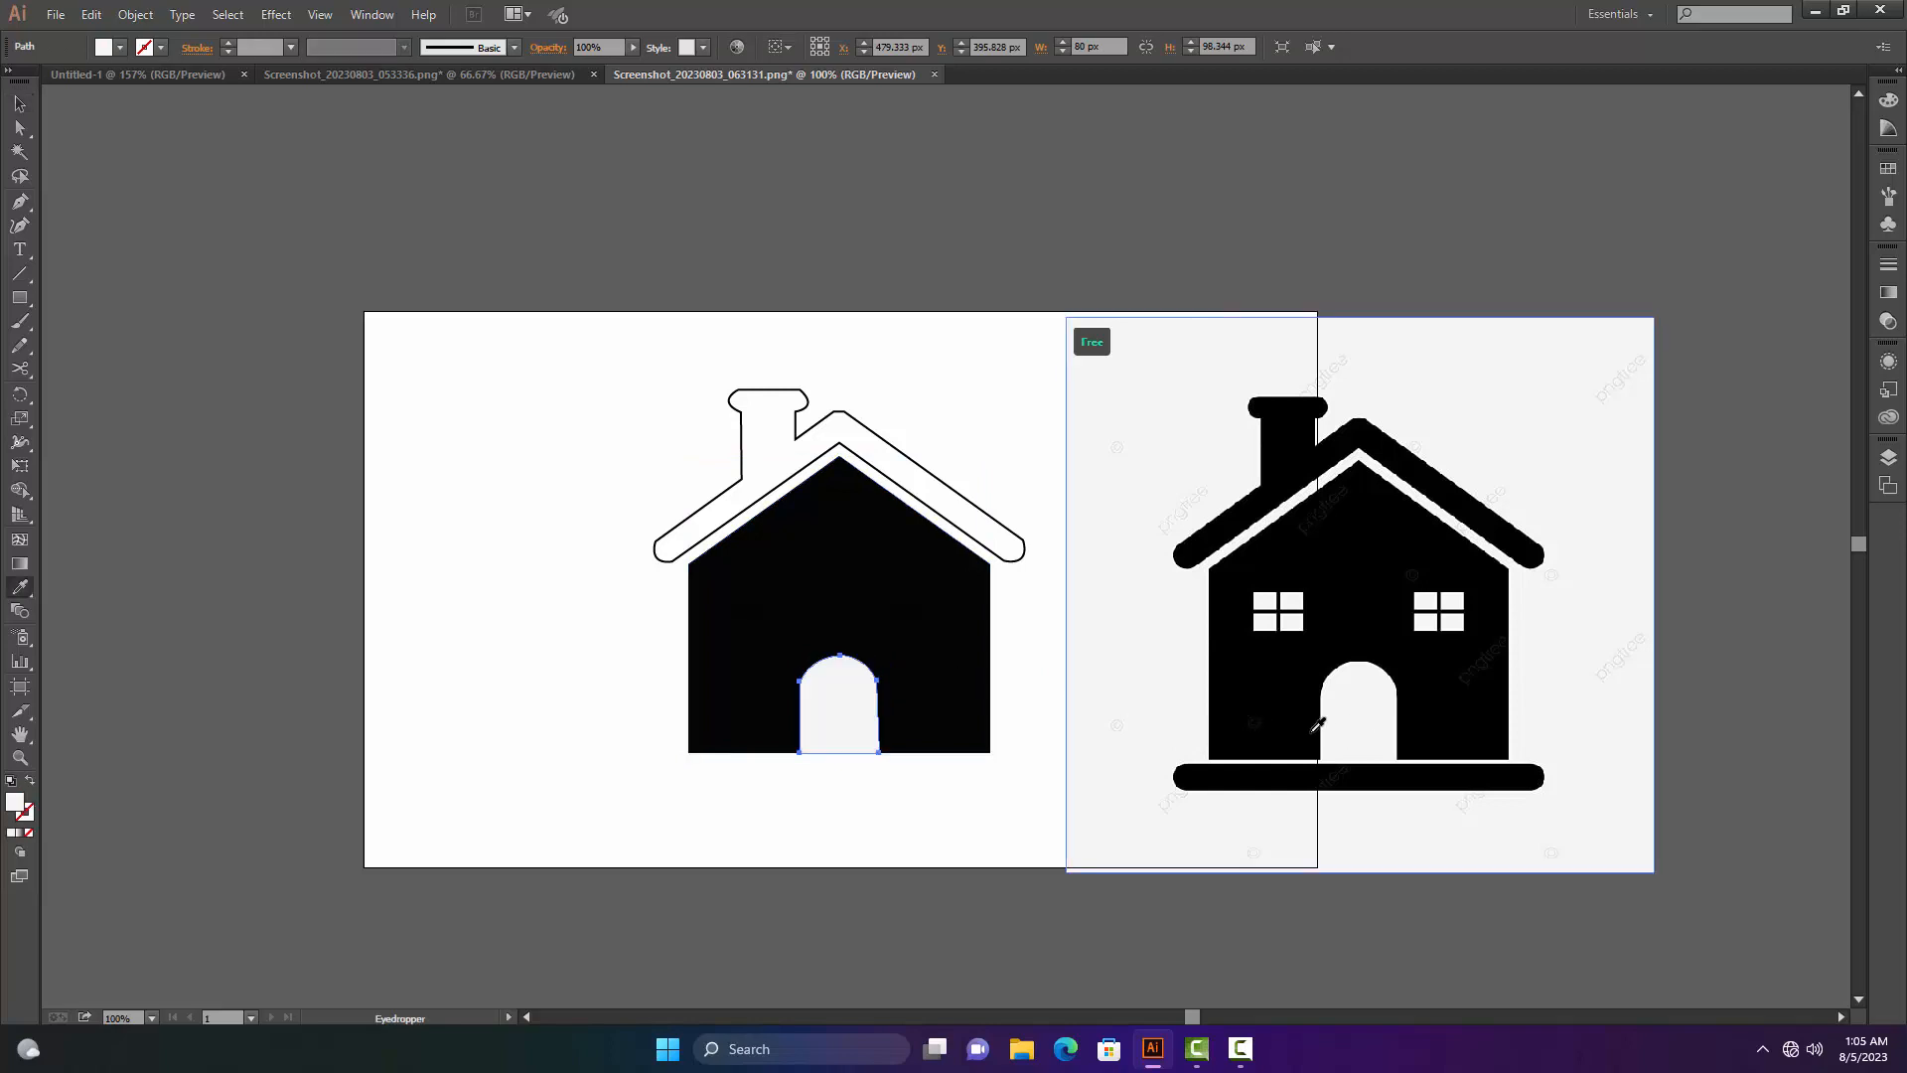
key("v")
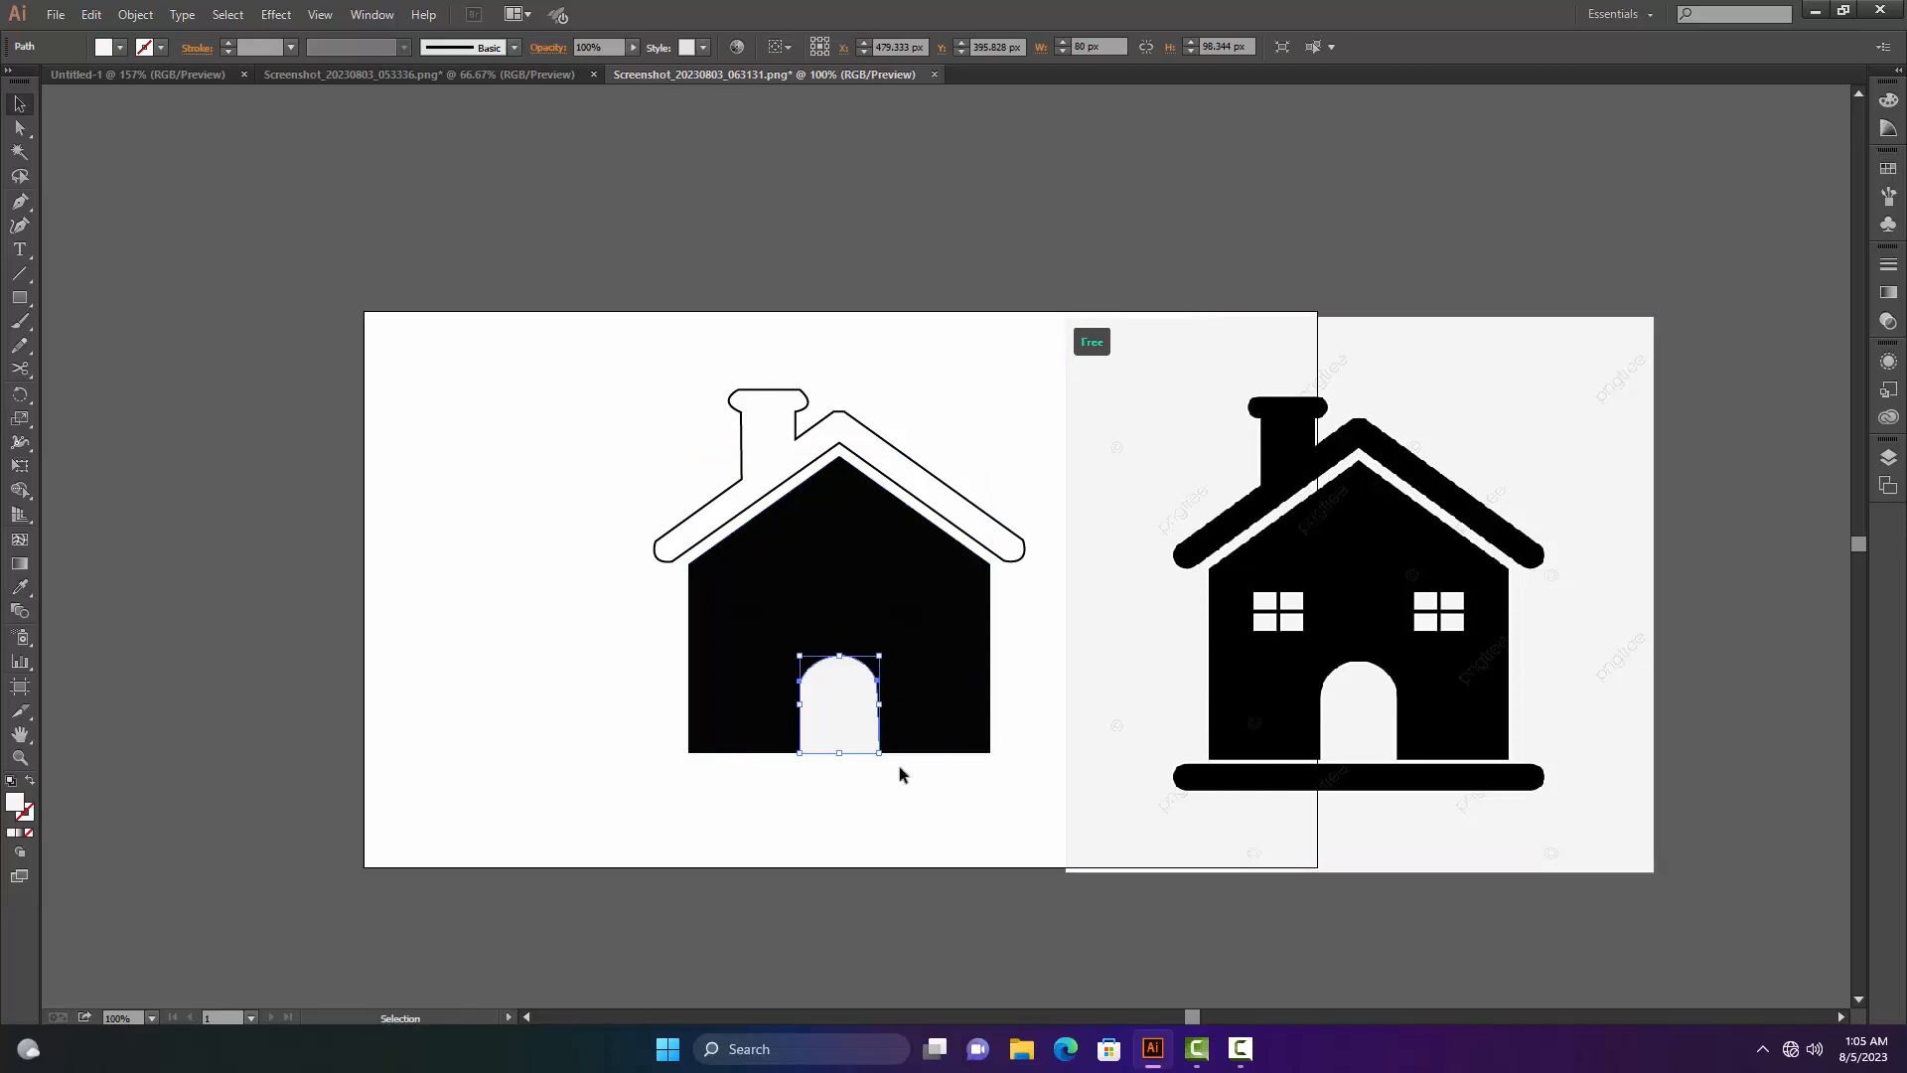
- Fill the rounded base bar with the reference image's black and shift it 3 px up and 1 px left
left_click(793, 768)
key("i")
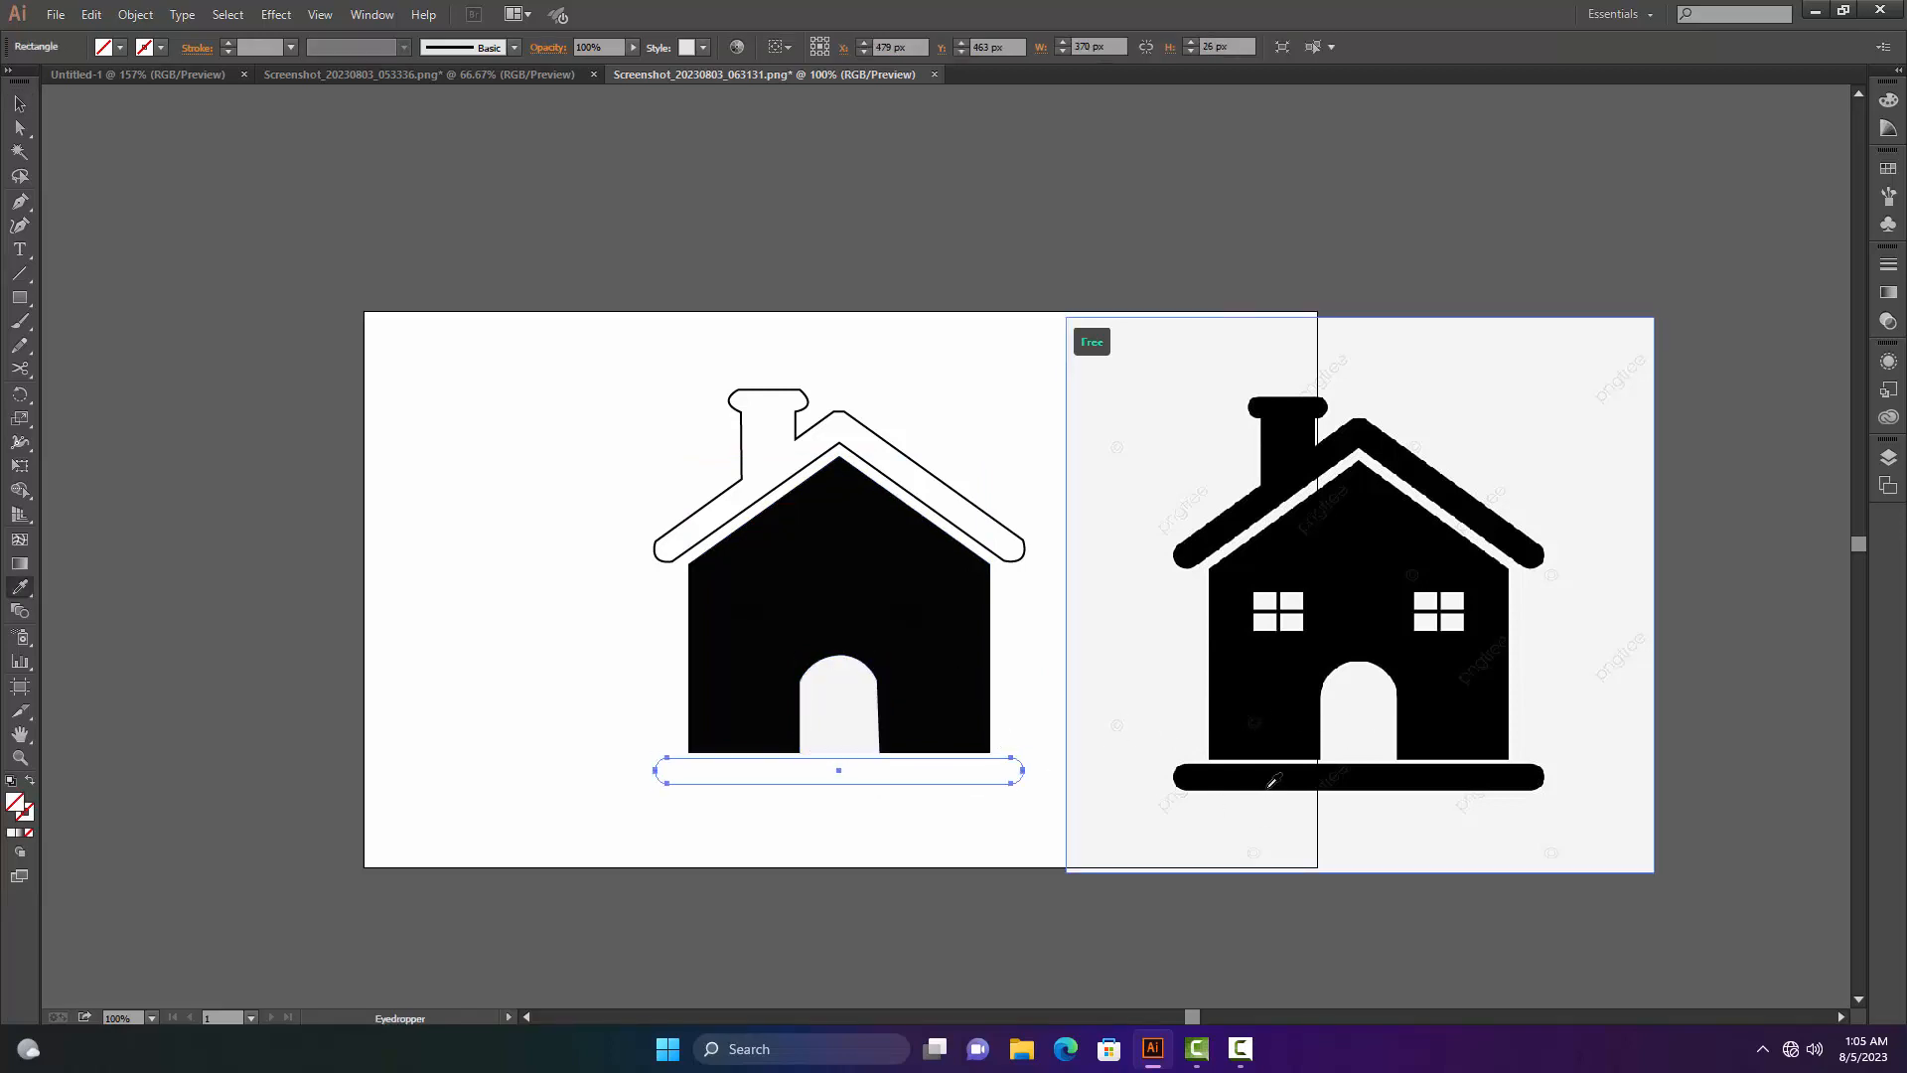
left_click(1268, 775)
key("v")
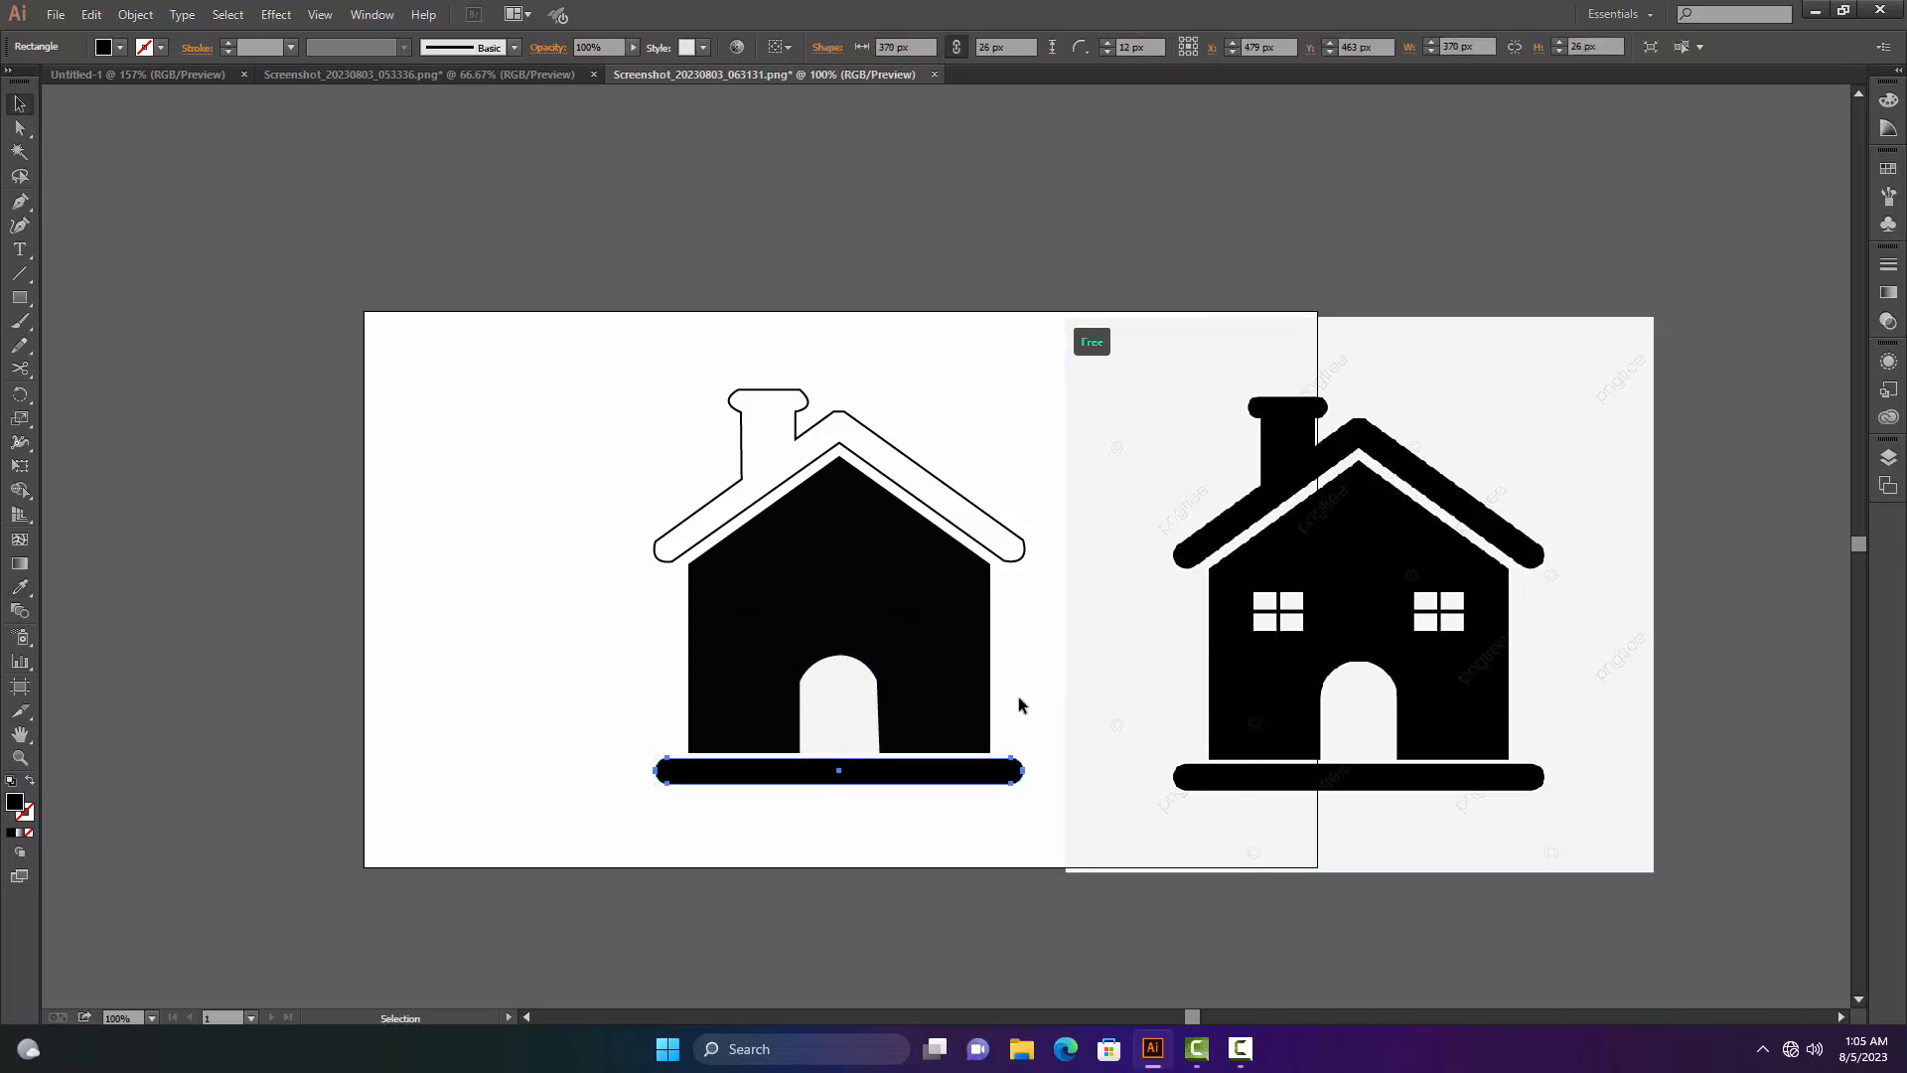
left_click(1017, 706)
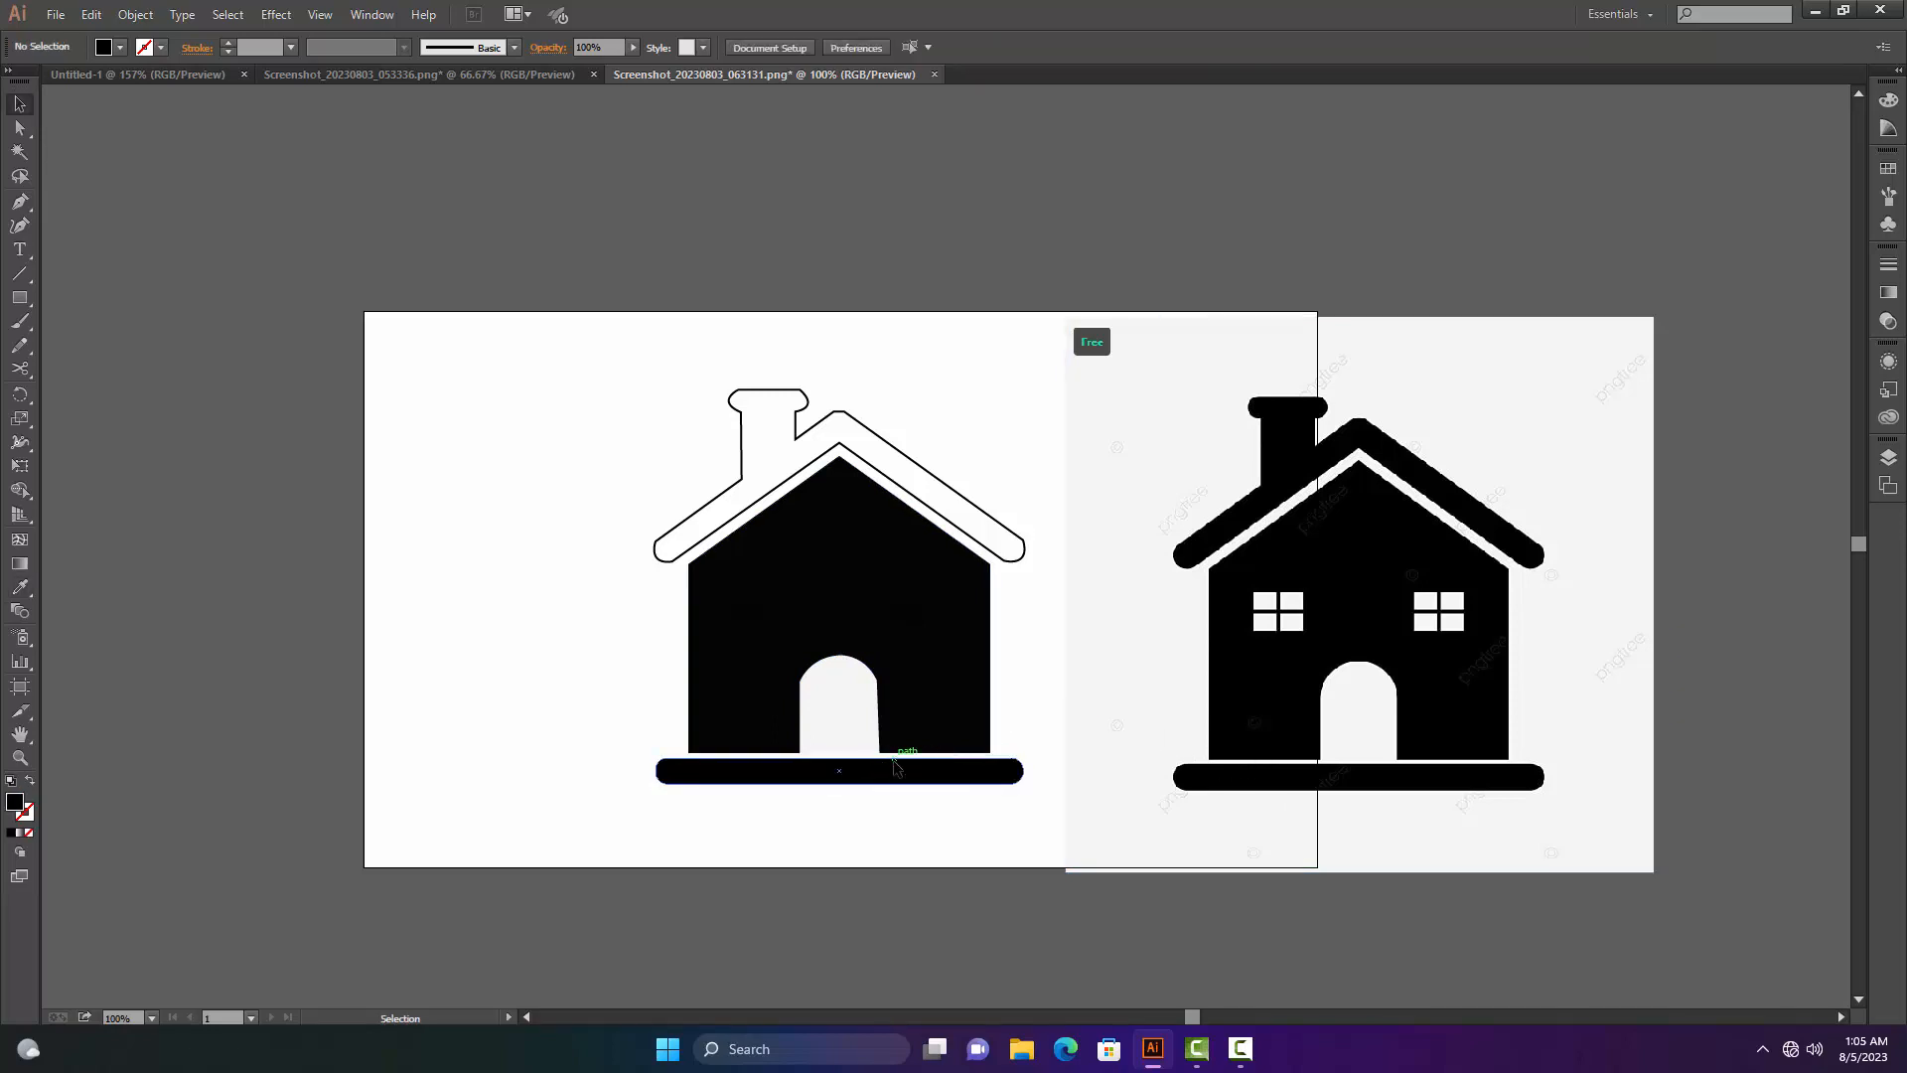
left_click(894, 765)
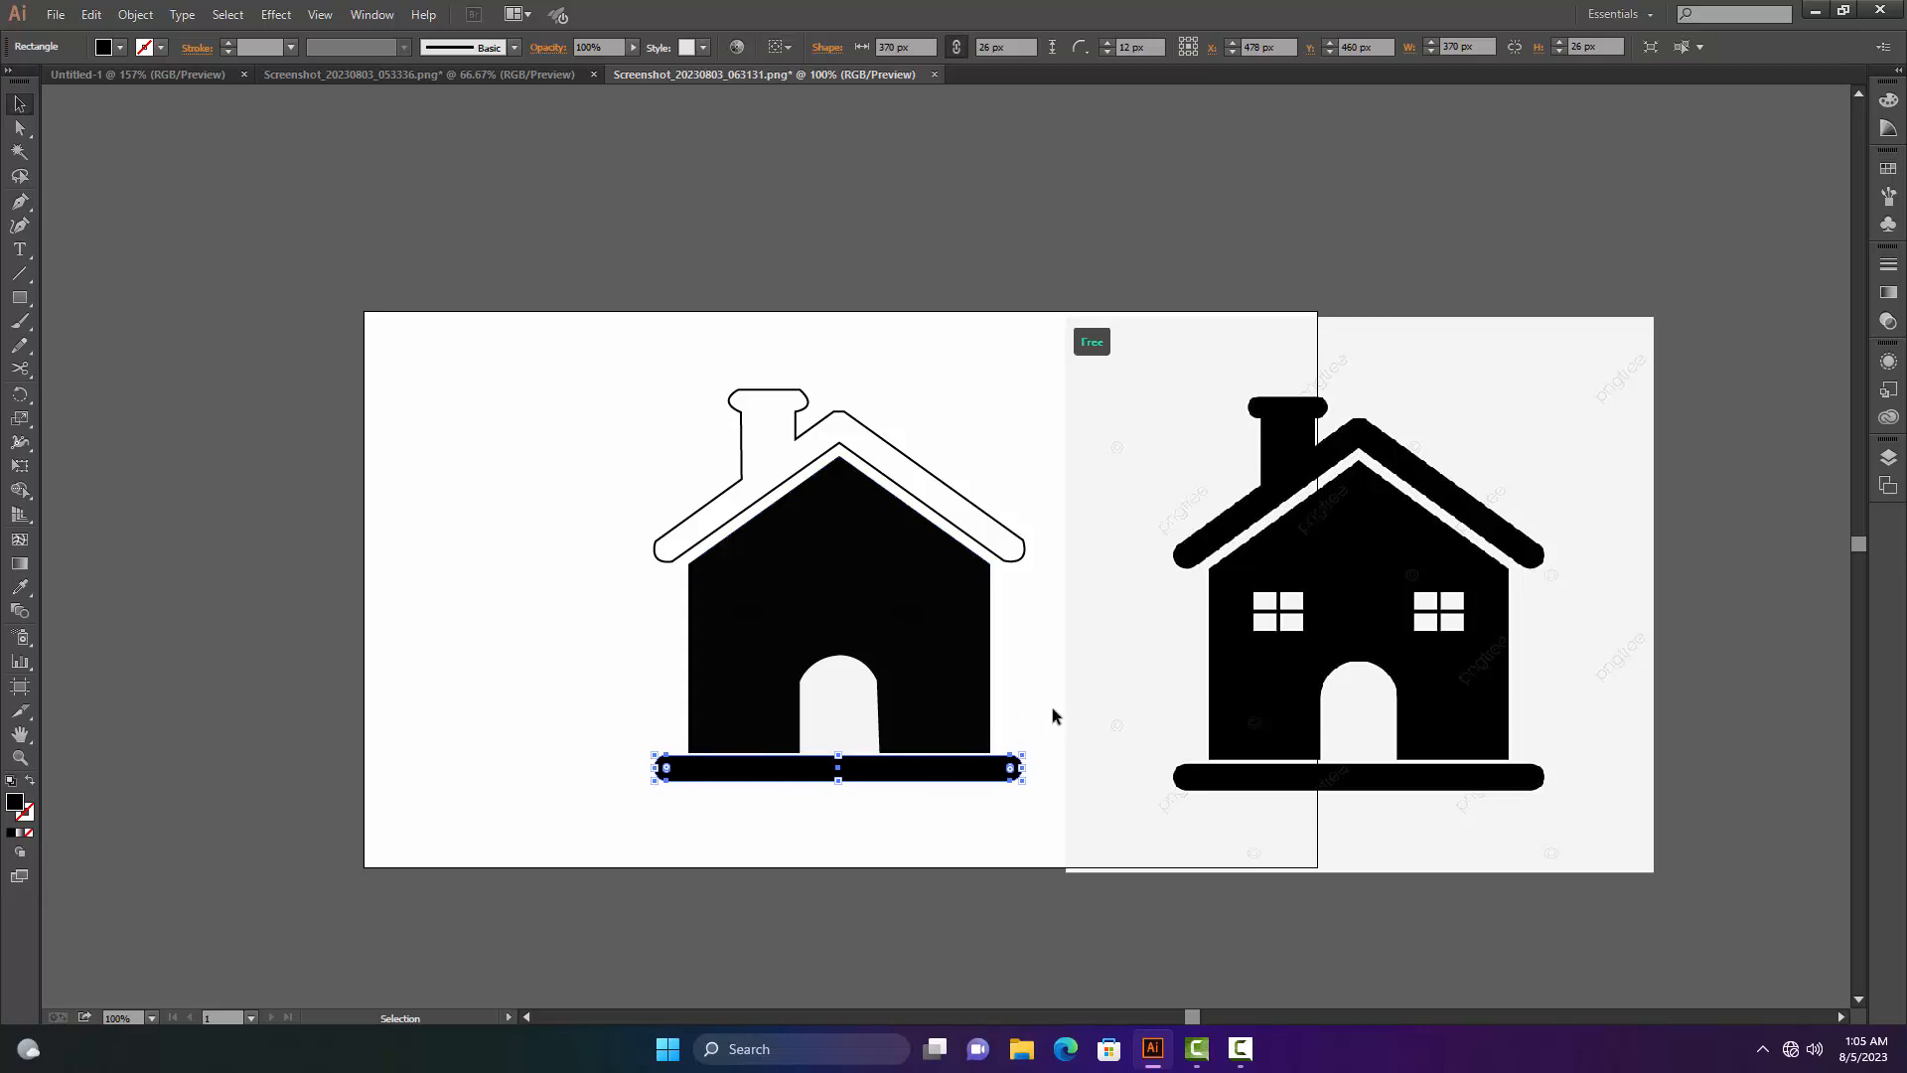
- Fill the right window's rectangle with the light colour sampled from the reference image's door using the Eyedropper
left_click(1004, 711)
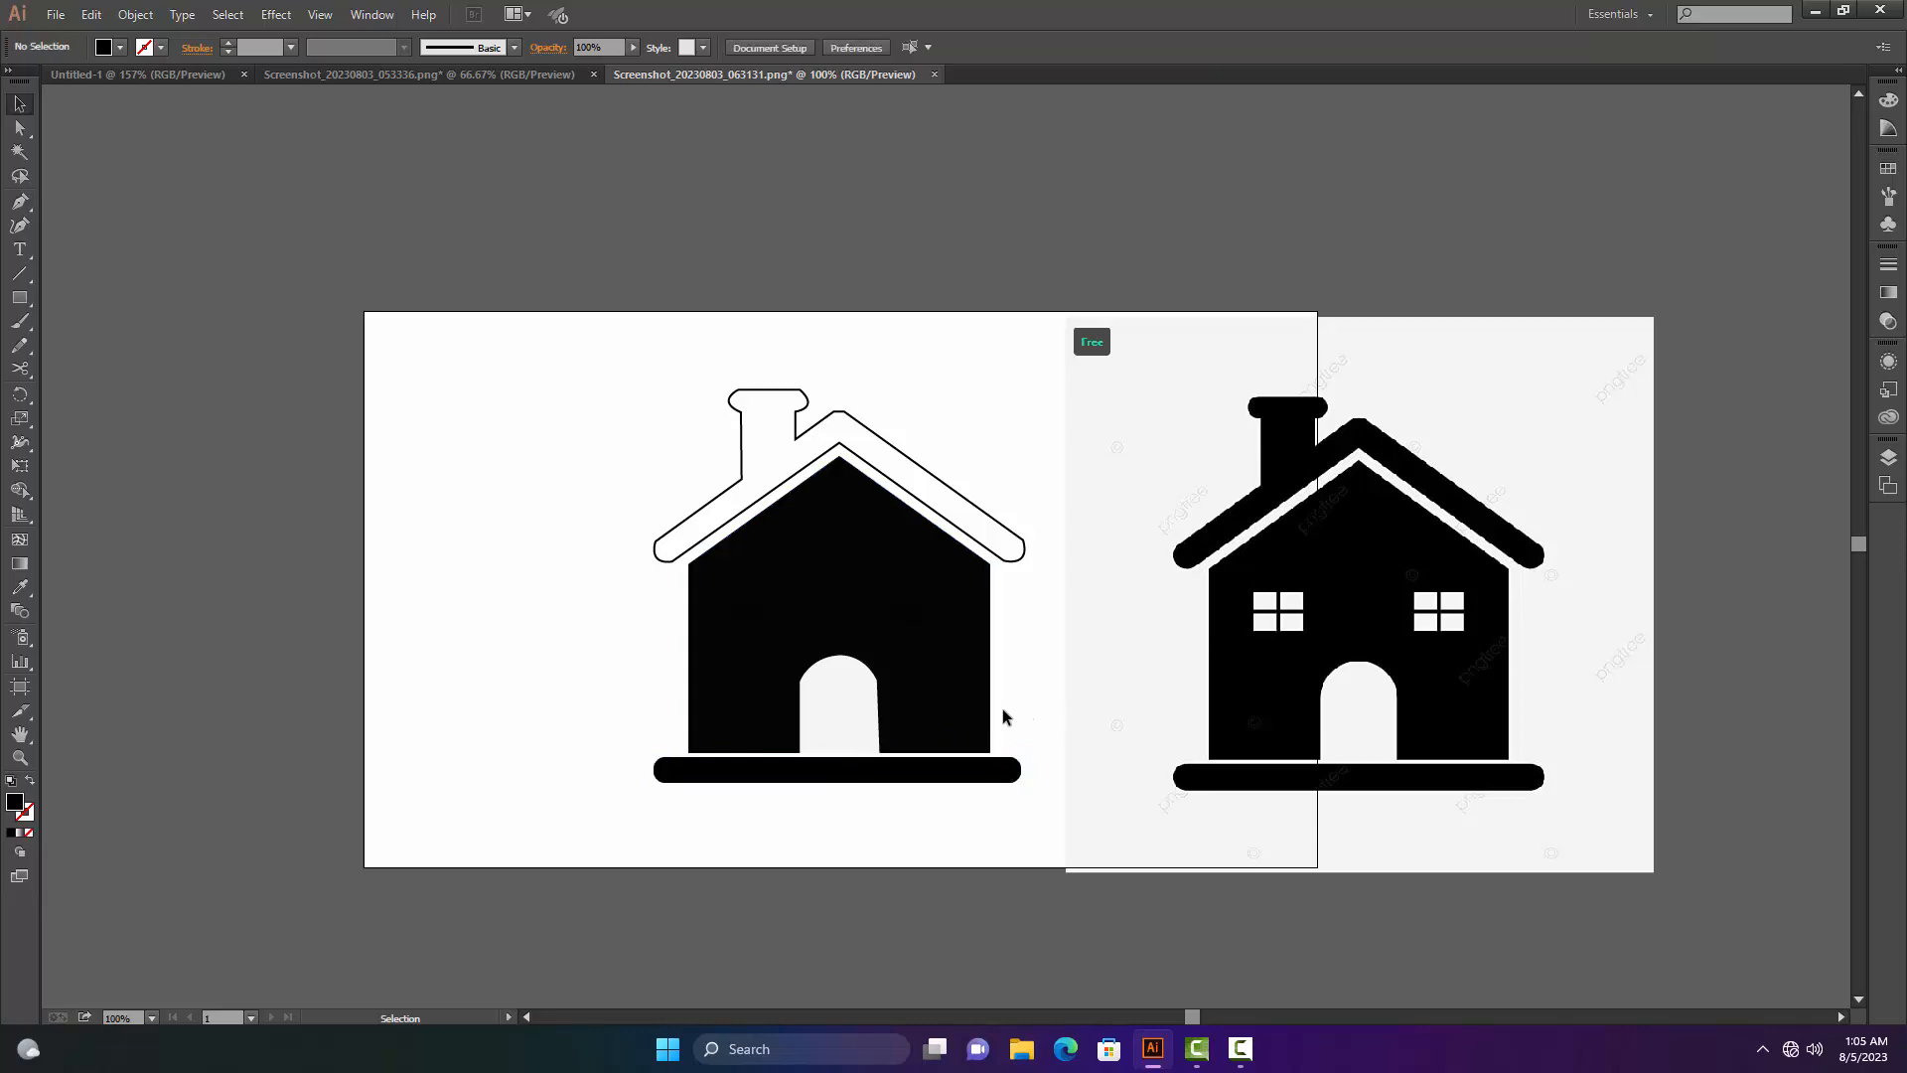
left_click(935, 608)
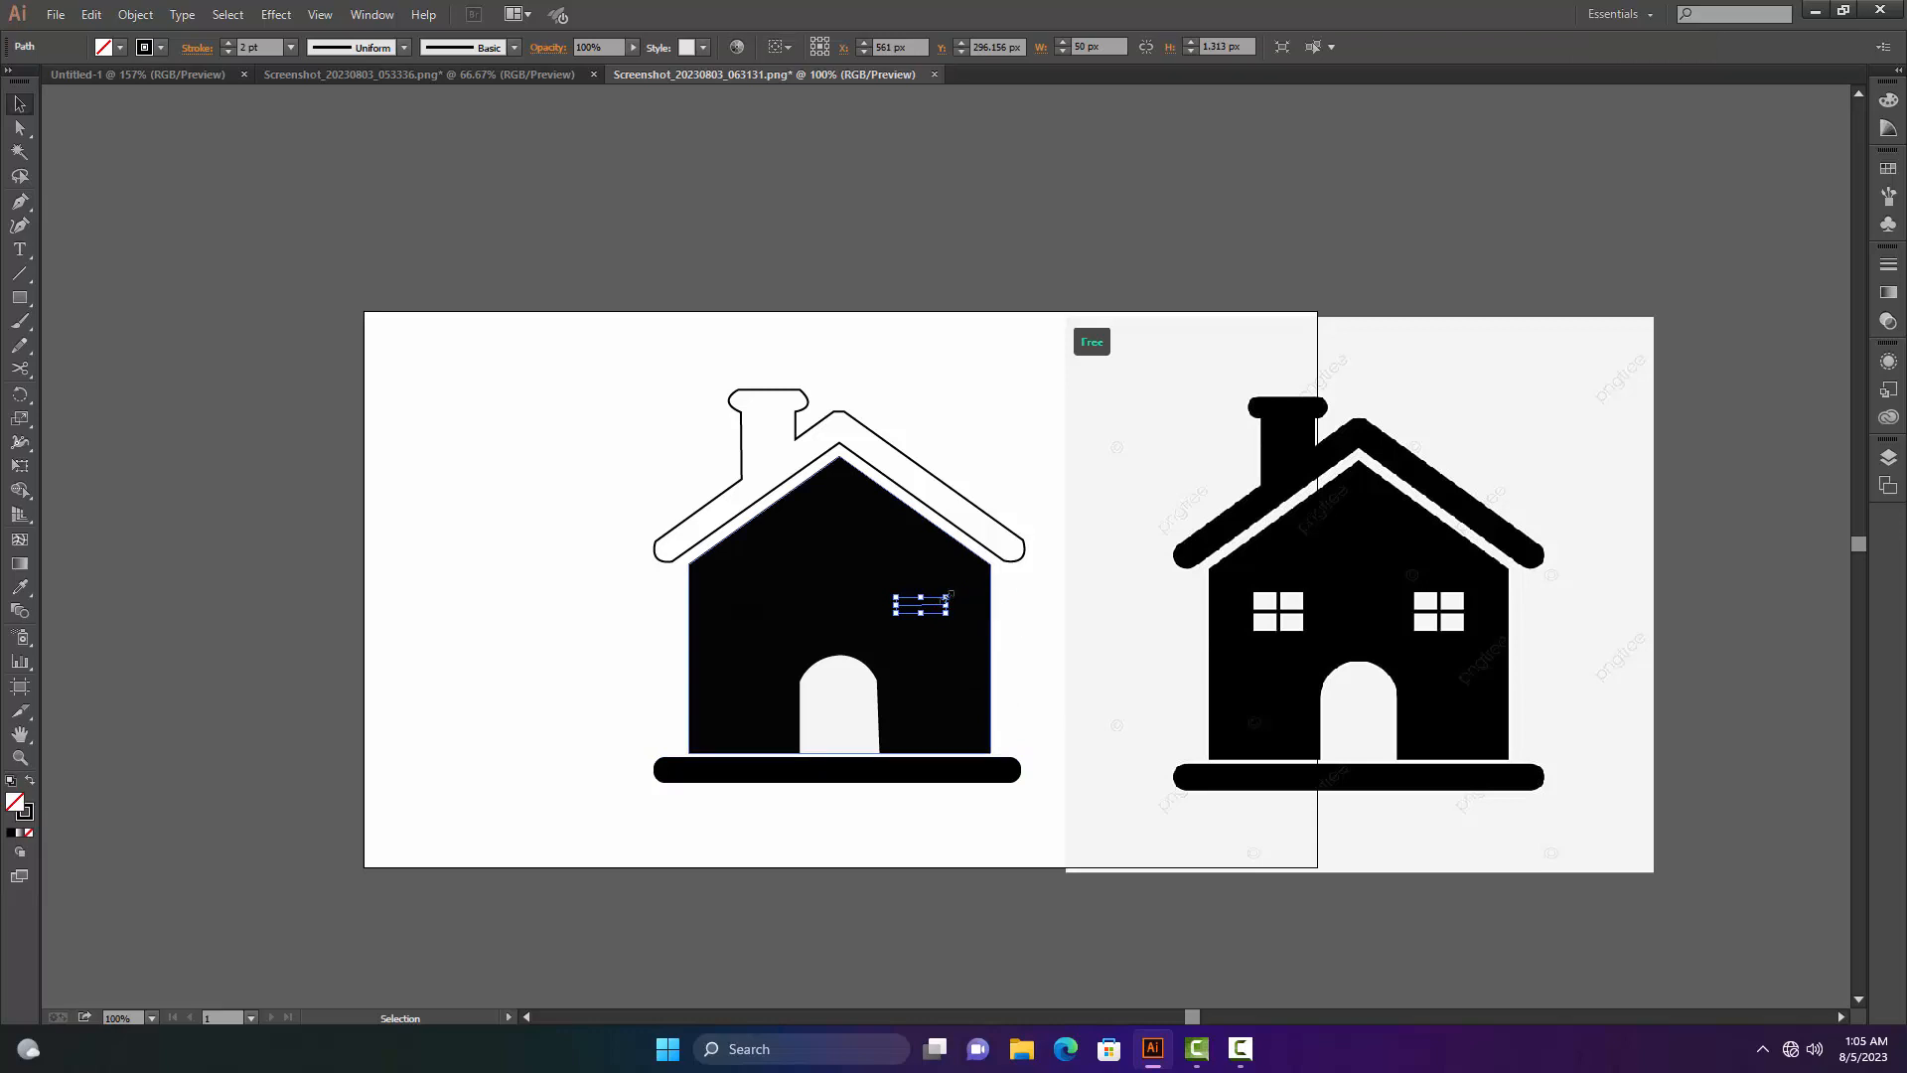
left_click(939, 588)
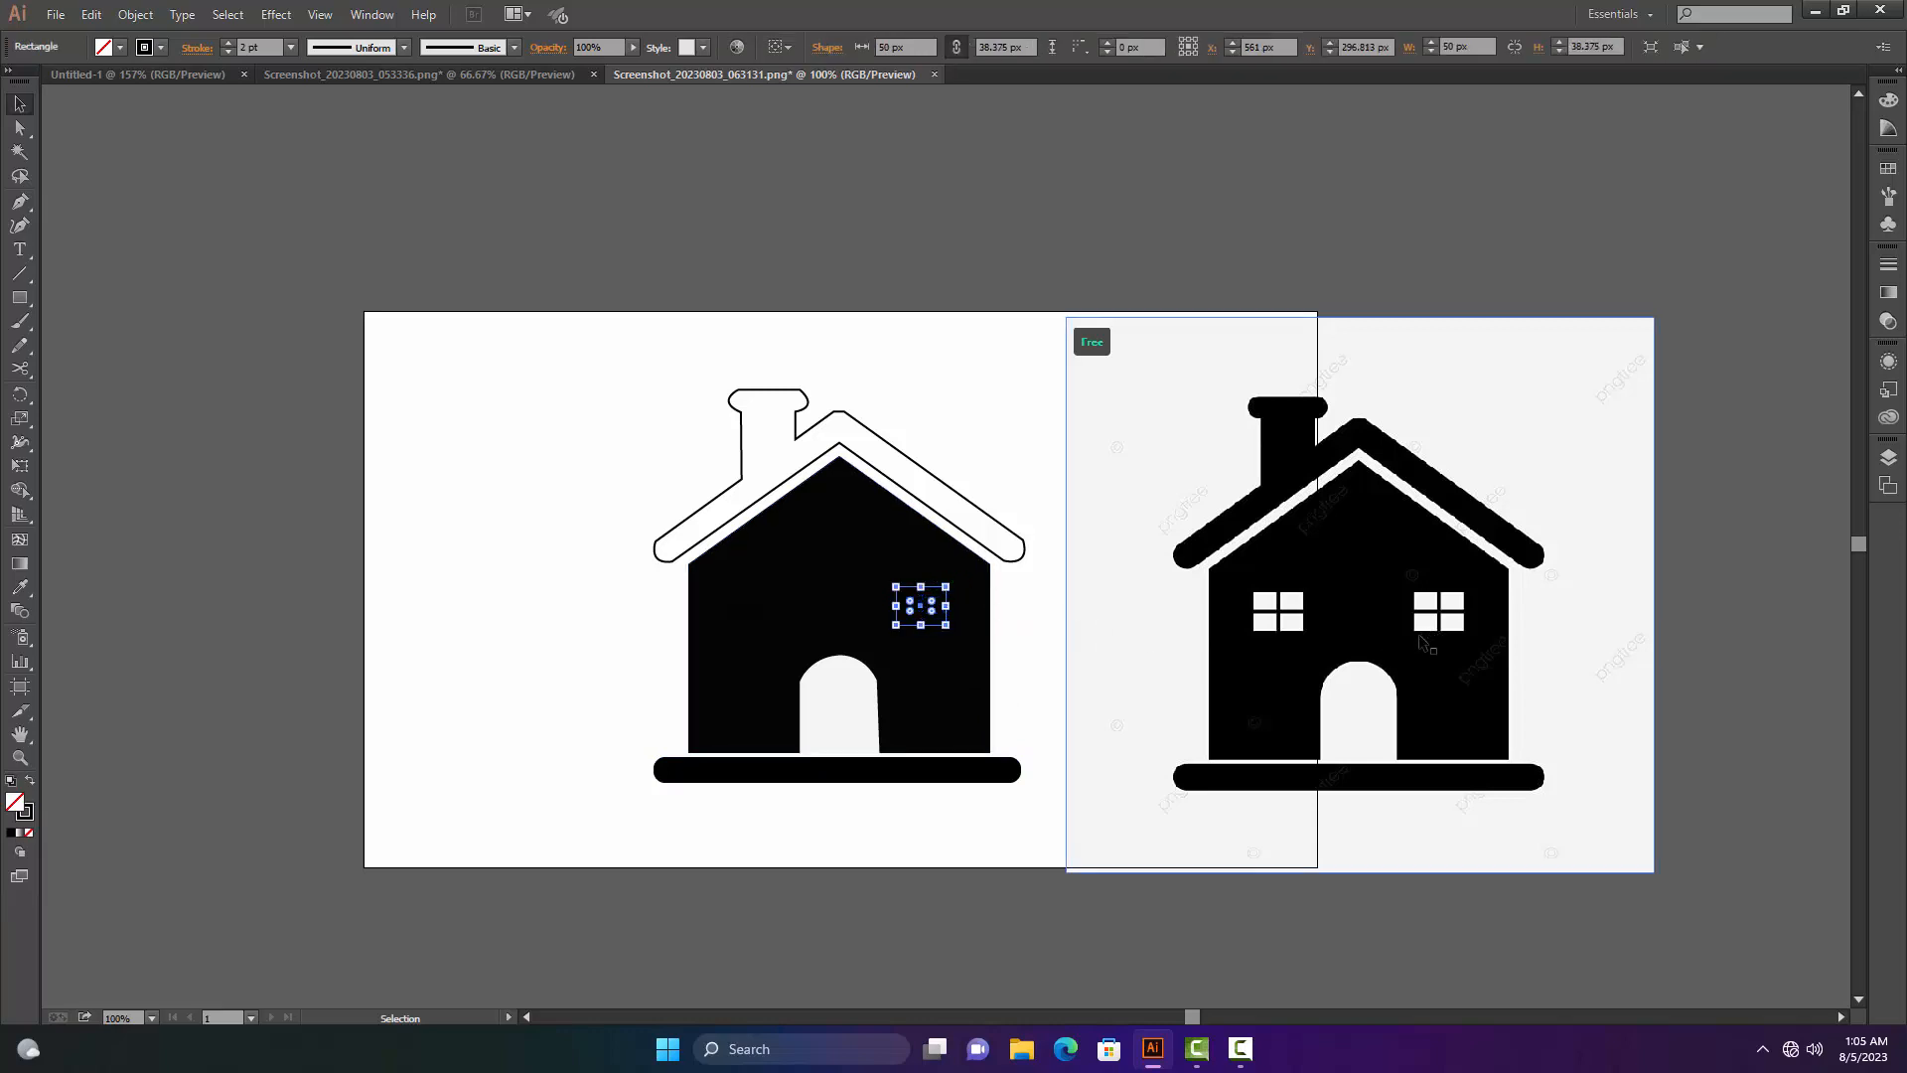
key("i")
left_click(1344, 697)
key("v")
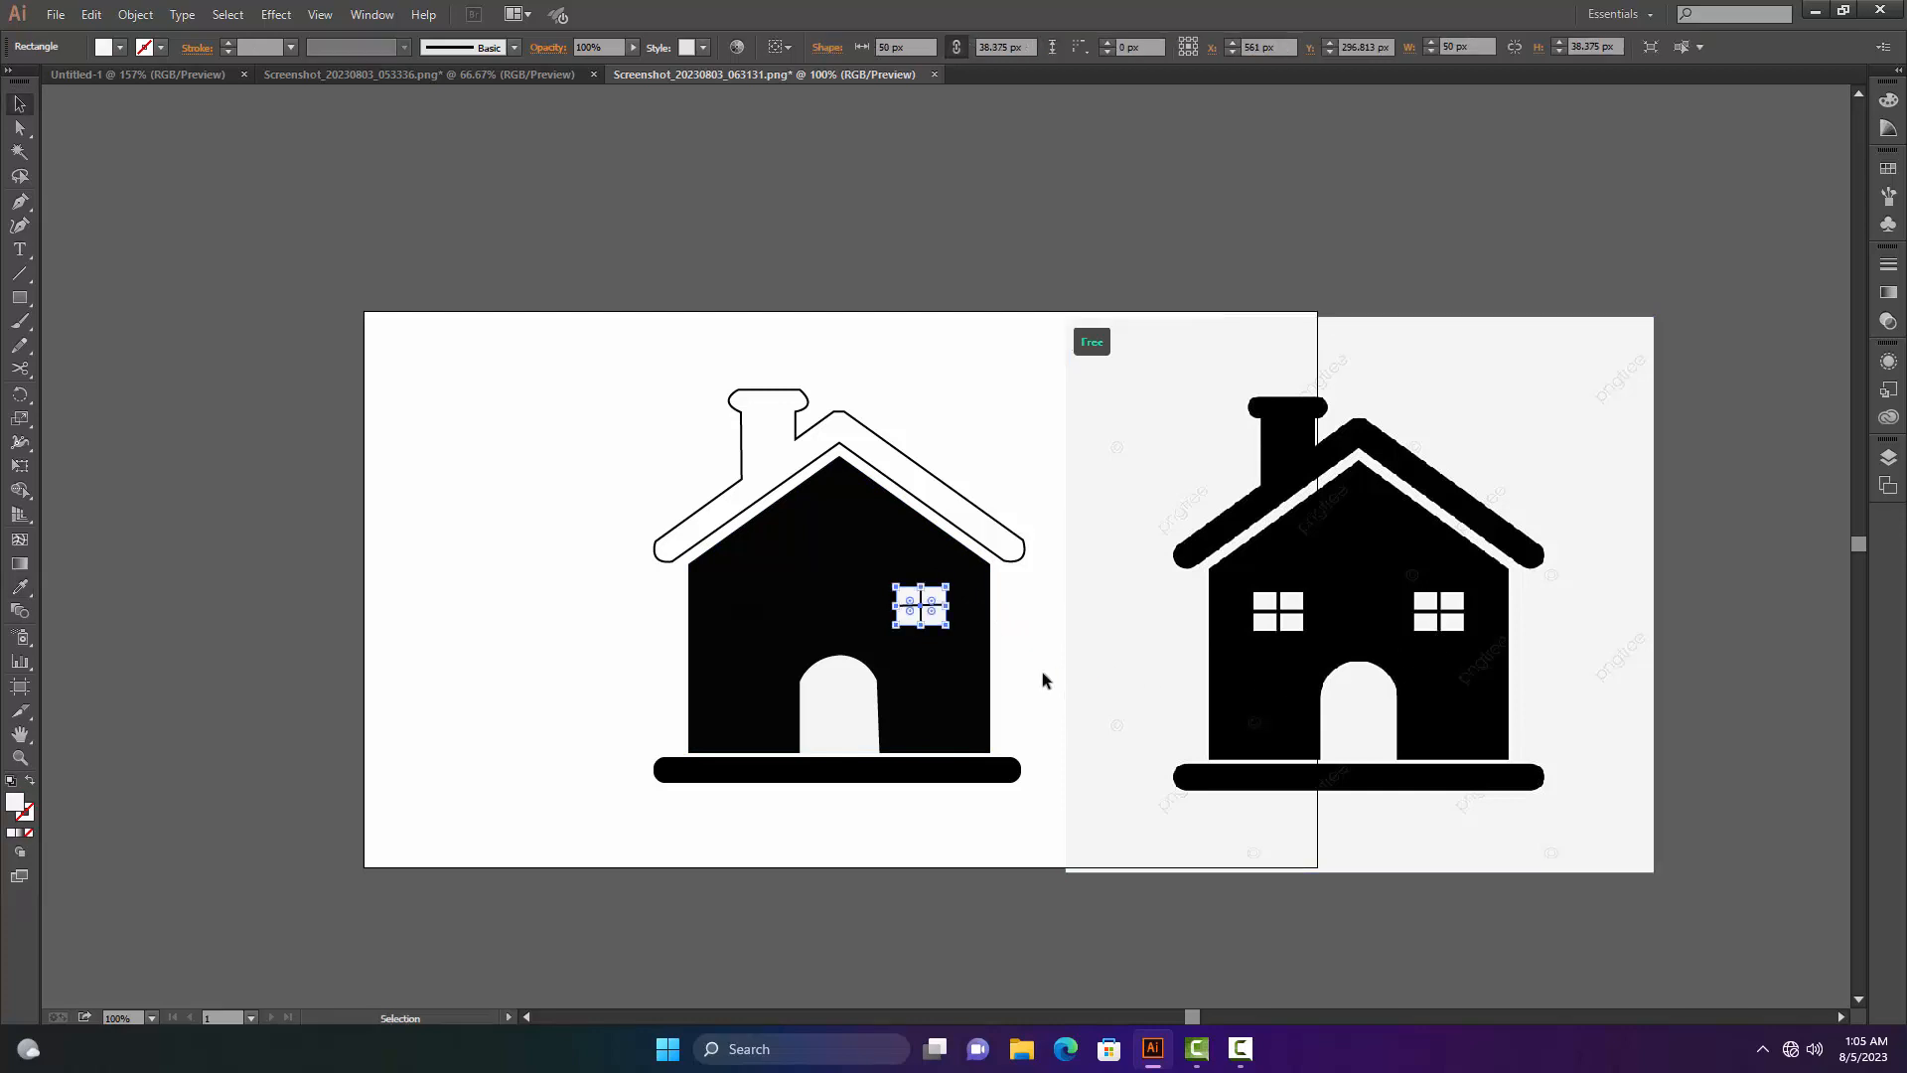
left_click(1033, 663)
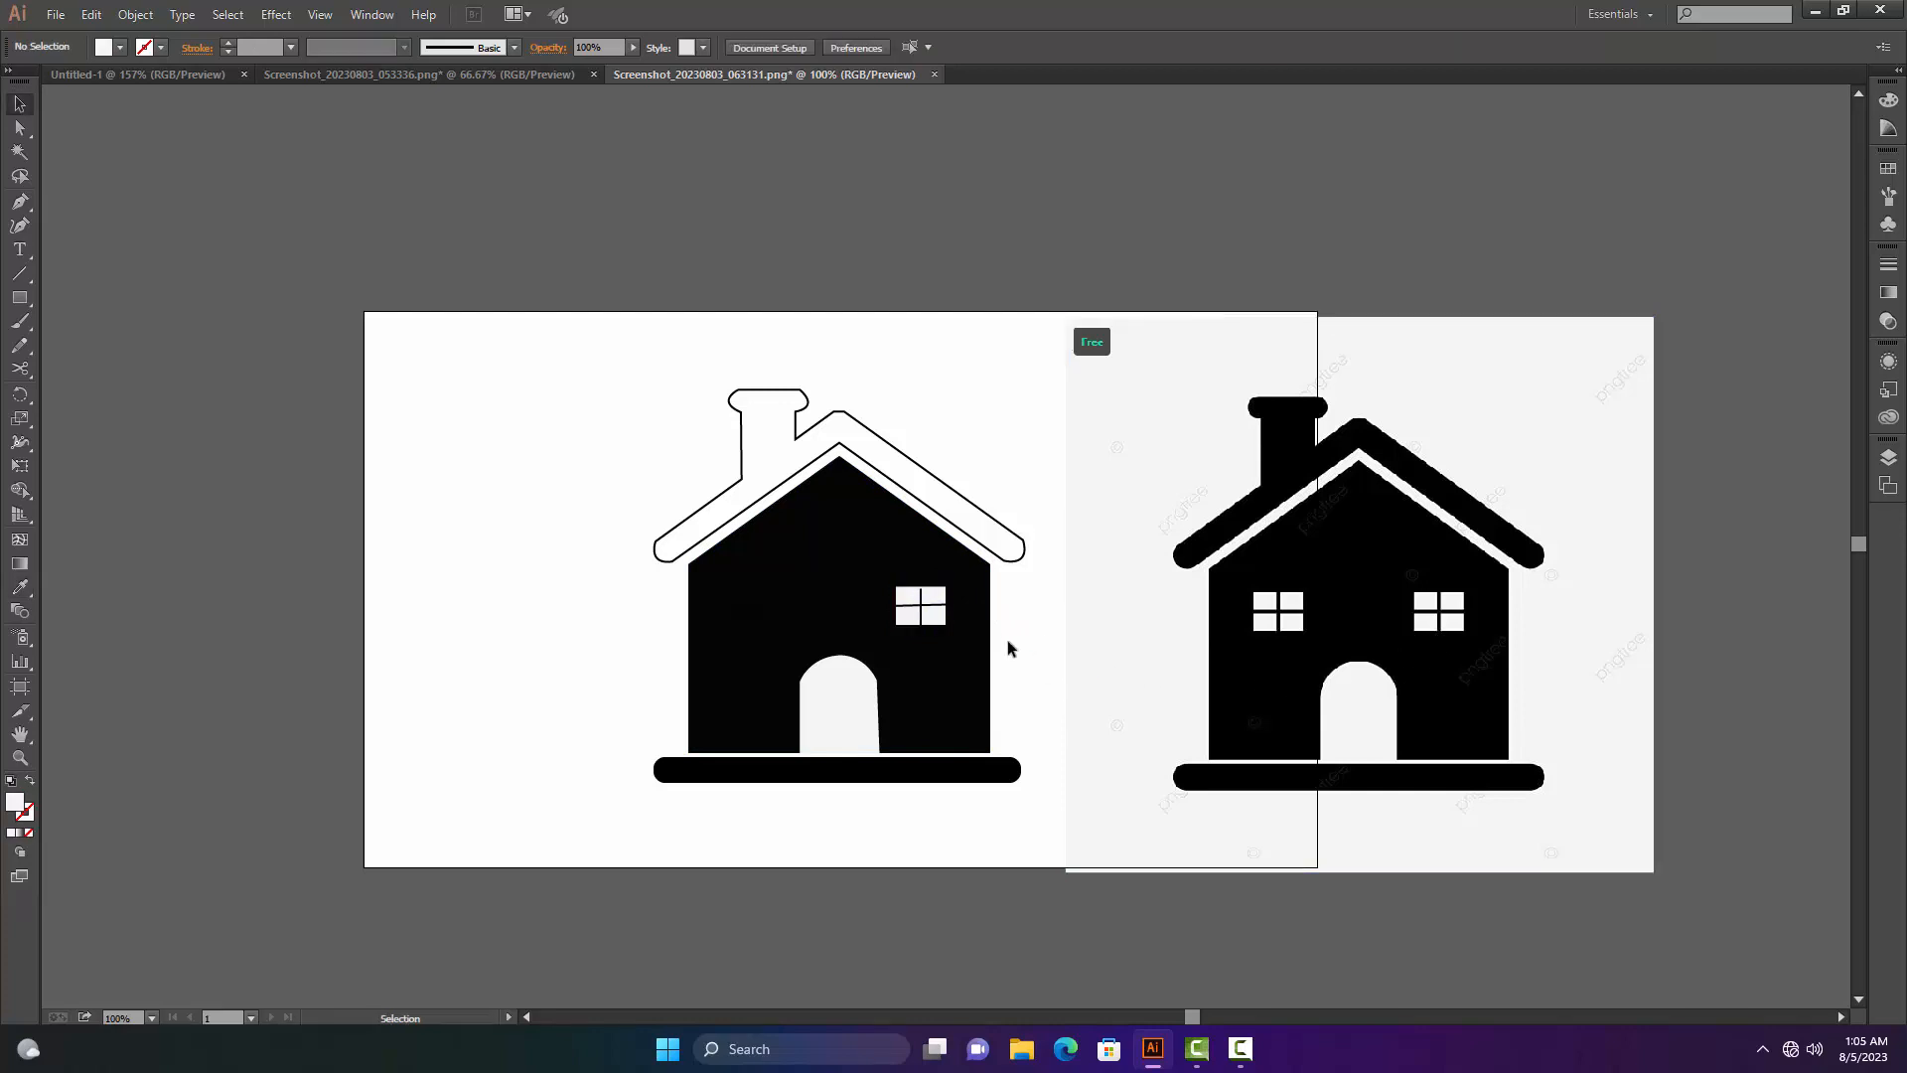
- Set the right window rectangle's stroke weight to 2 pt
left_click(929, 589)
left_click(291, 48)
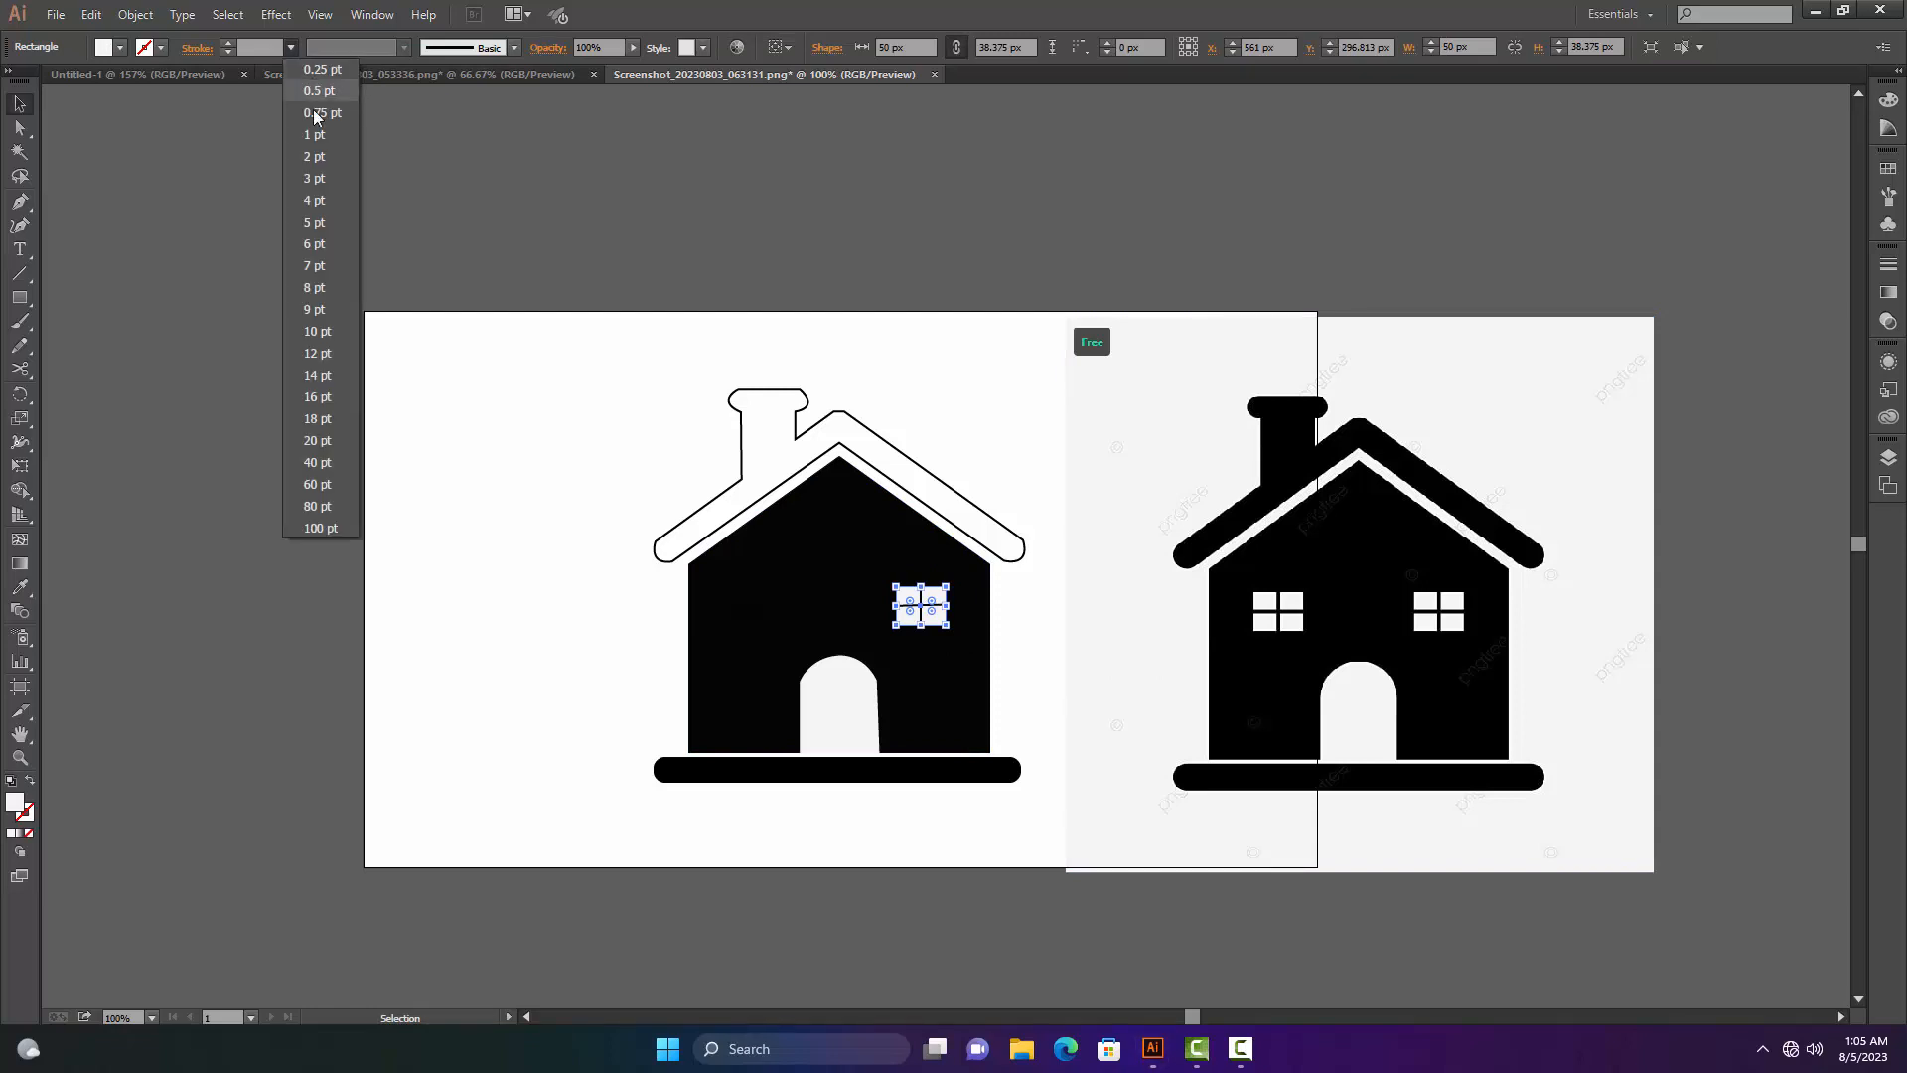
left_click(314, 156)
left_click(300, 161)
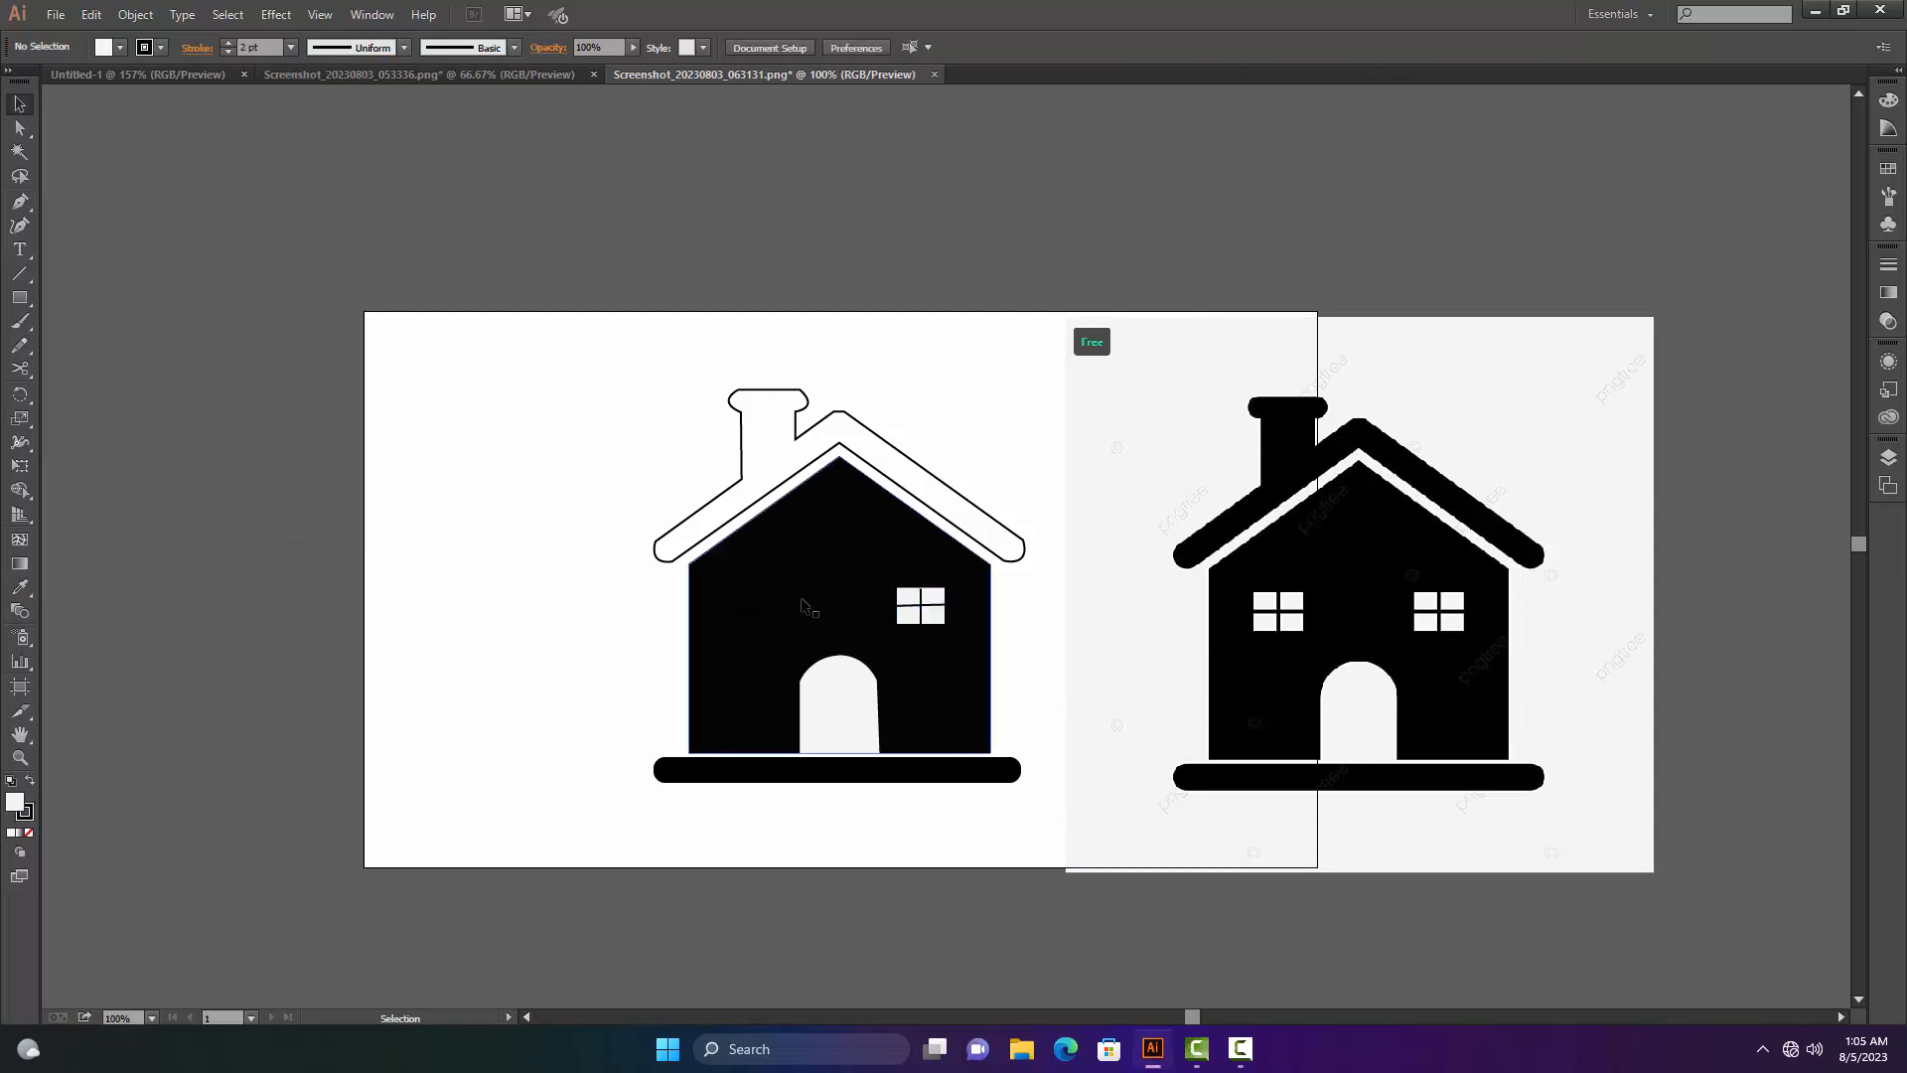
- Give the left window's rectangle the same light fill and 2 pt black stroke as the right window
left_click(785, 596)
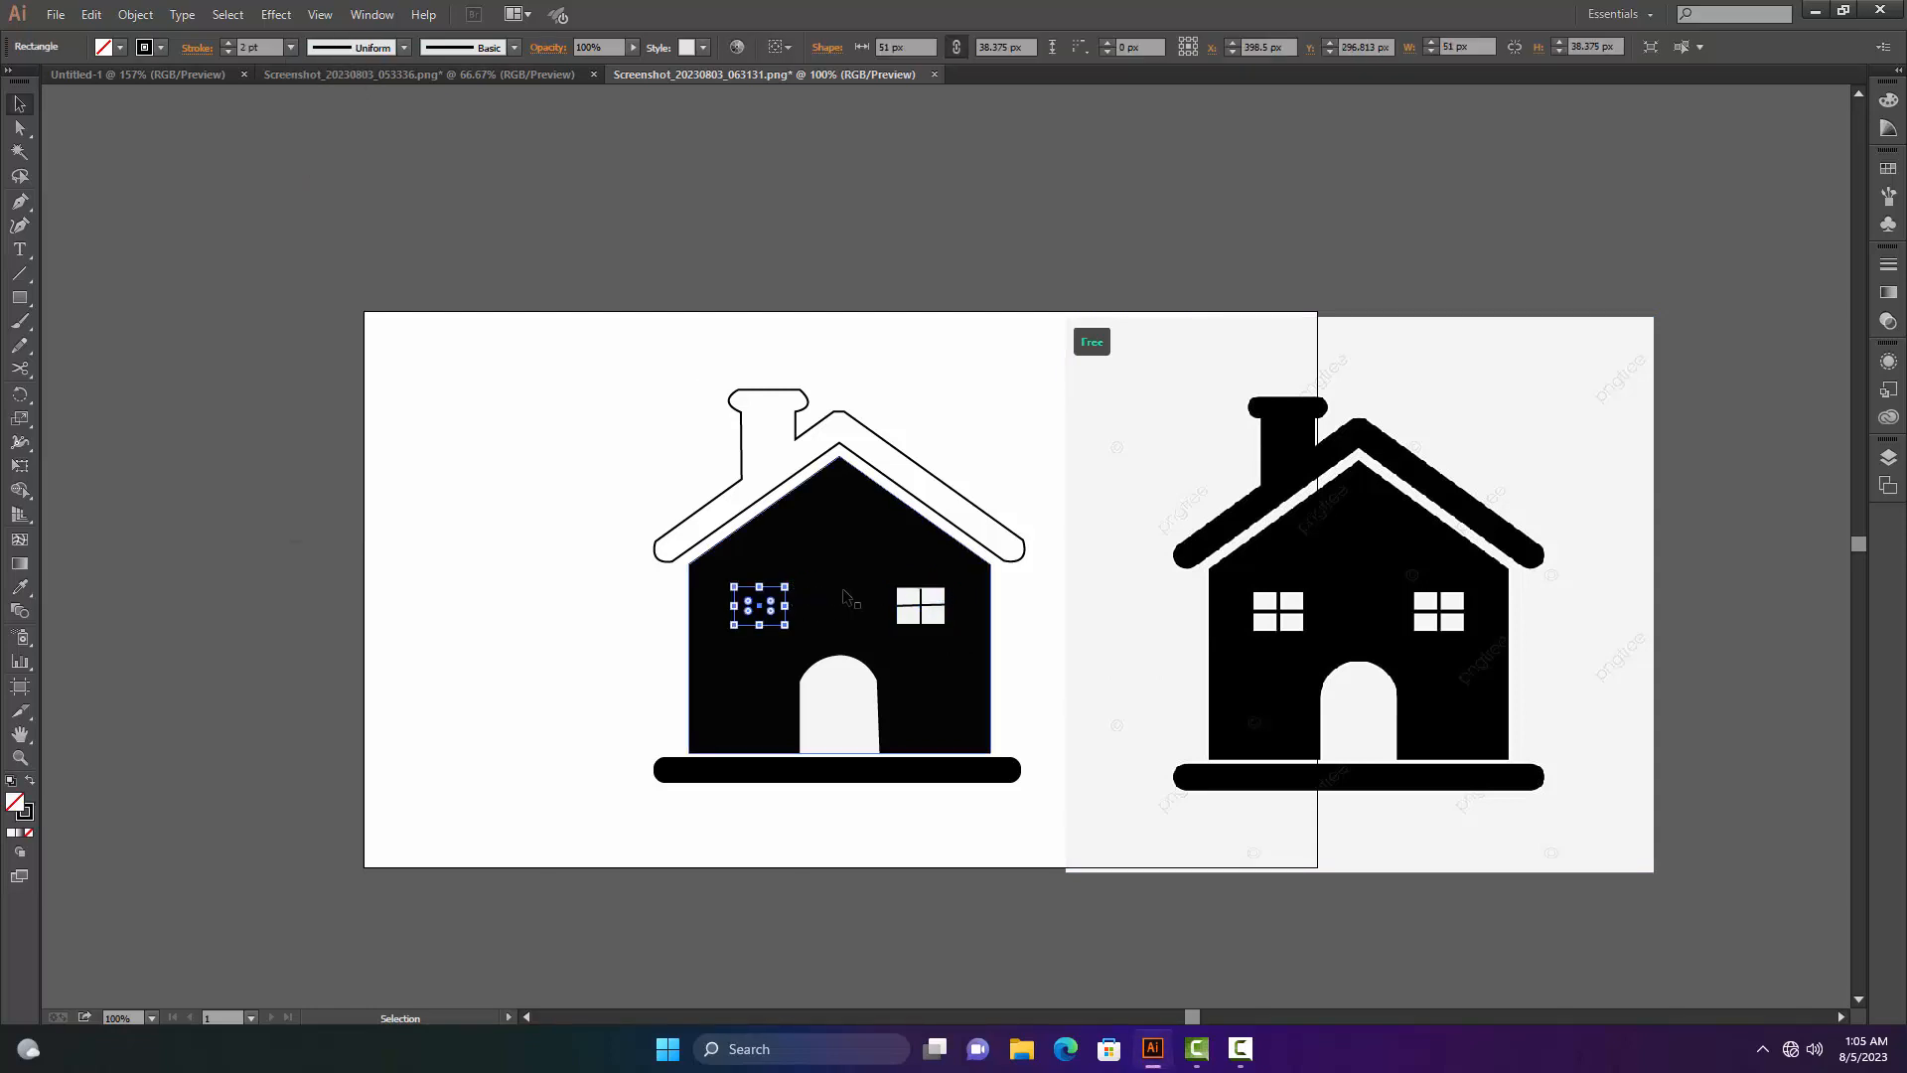
key("i")
left_click(1373, 695)
key("c")
left_click(902, 552)
key("Return")
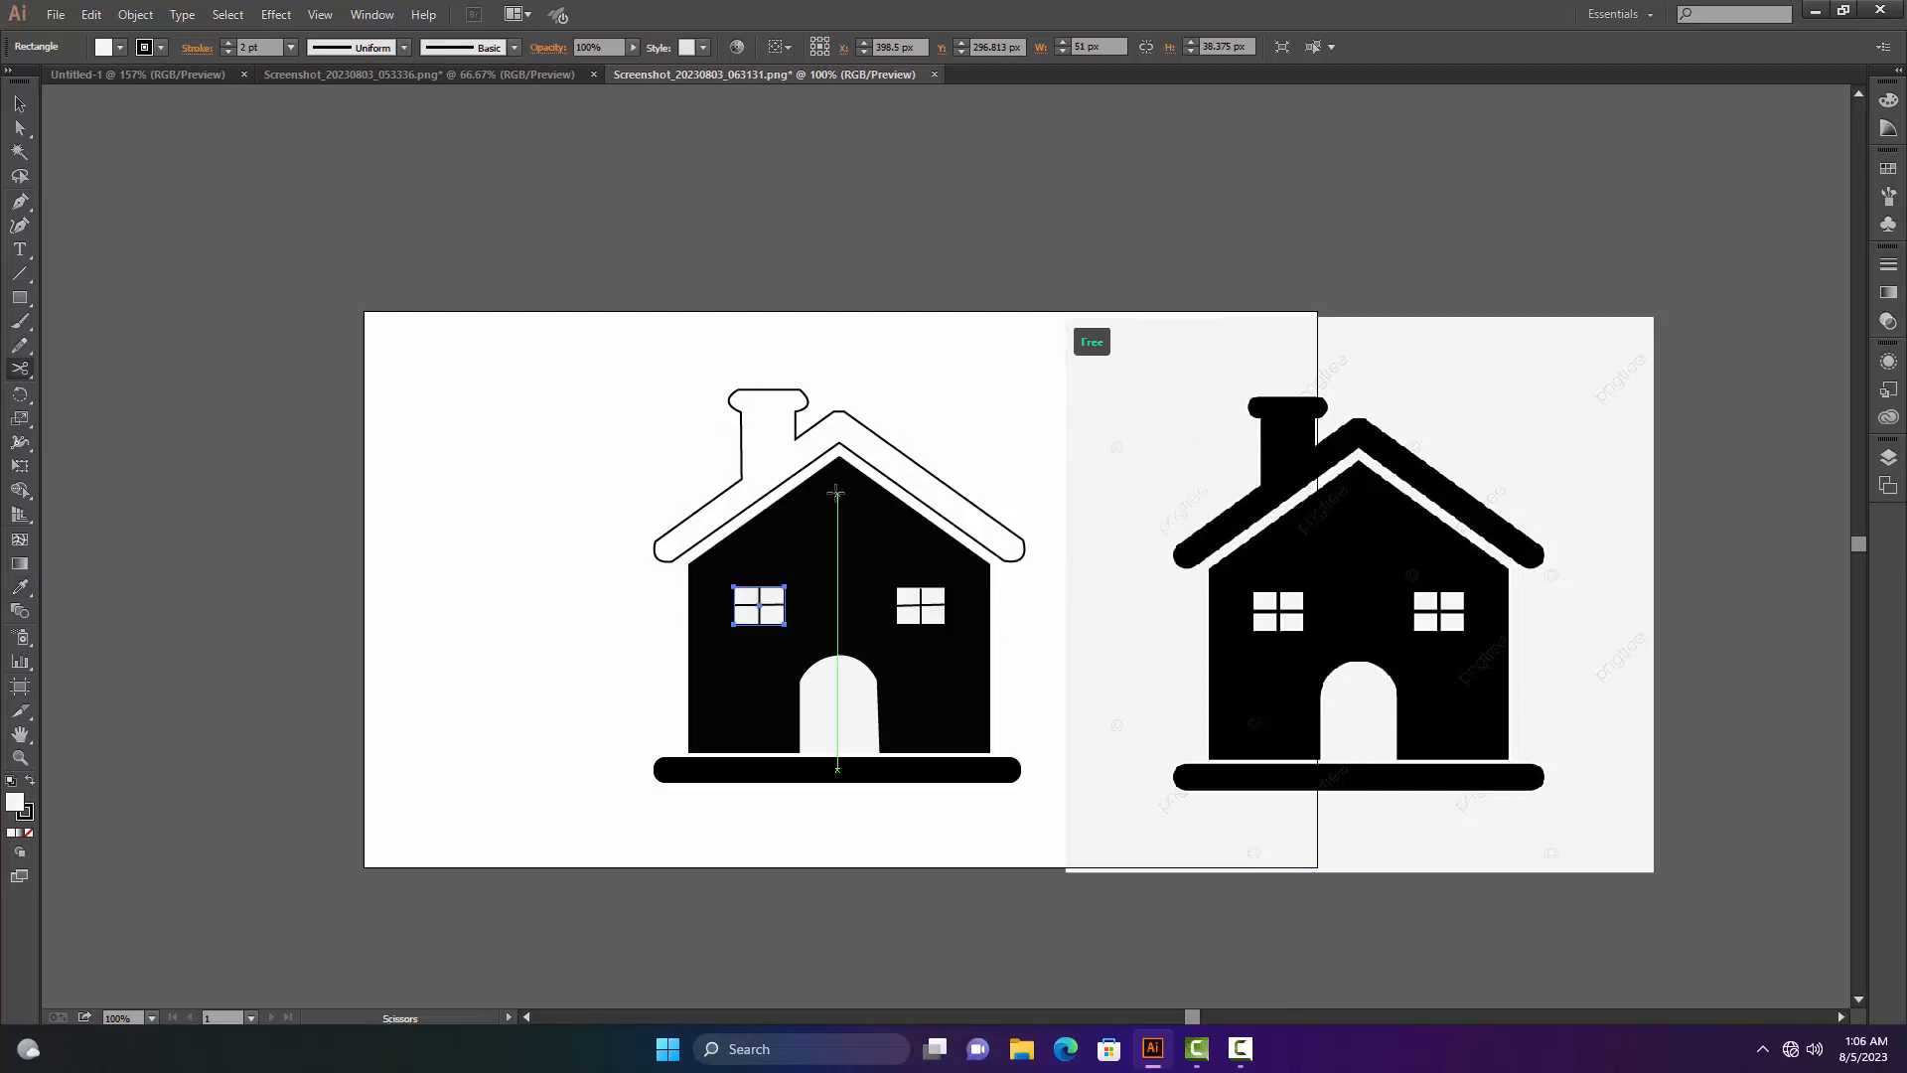
key("v")
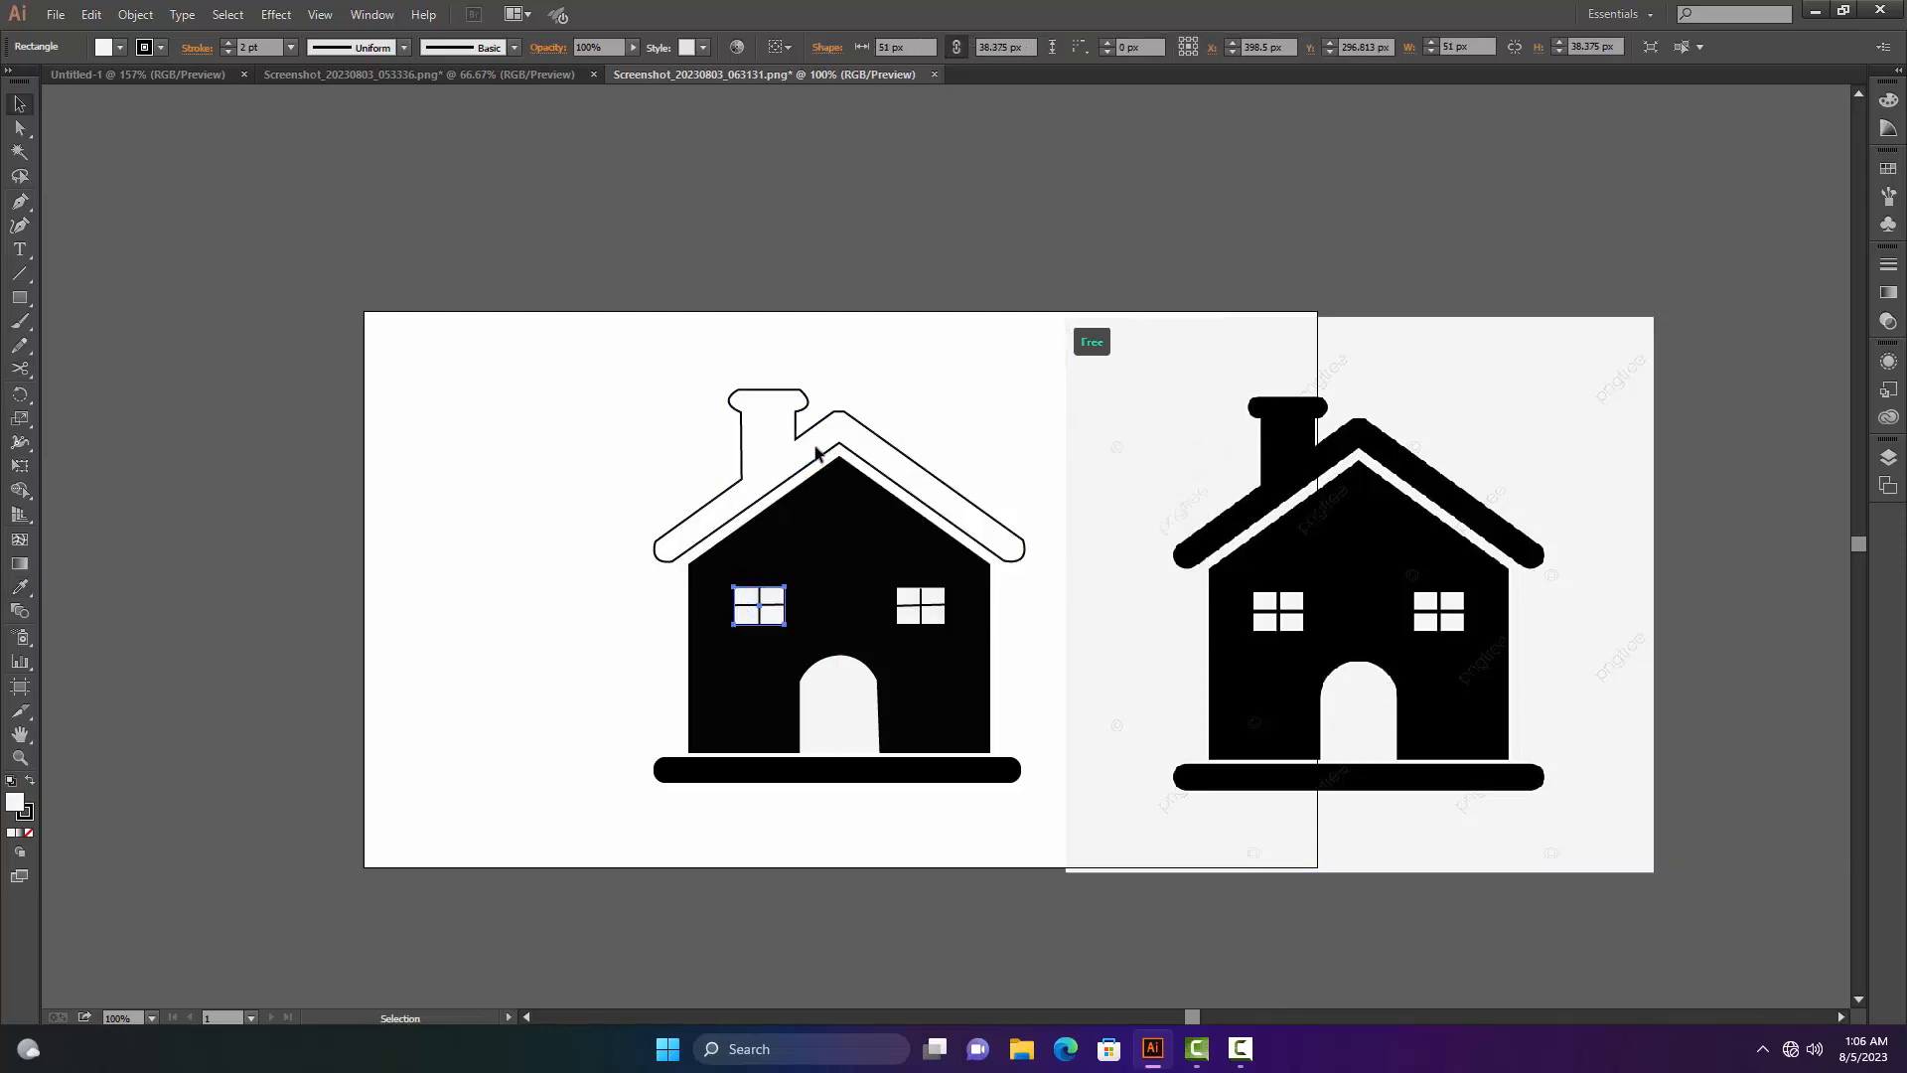
- Fill the combined roof and chimney outline with the black sampled from the reference image's roof
left_click(814, 449)
left_click(822, 459)
key("i")
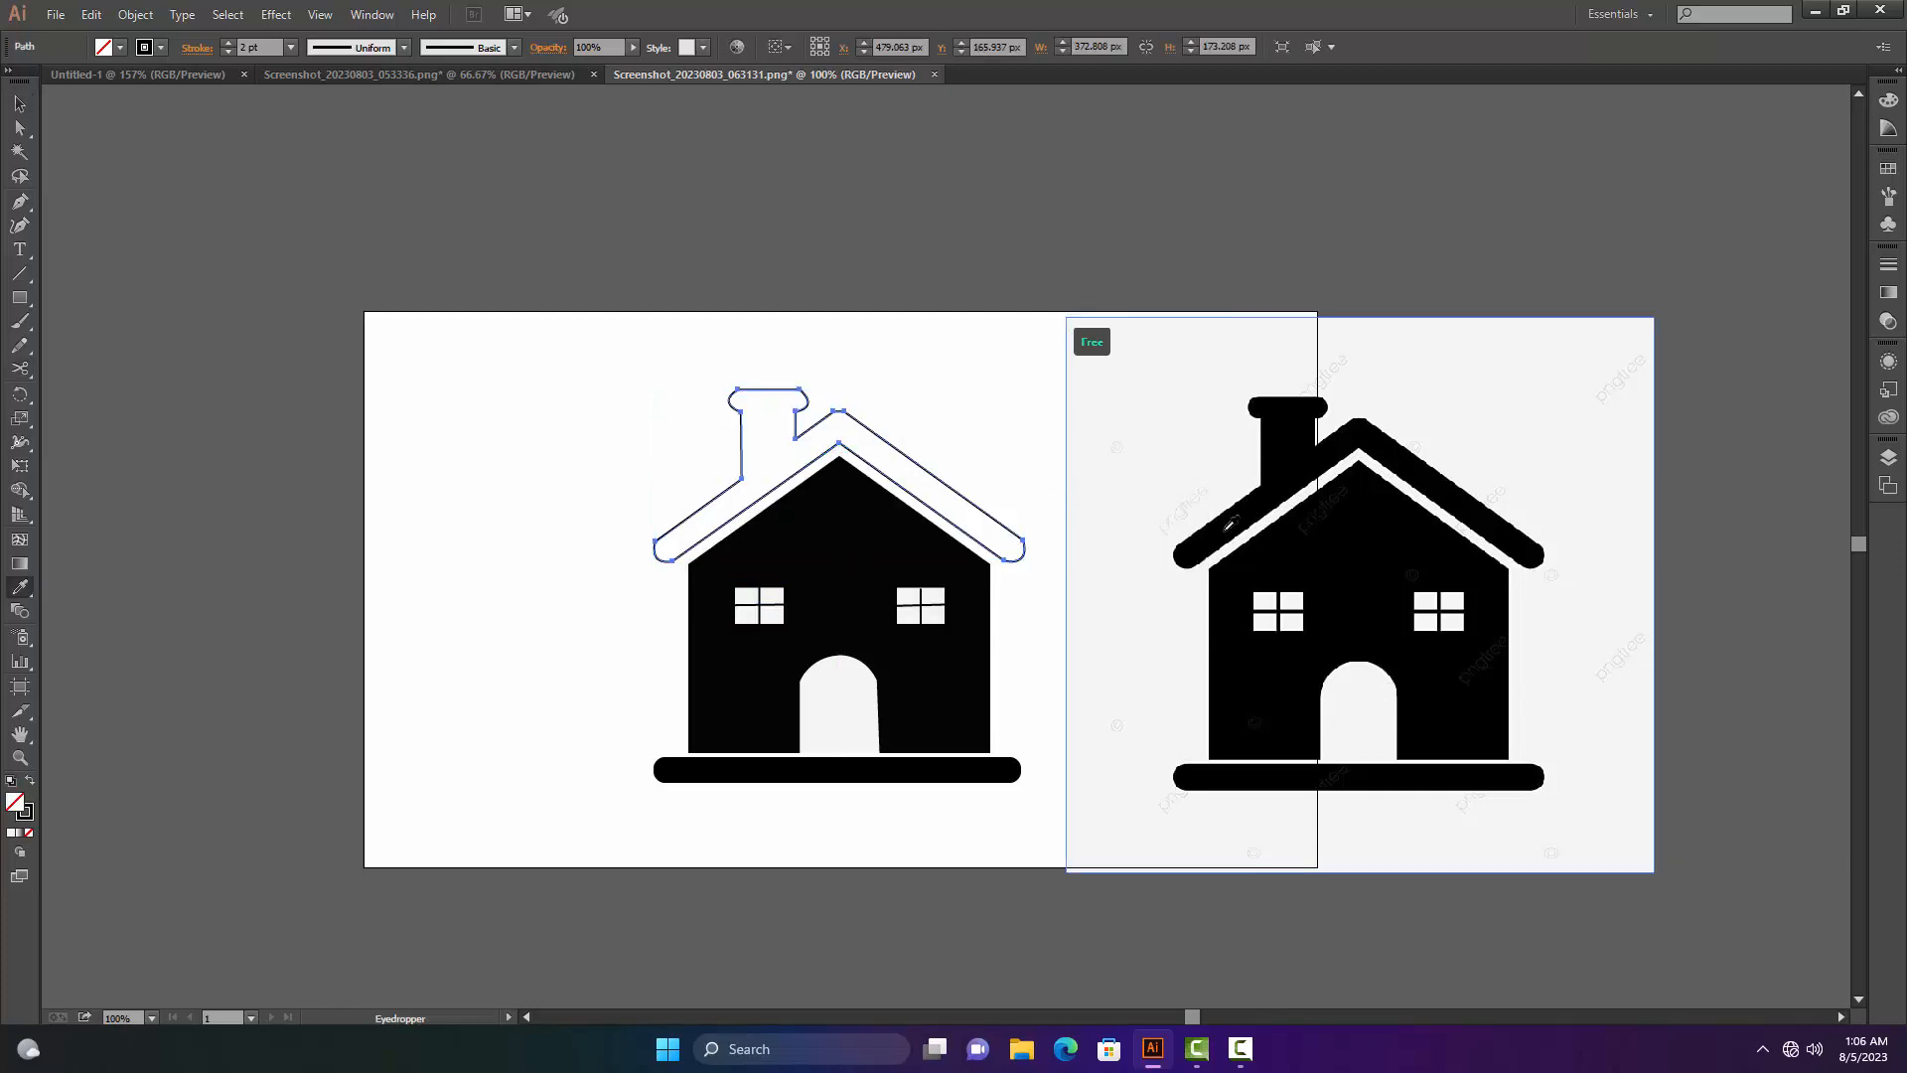
left_click(1236, 523)
key("v")
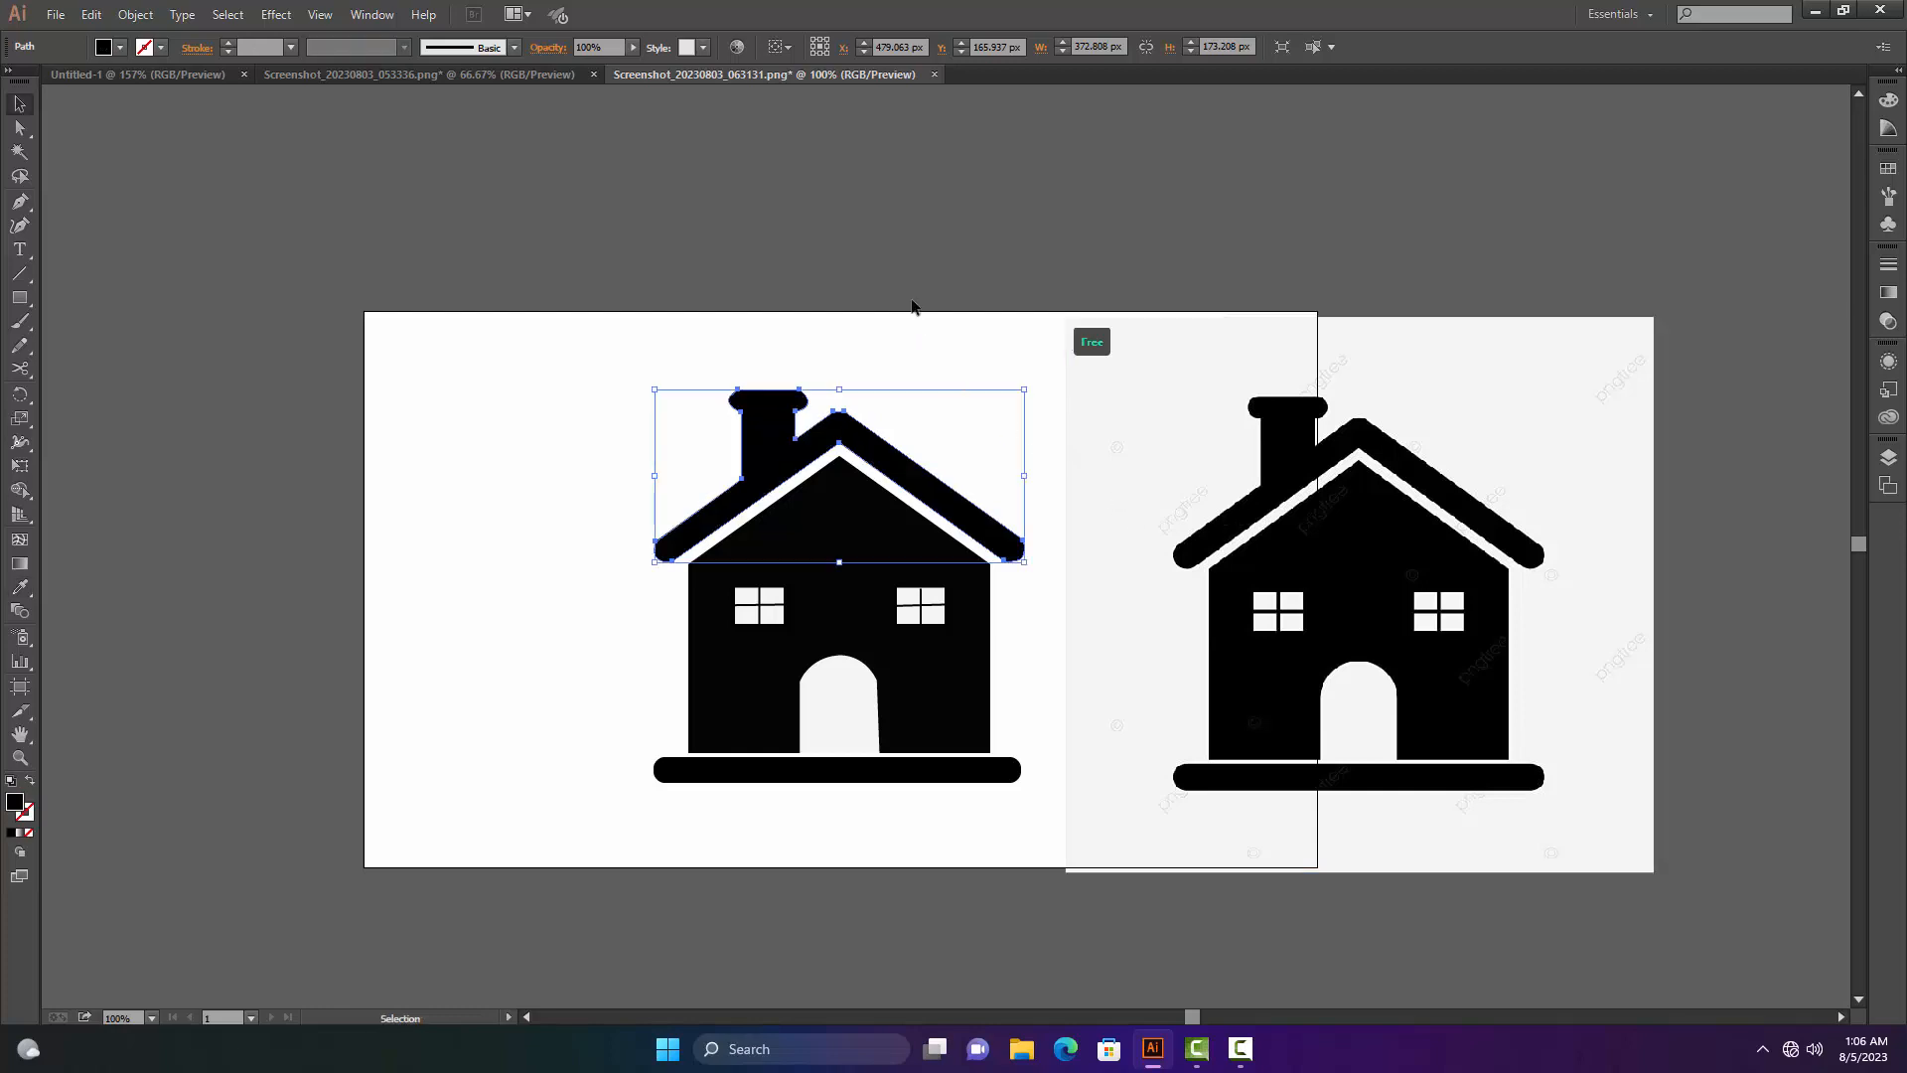
left_click(977, 406)
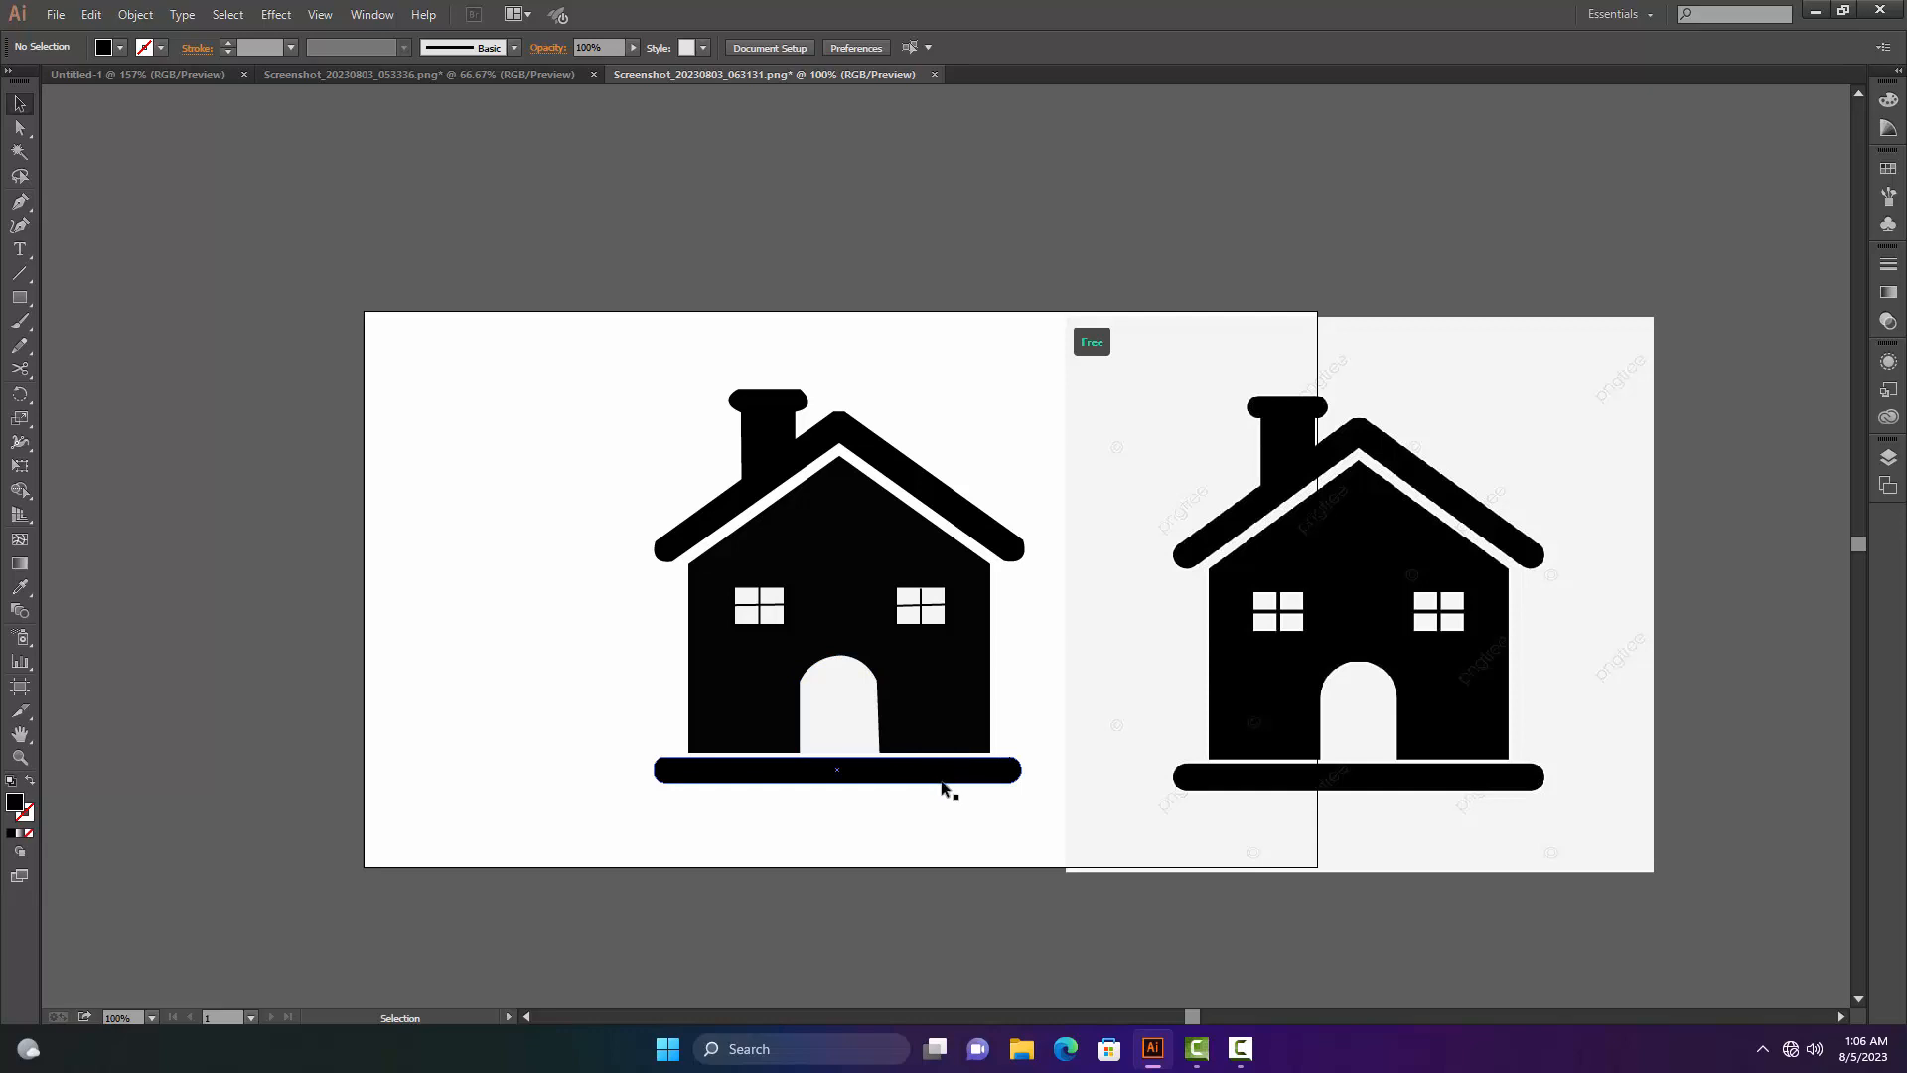
- Delete the reference house image beside the traced drawing, keeping all the vector house shapes
left_click_drag(590, 342, 1040, 849)
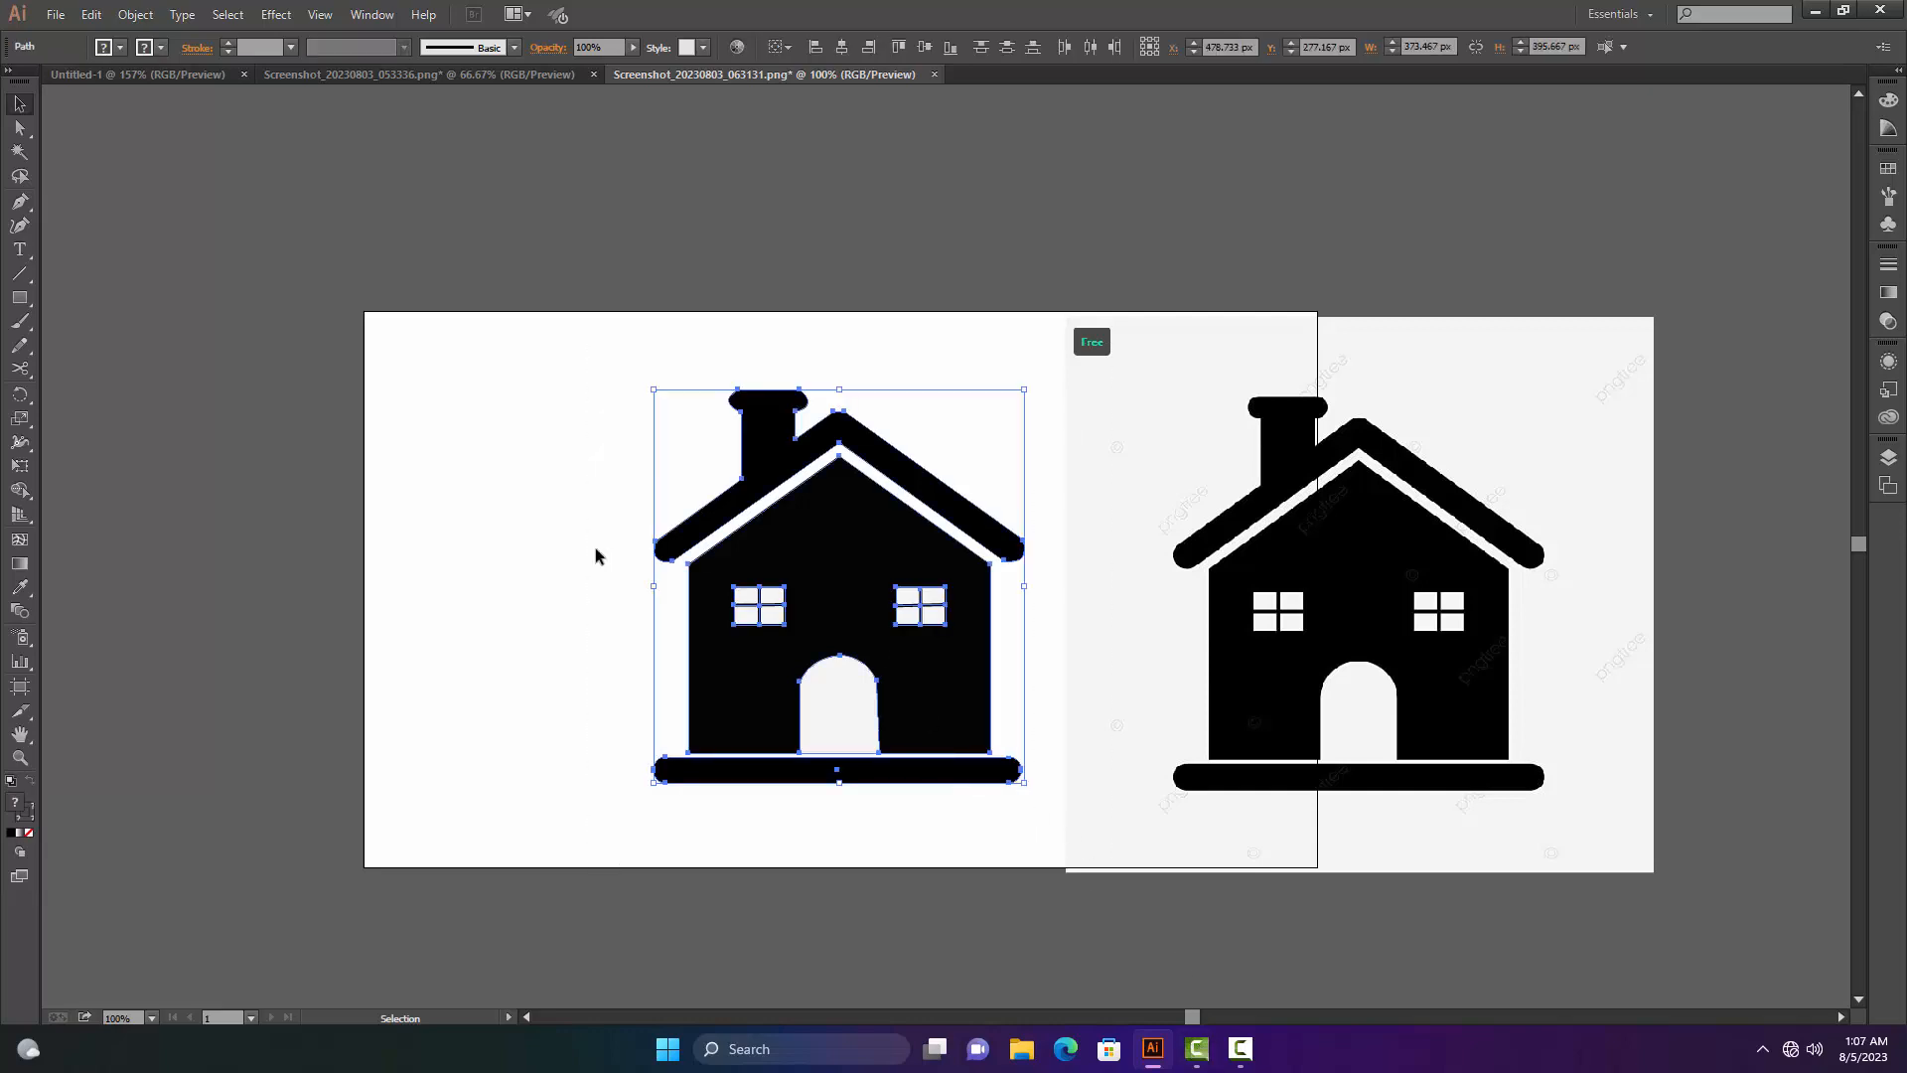
left_click(596, 555)
left_click_drag(1376, 584, 1438, 545)
key("Delete")
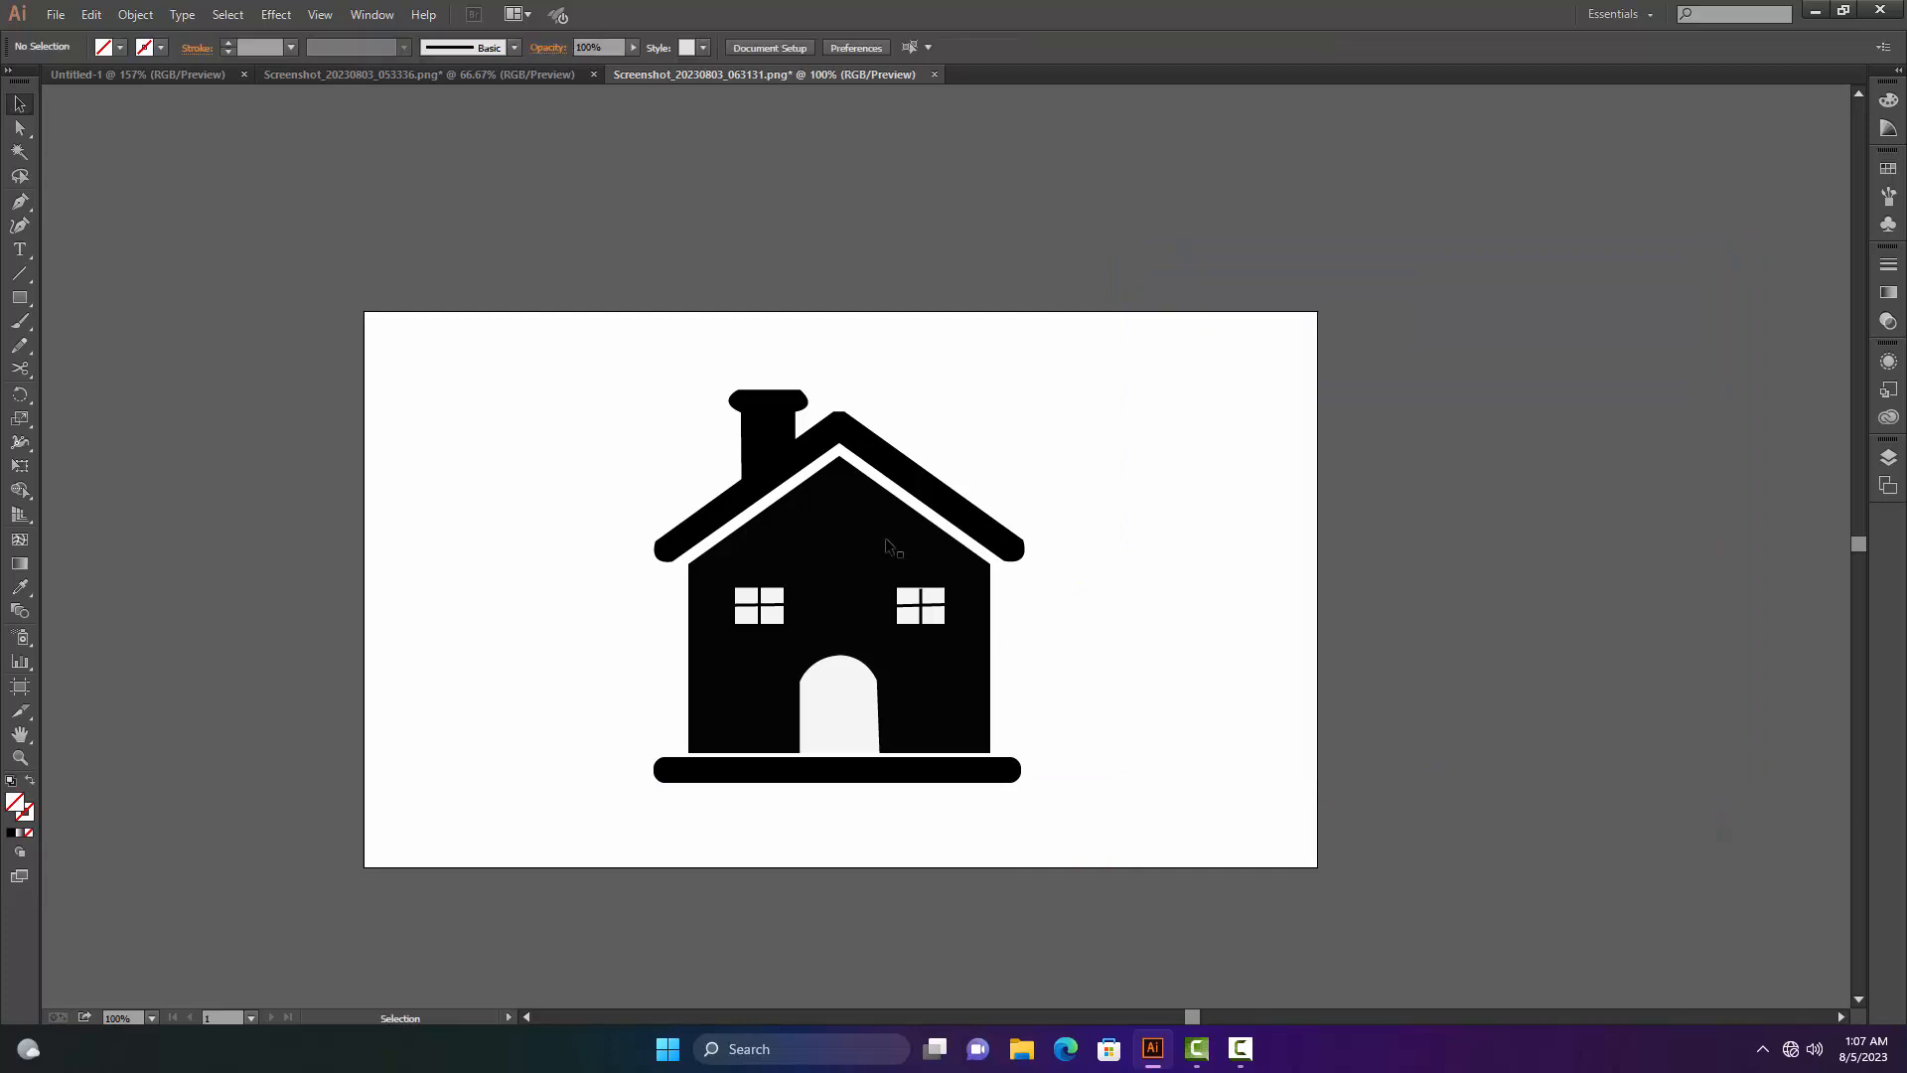
left_click_drag(636, 361, 1052, 821)
left_click(1009, 489)
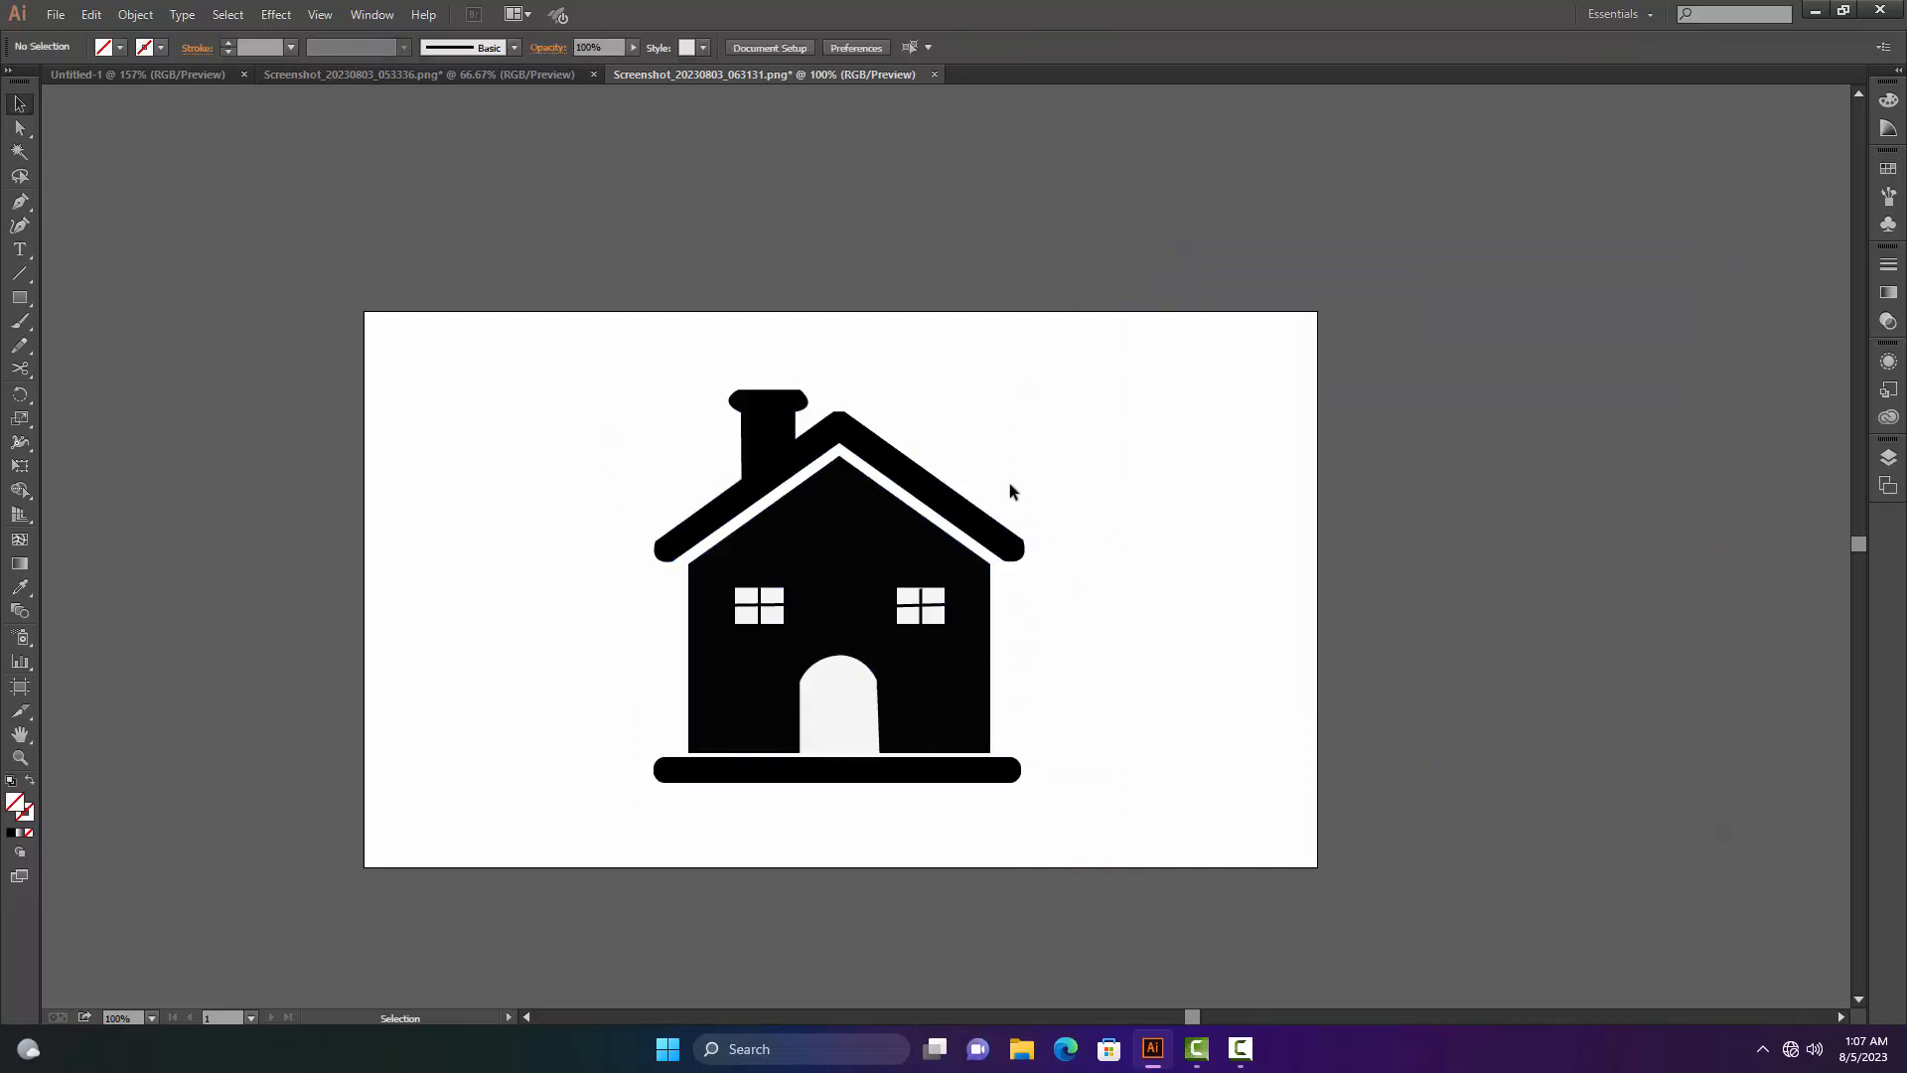